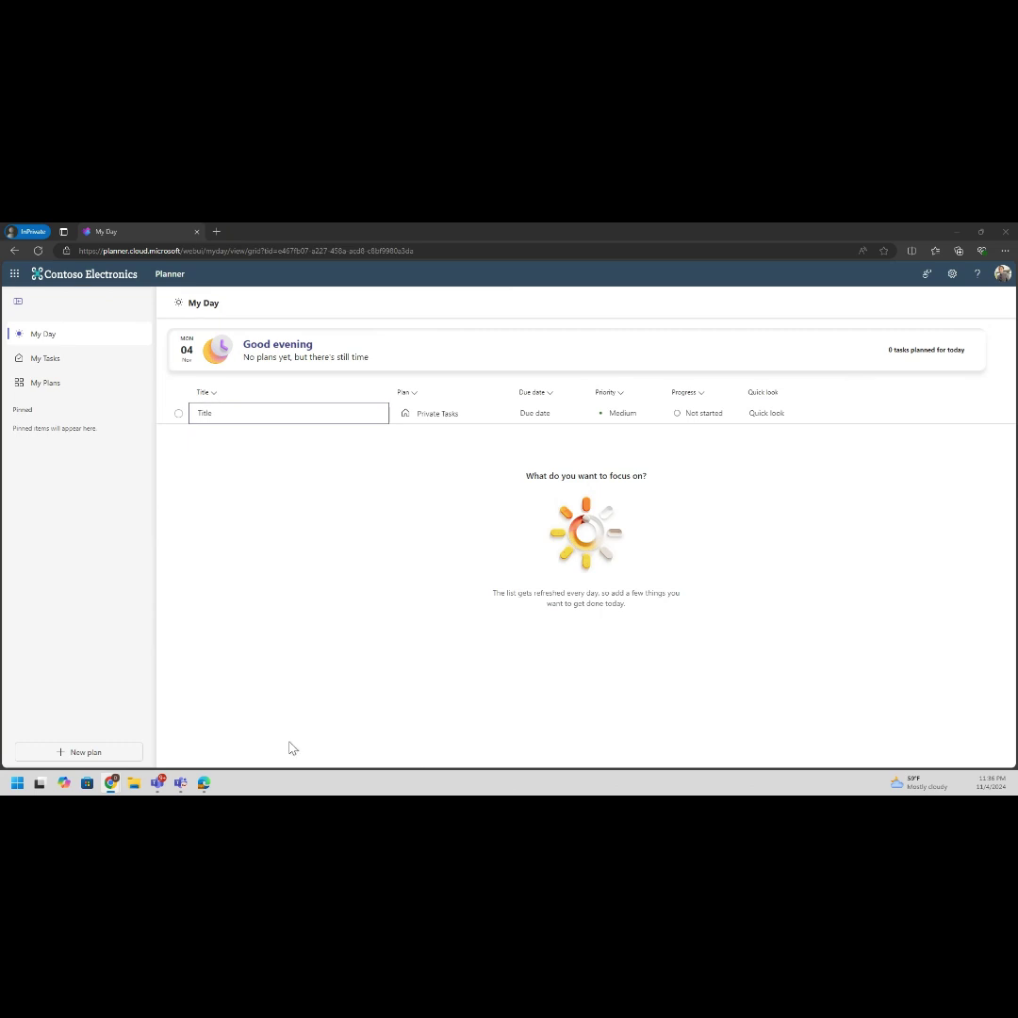
- Add a My Day task 'Upload Day 17 of 100' with due date 11/4/2024
click(337, 426)
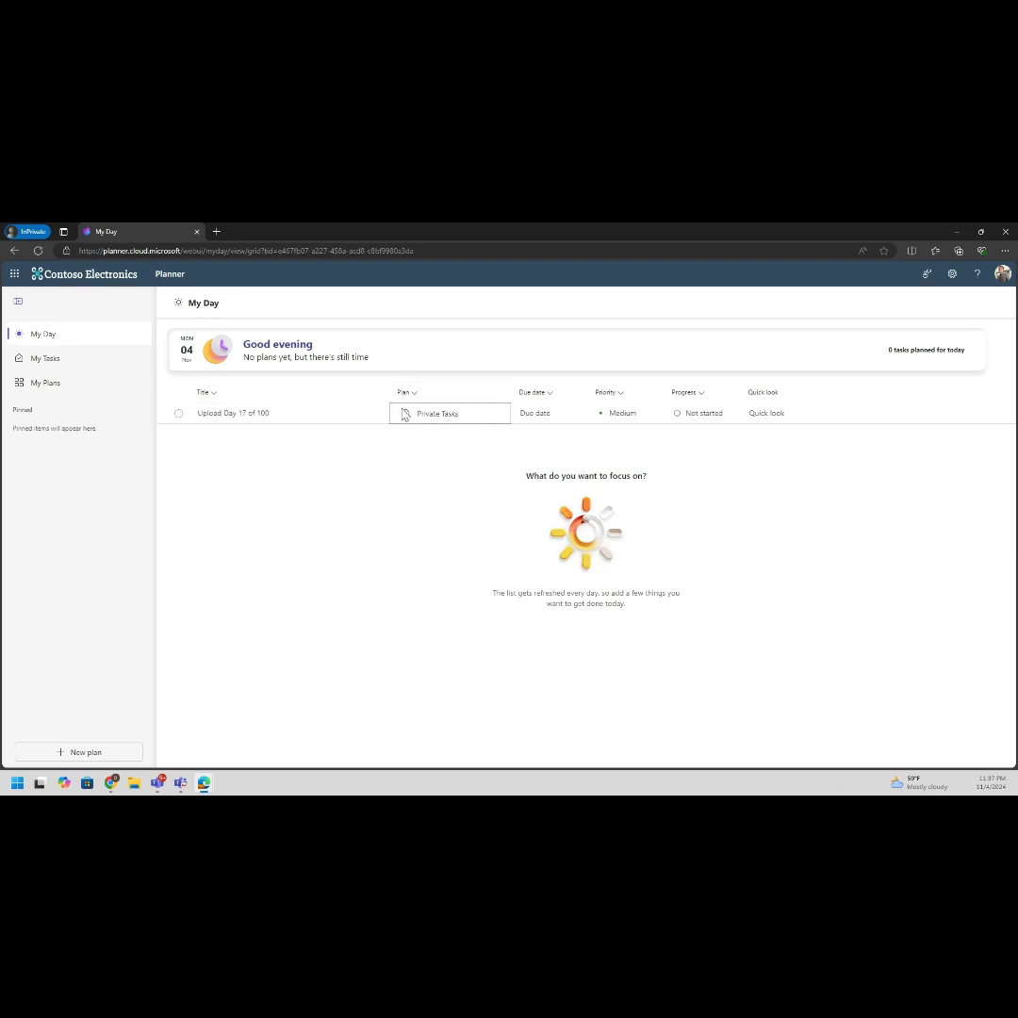
click(576, 415)
click(543, 487)
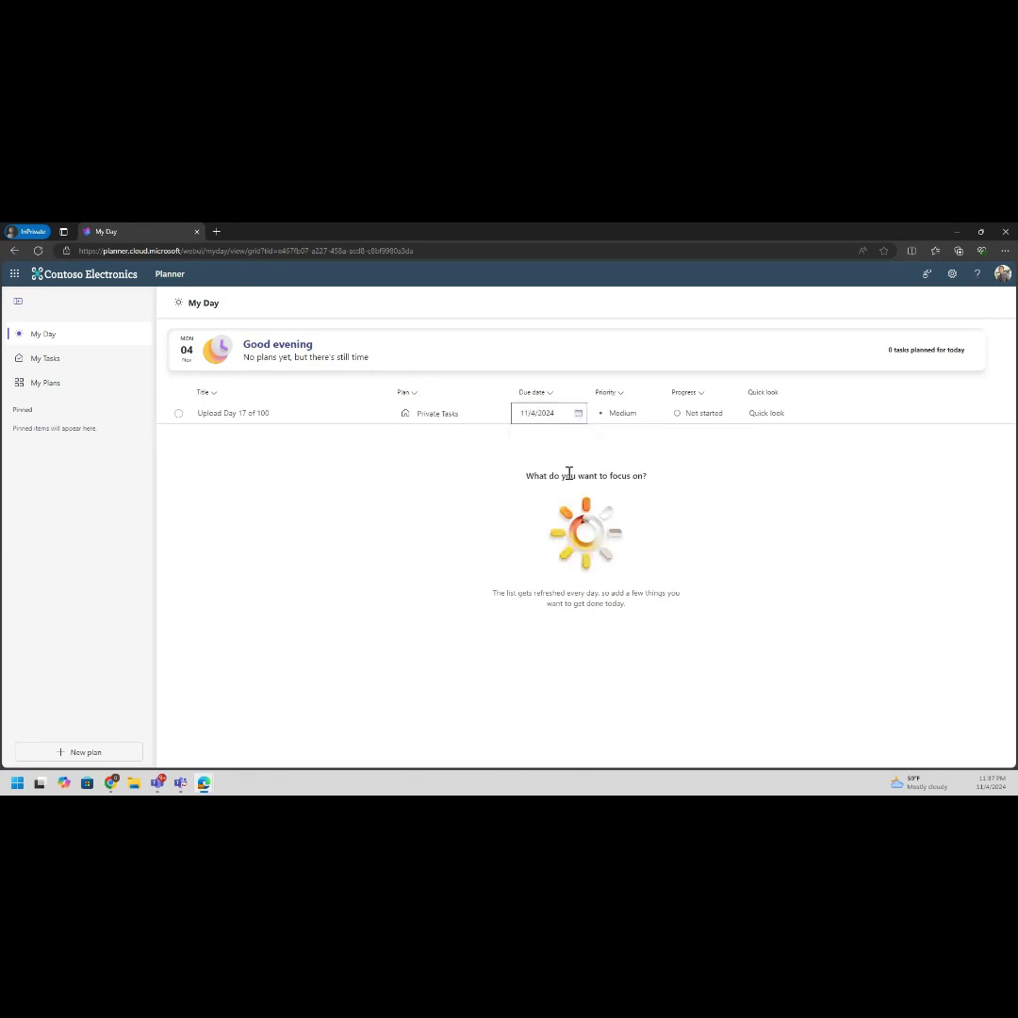
- Mark the task Important and In progress, then go to My Tasks
click(648, 423)
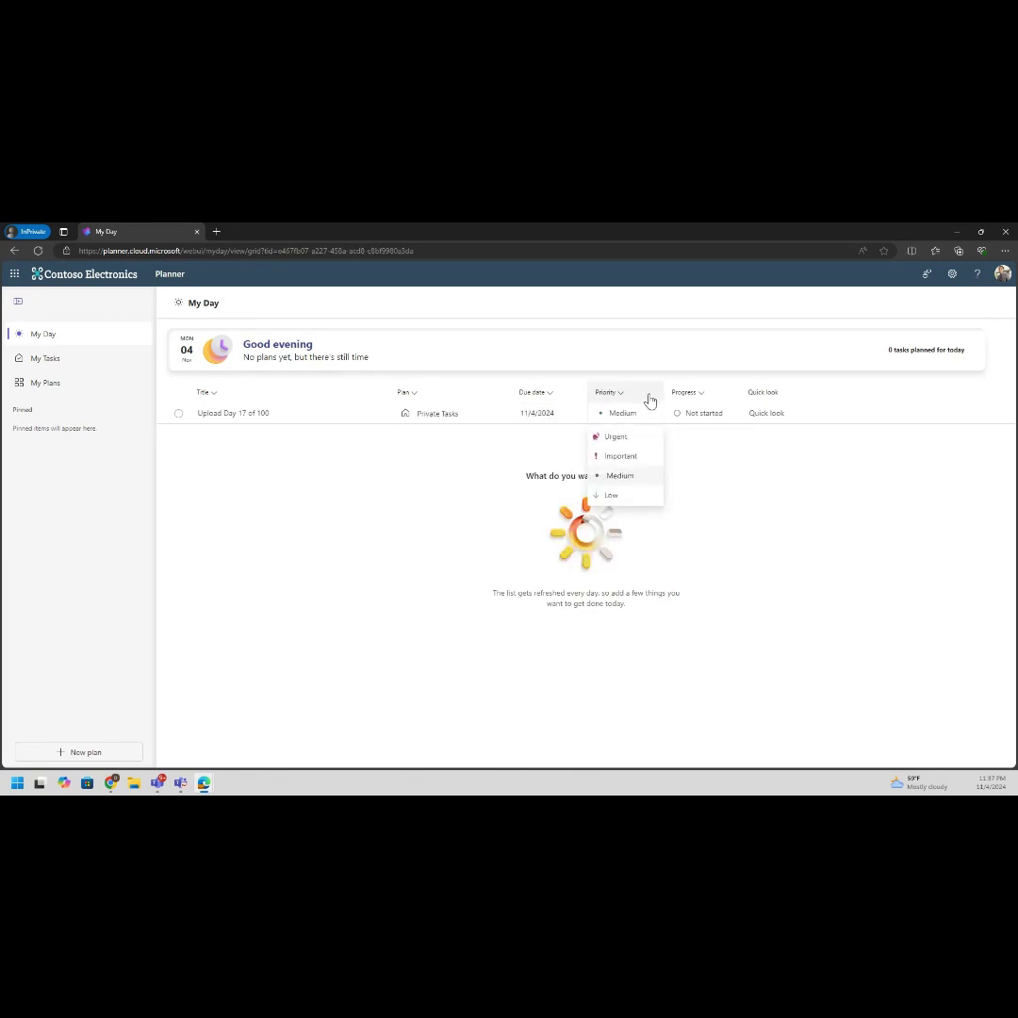
click(640, 438)
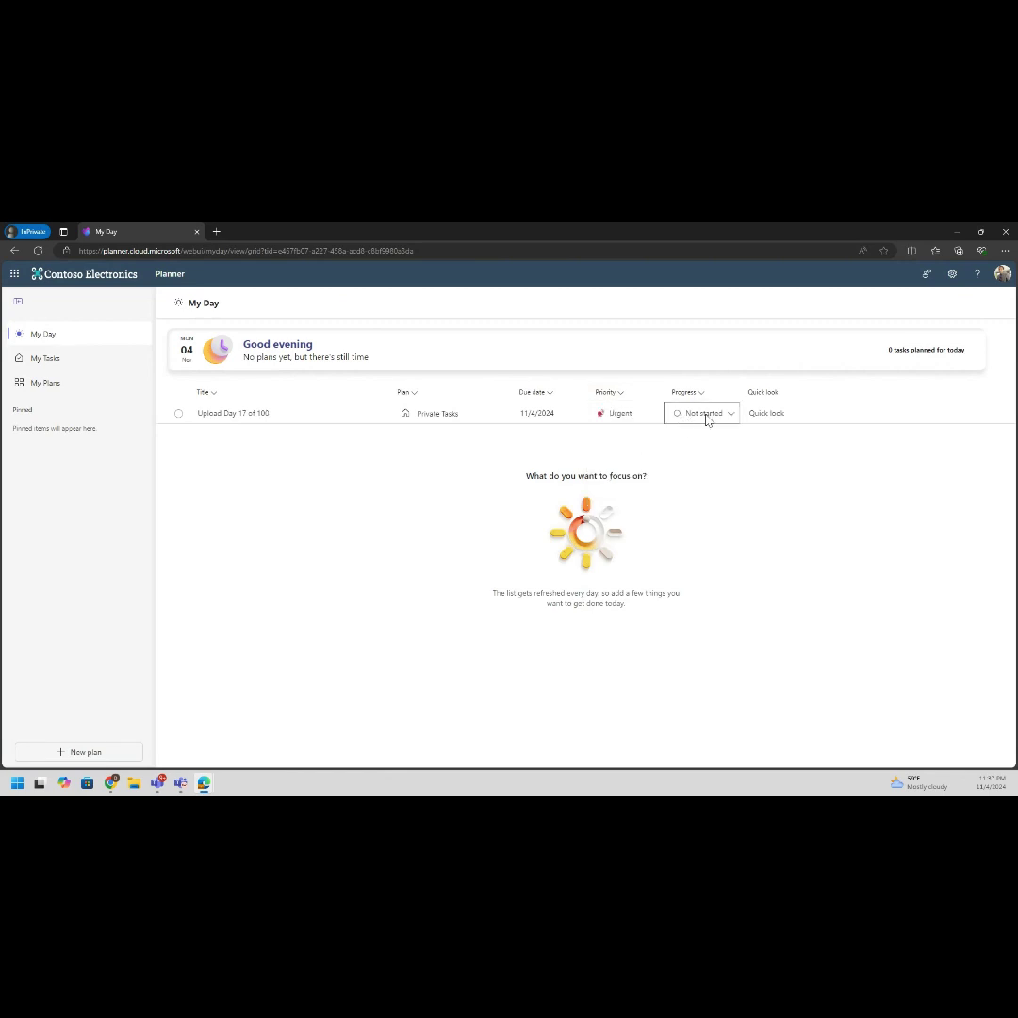
click(707, 416)
click(705, 455)
click(332, 416)
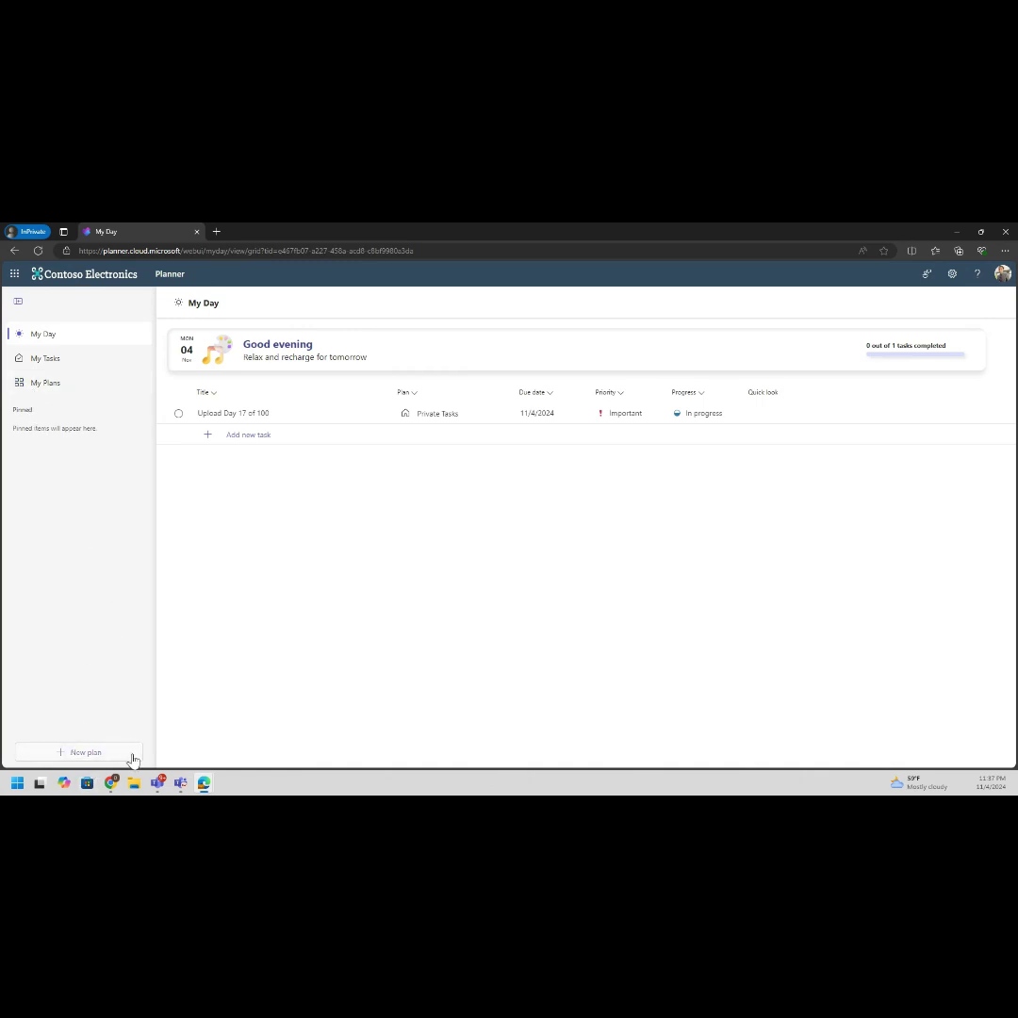
click(47, 359)
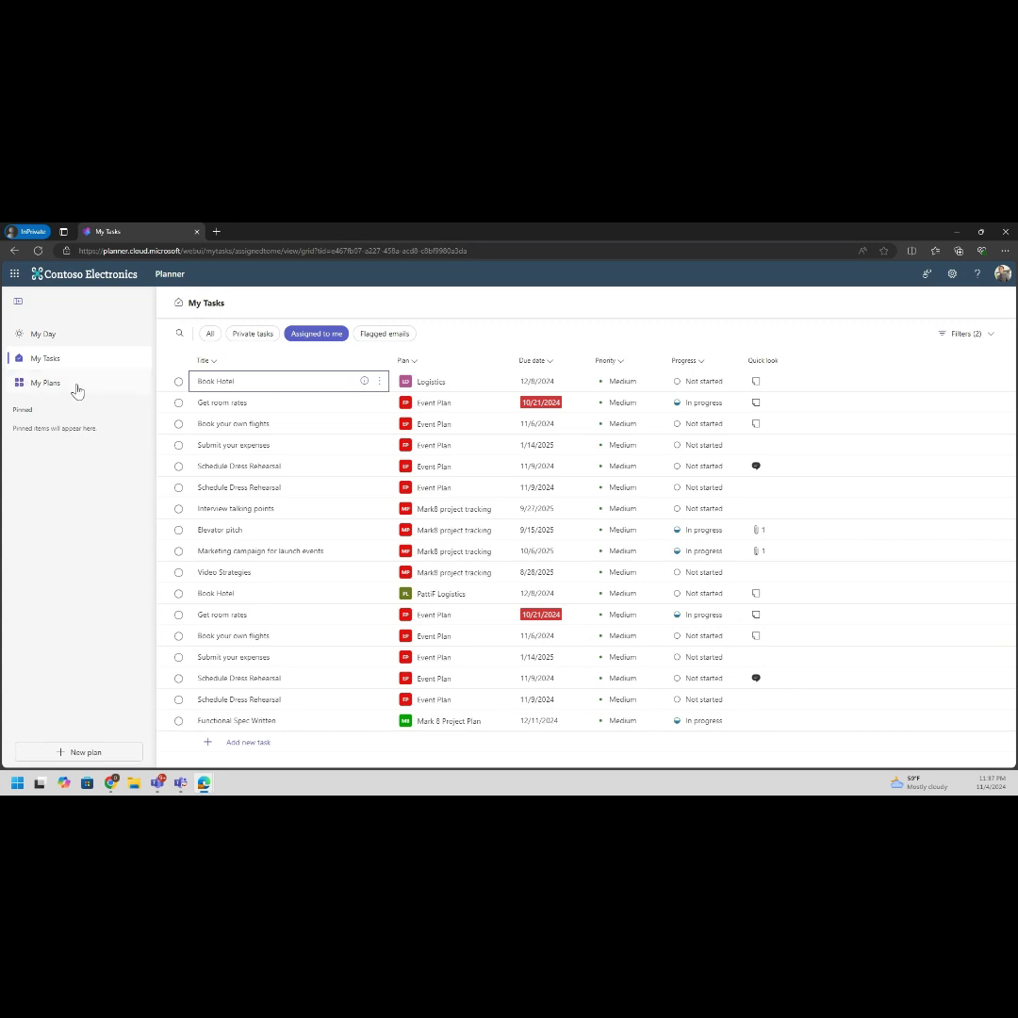
click(75, 387)
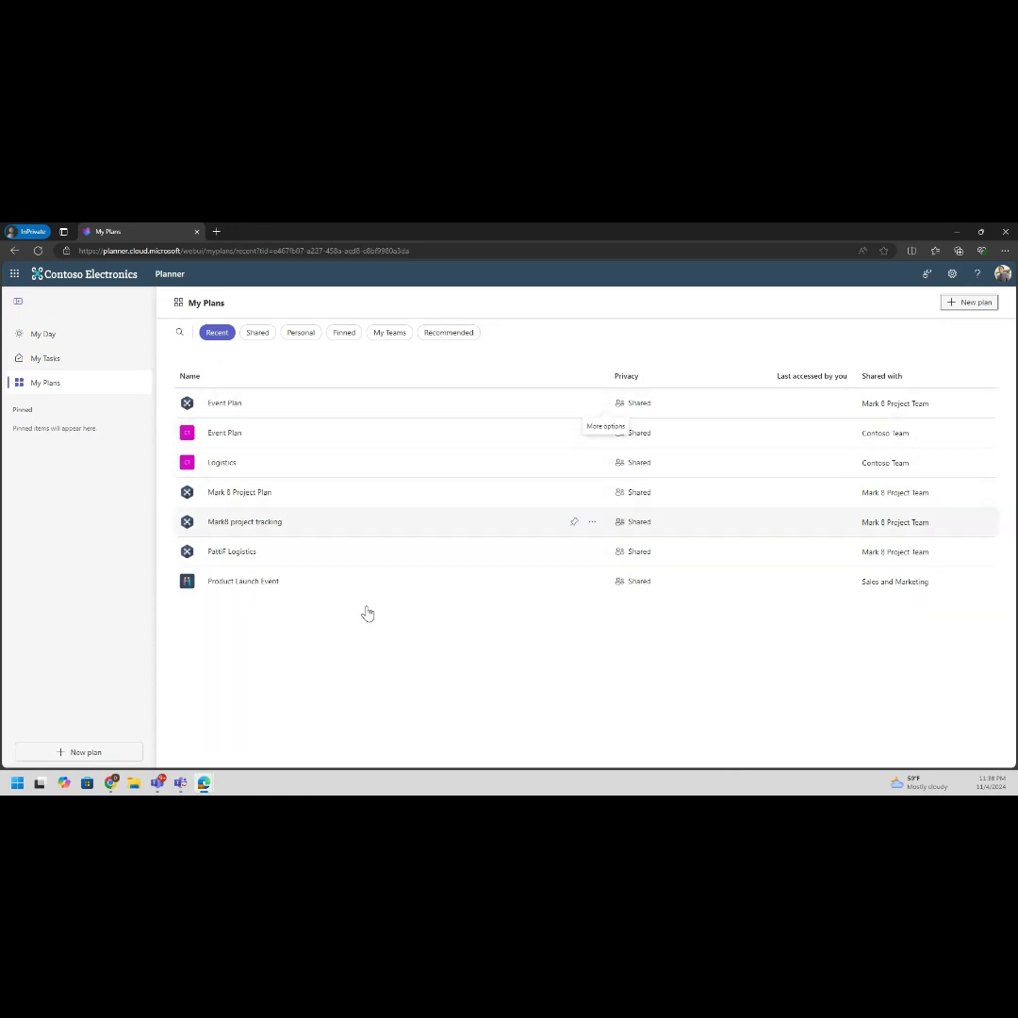
click(37, 358)
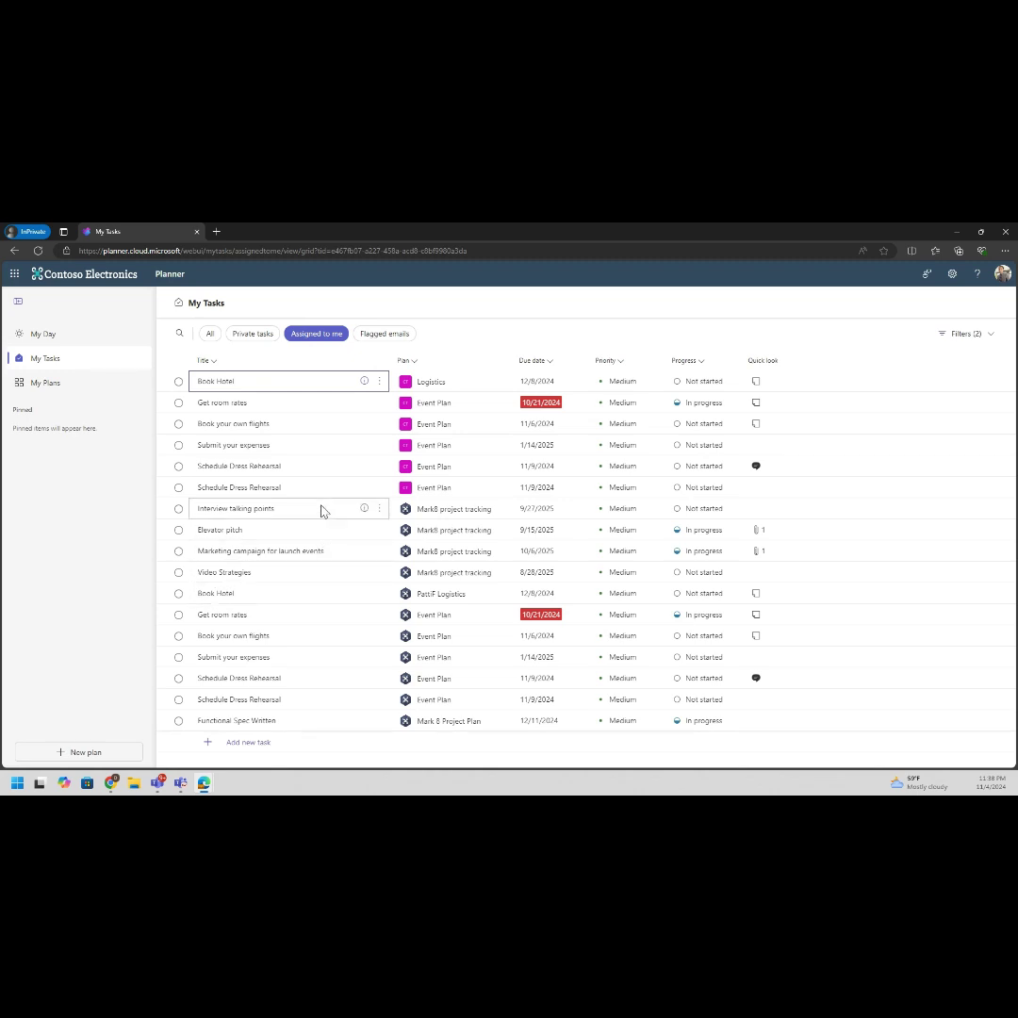
click(255, 336)
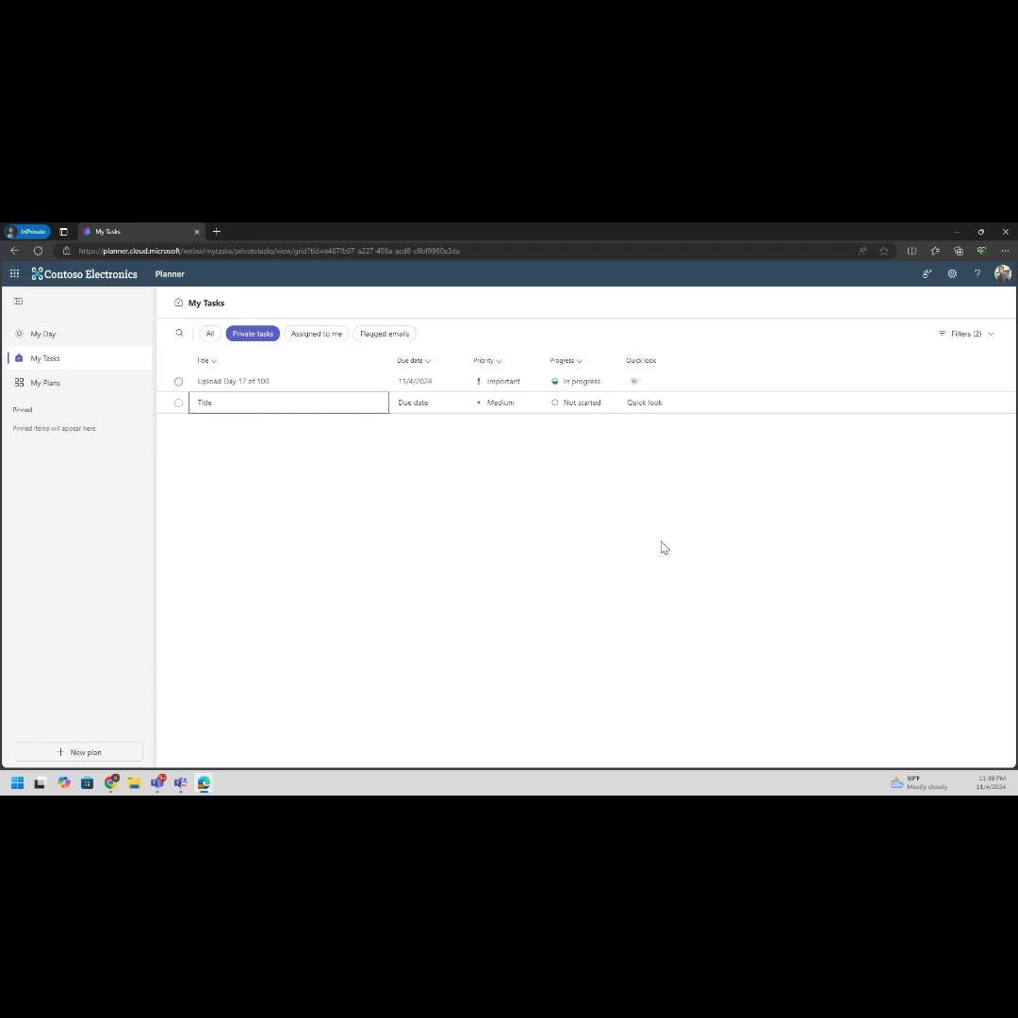
- Show tasks assigned to me, sorted by due date and priority, both descending
click(340, 334)
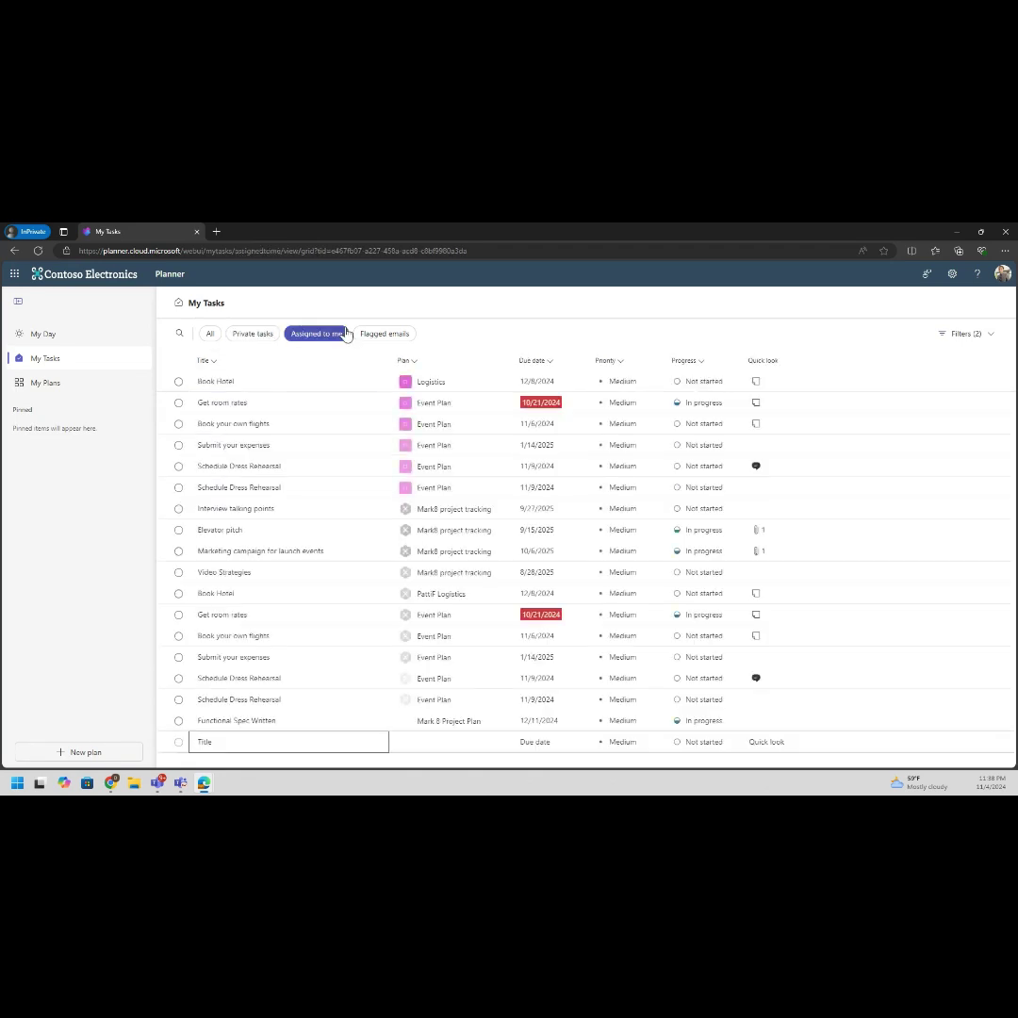
click(555, 360)
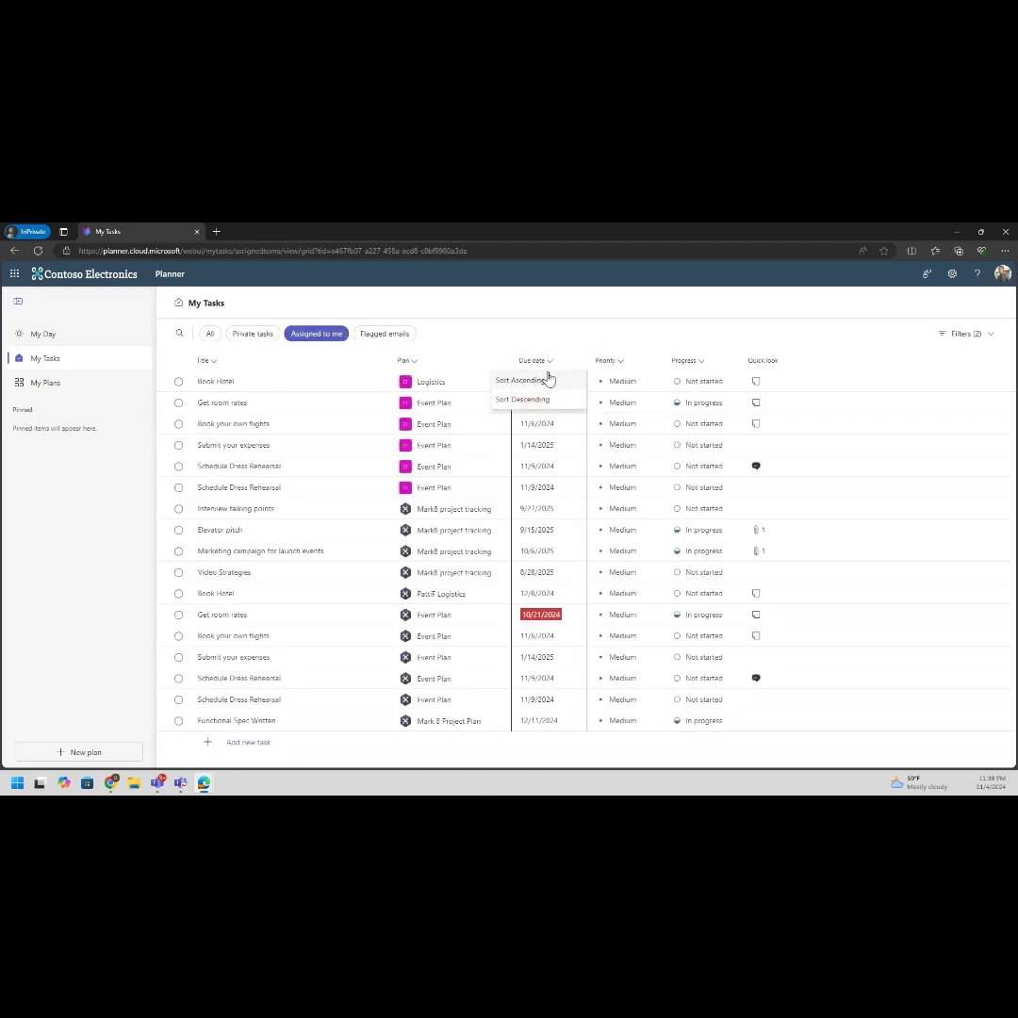
click(542, 401)
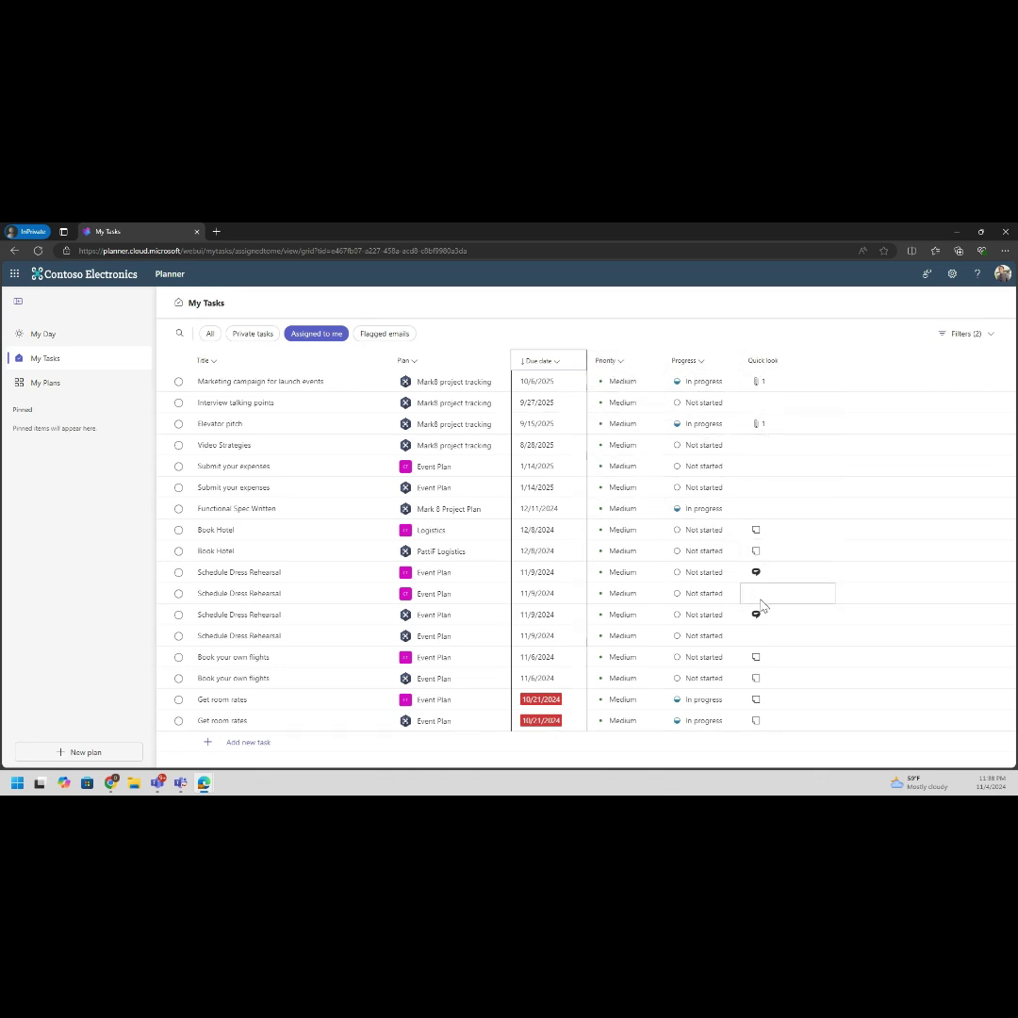
click(621, 362)
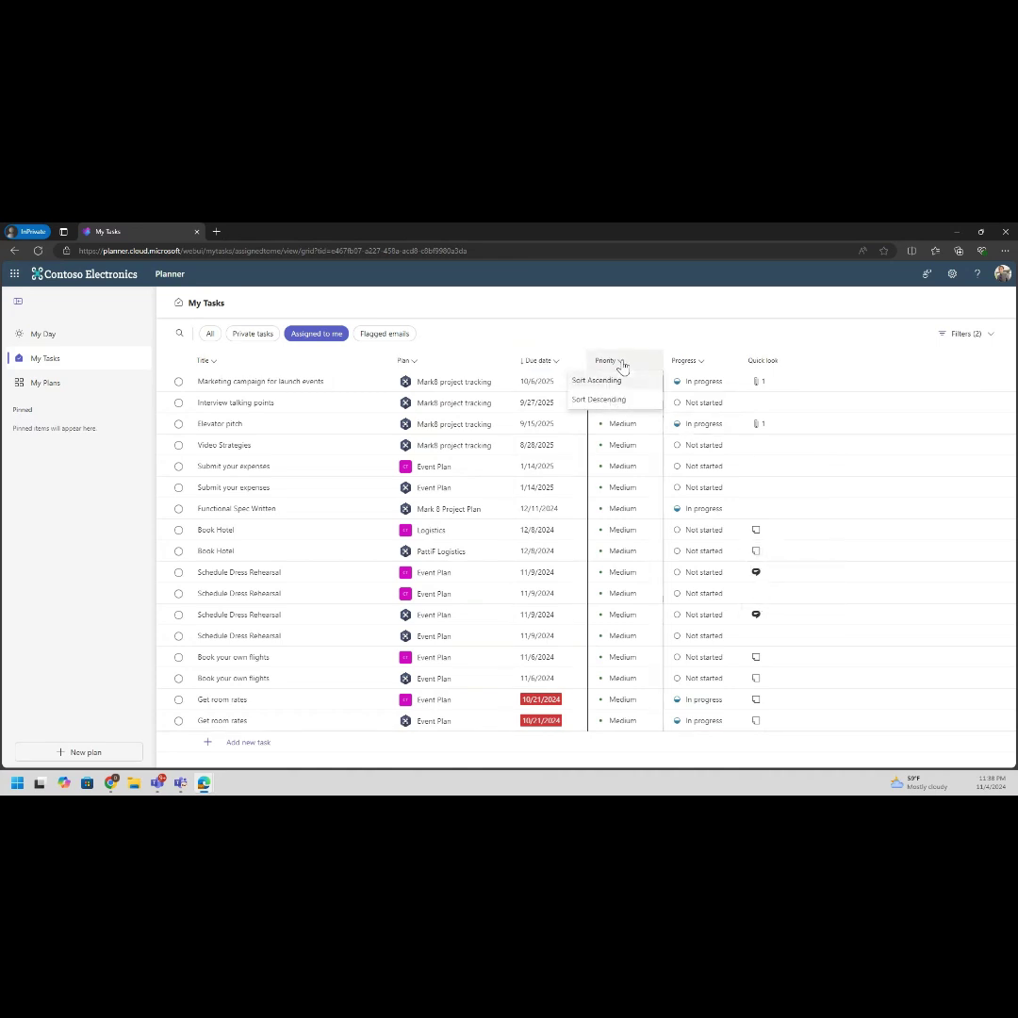
click(616, 404)
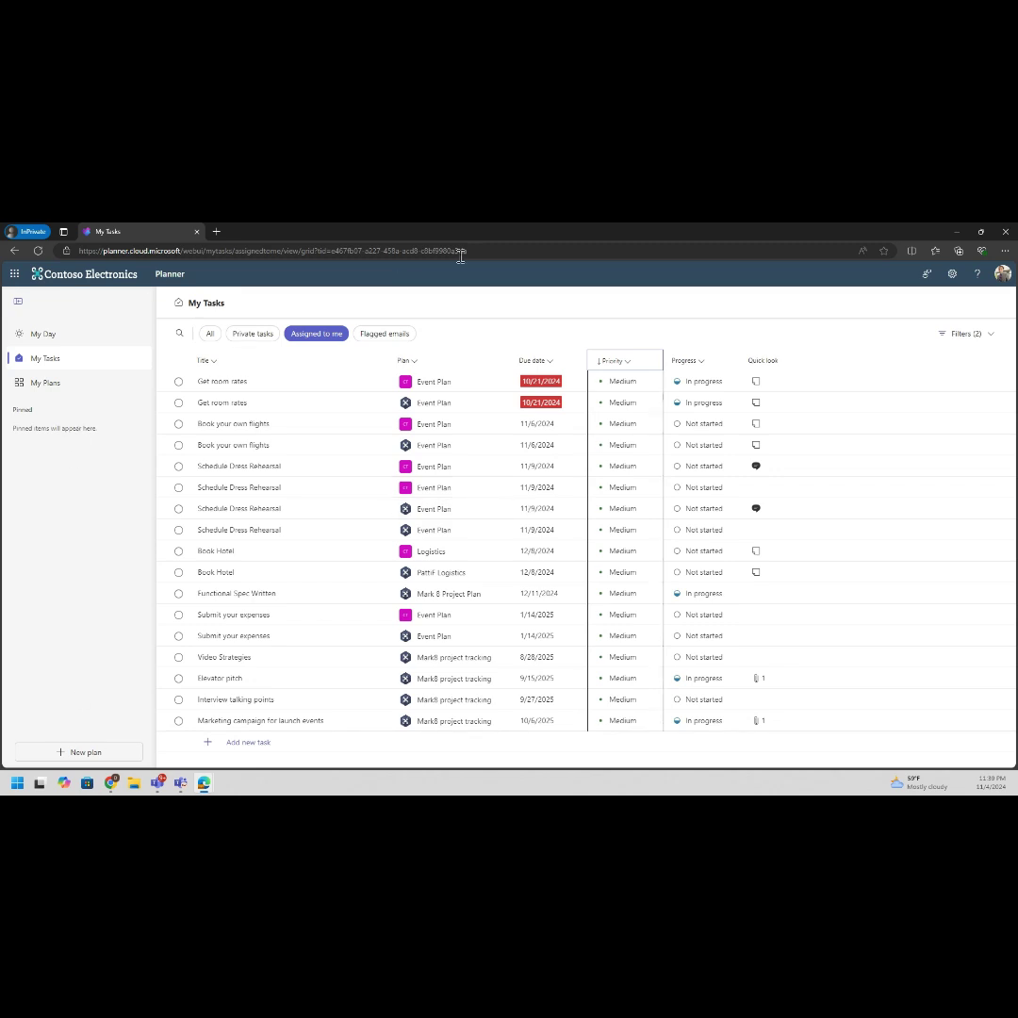
- Browse Flagged emails, Private tasks and Assigned to me, then switch to My Plans
click(396, 337)
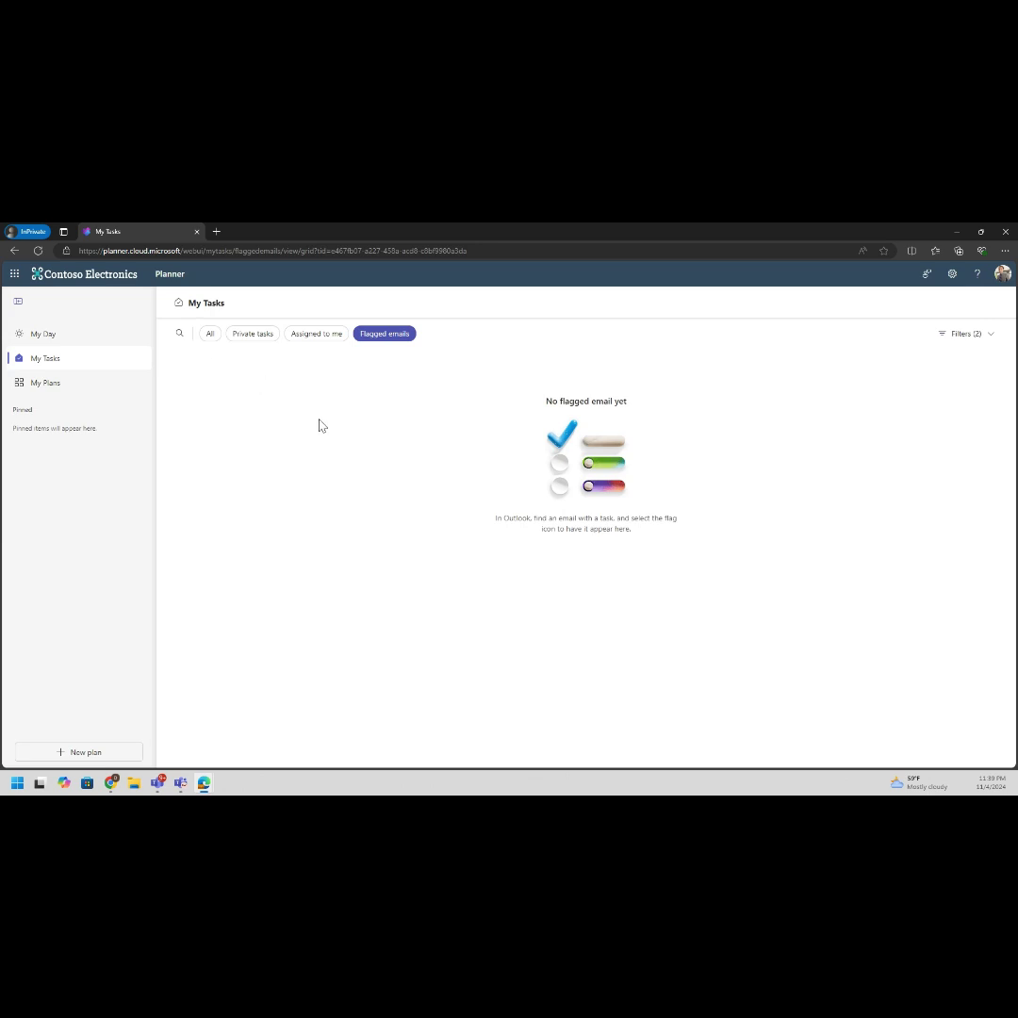
click(236, 336)
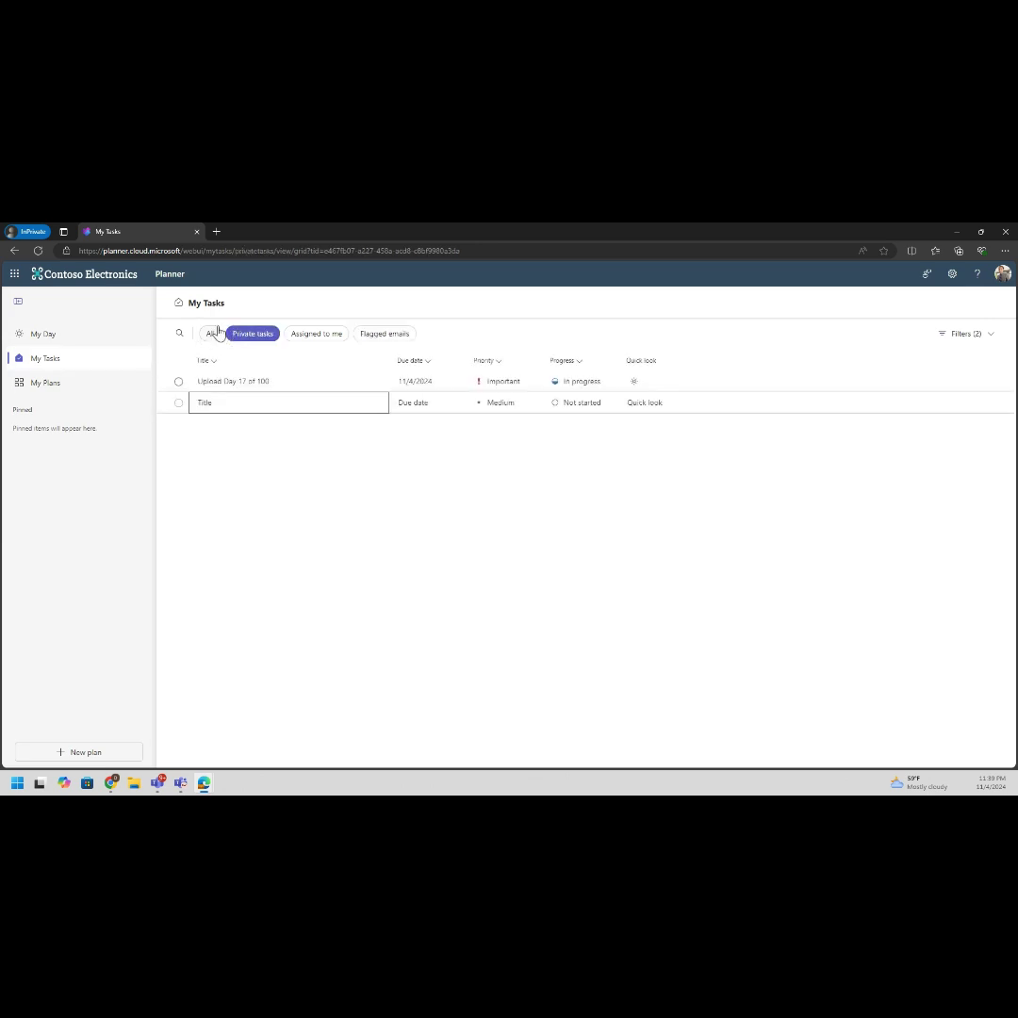
click(316, 337)
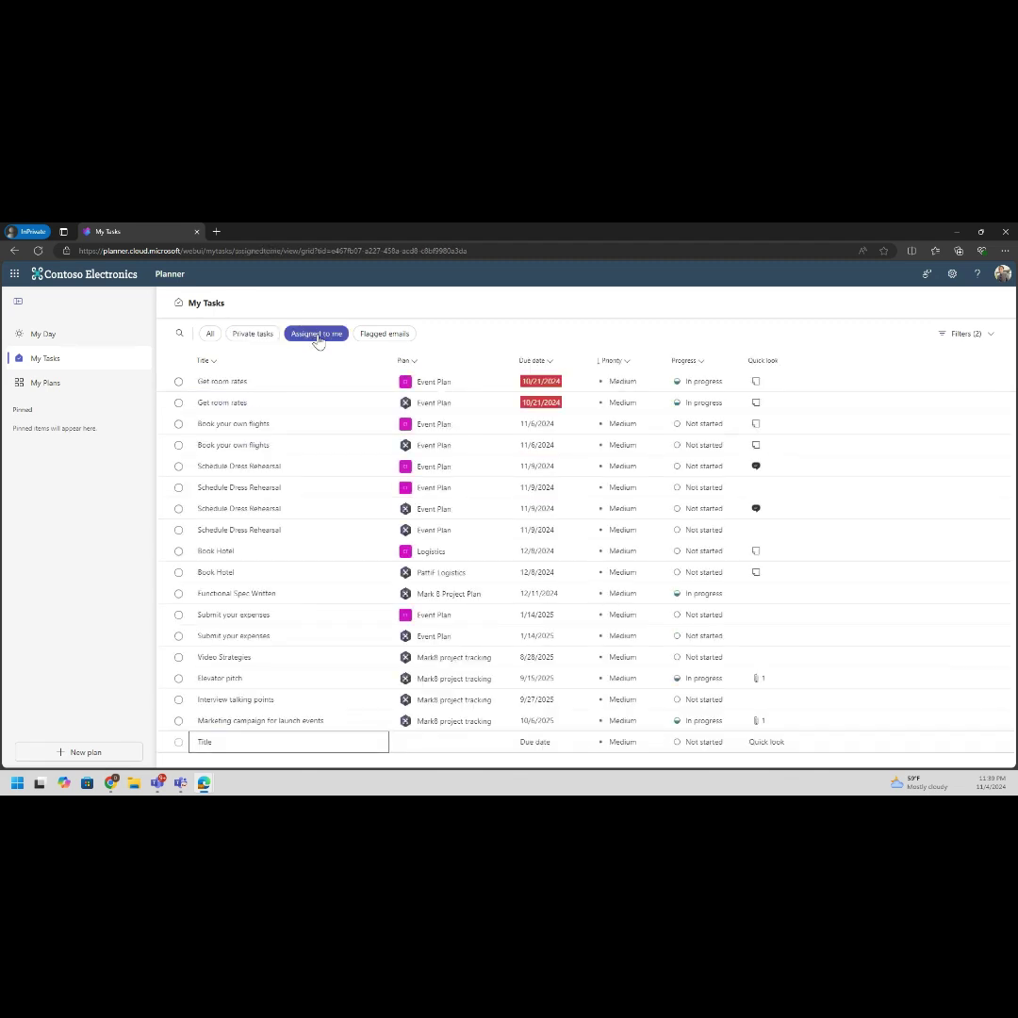
click(57, 385)
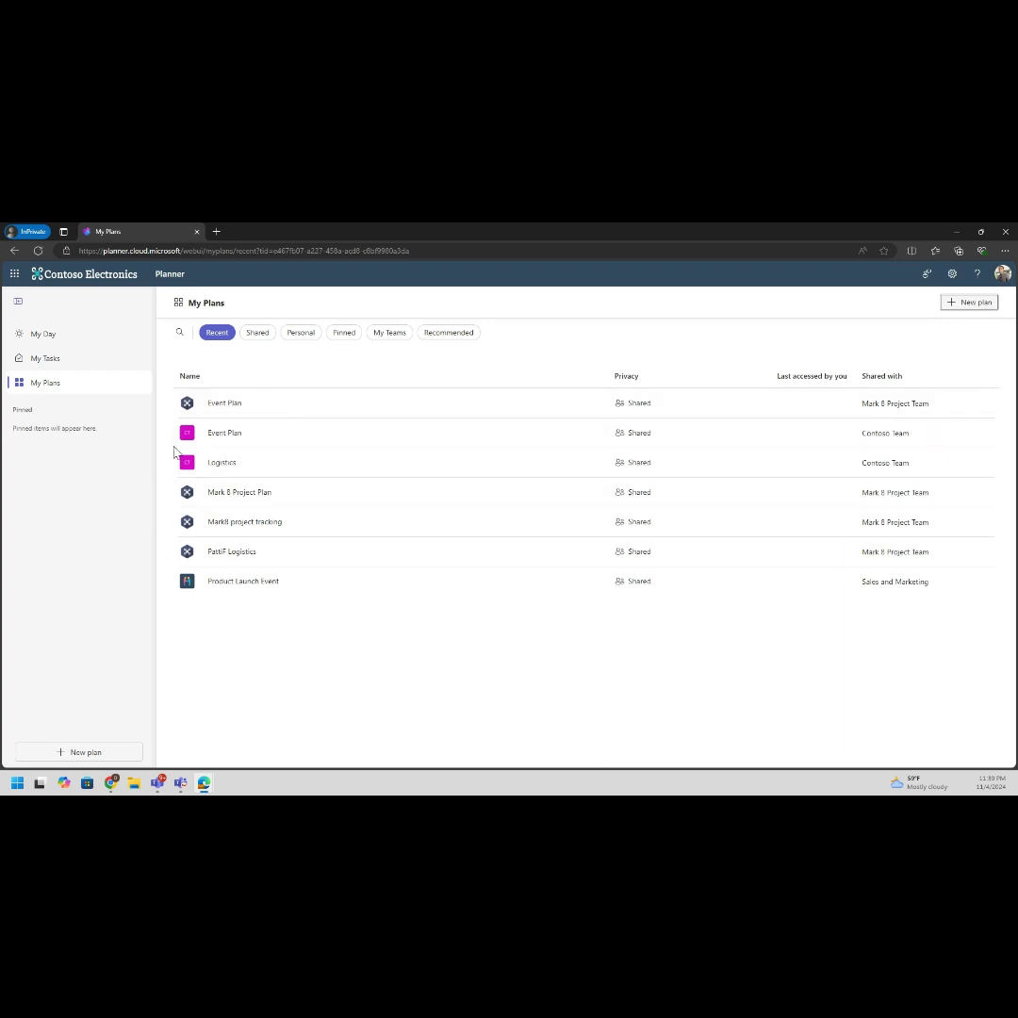
- Open Product Launch Event, try the Grid and Board views, and show the November 2024 Schedule calendar
click(268, 588)
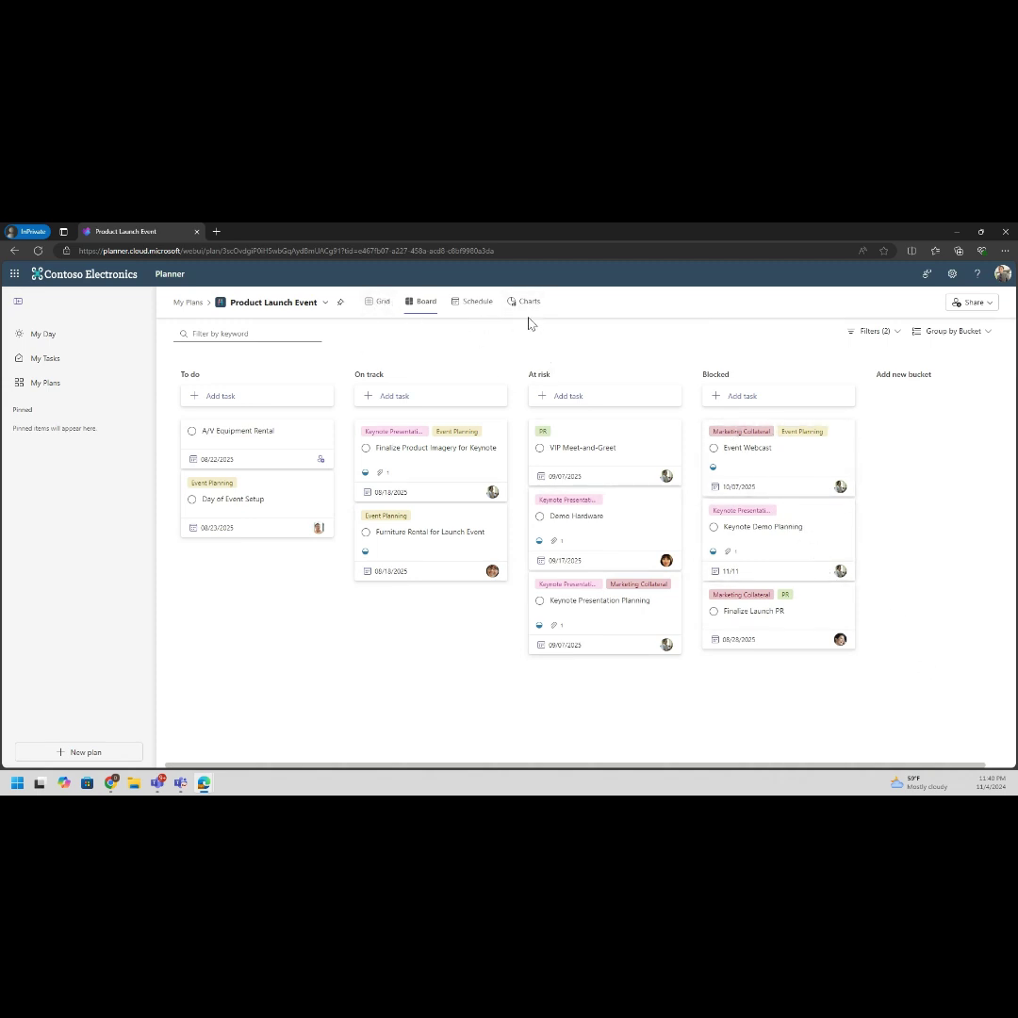
click(378, 303)
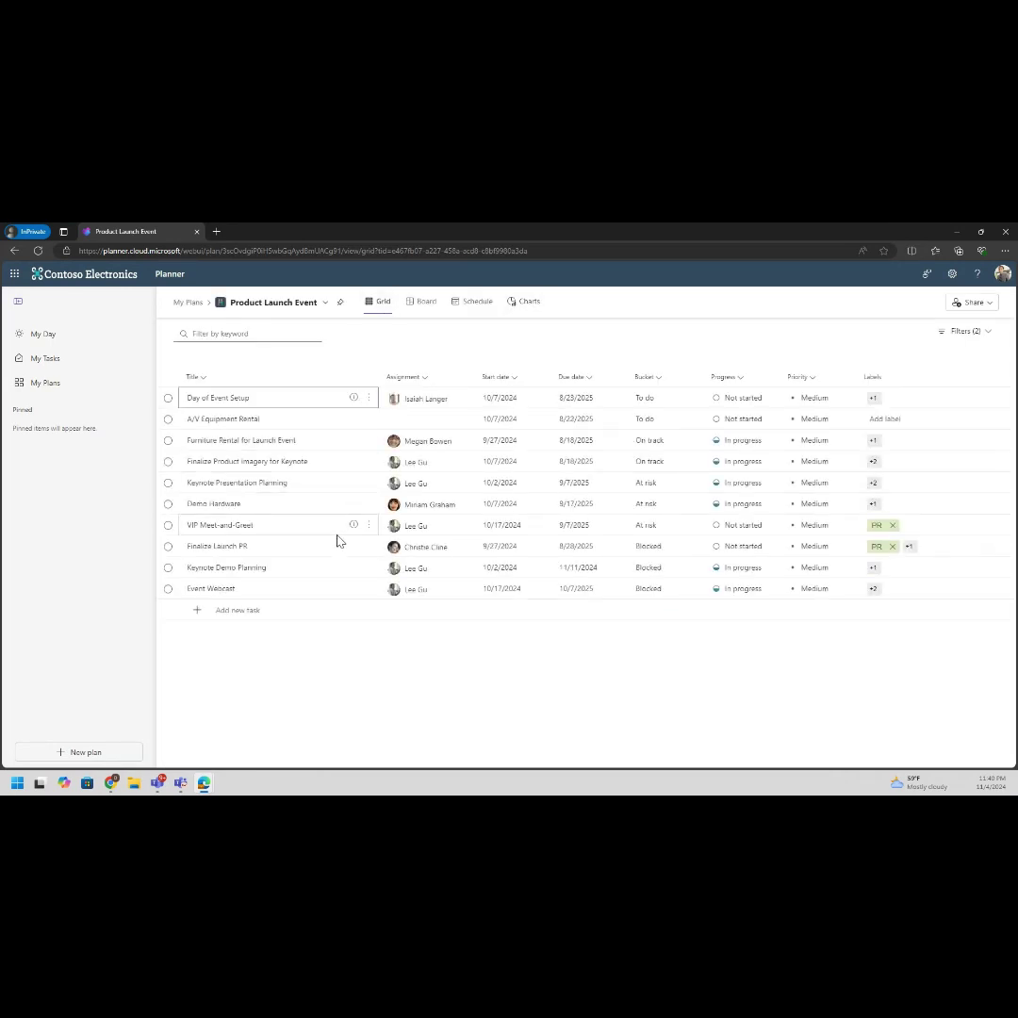
click(428, 307)
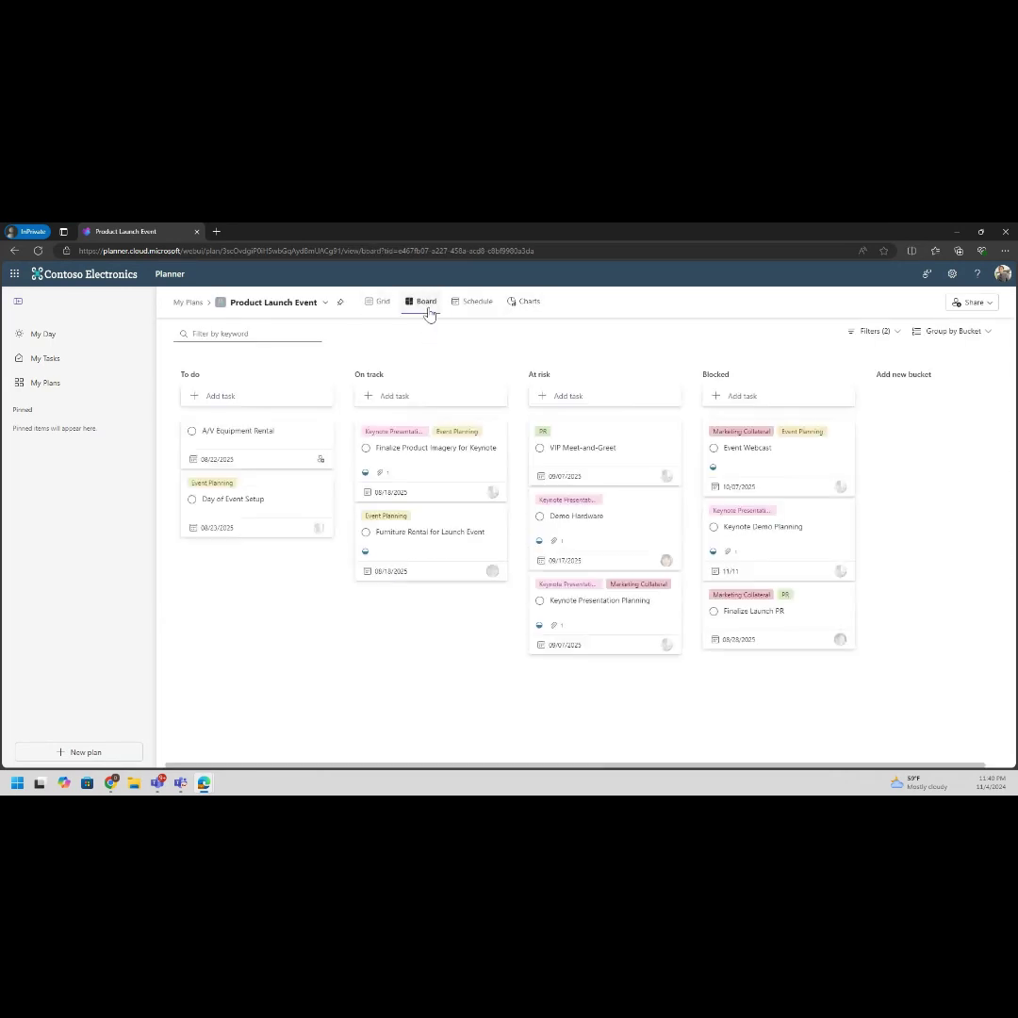
click(478, 304)
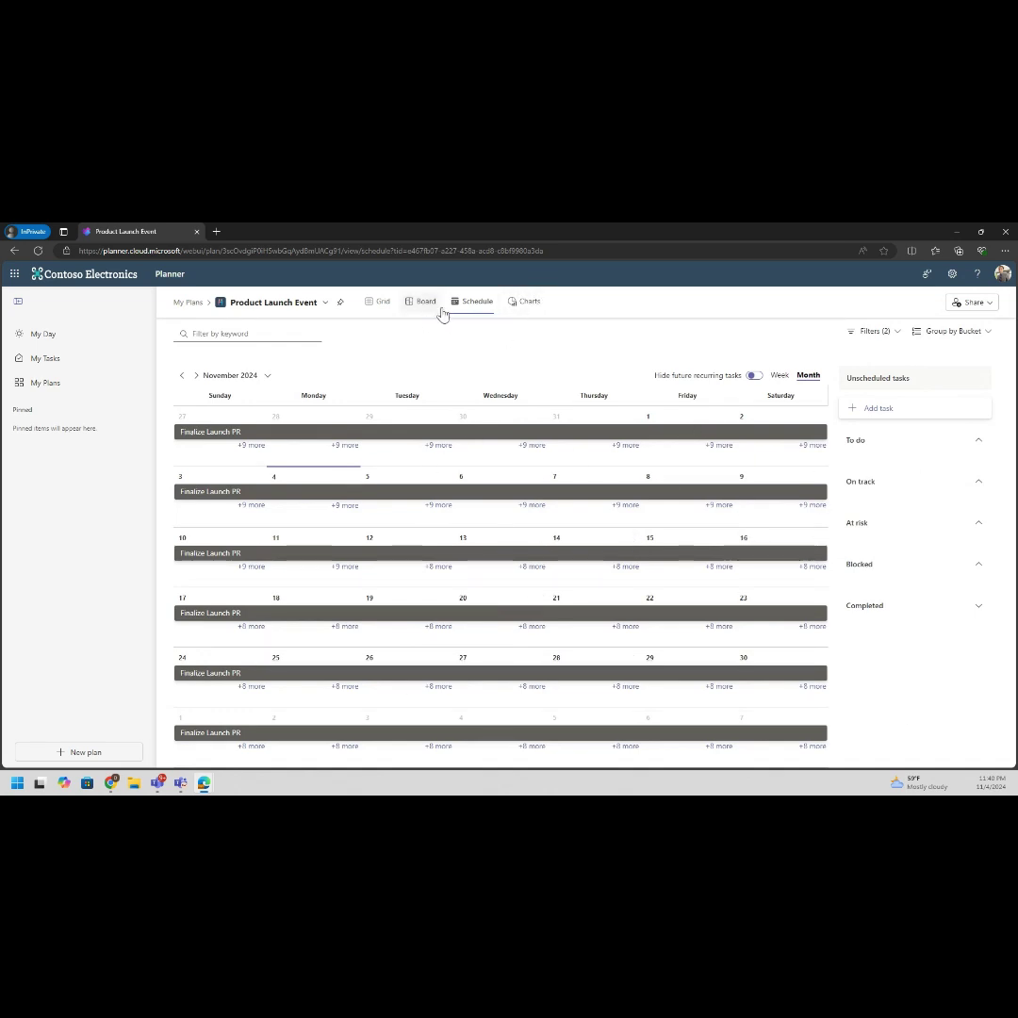
- Show Product Launch Event as Charts and review Status, Bucket, Priority and Members charts (10 tasks left)
click(529, 303)
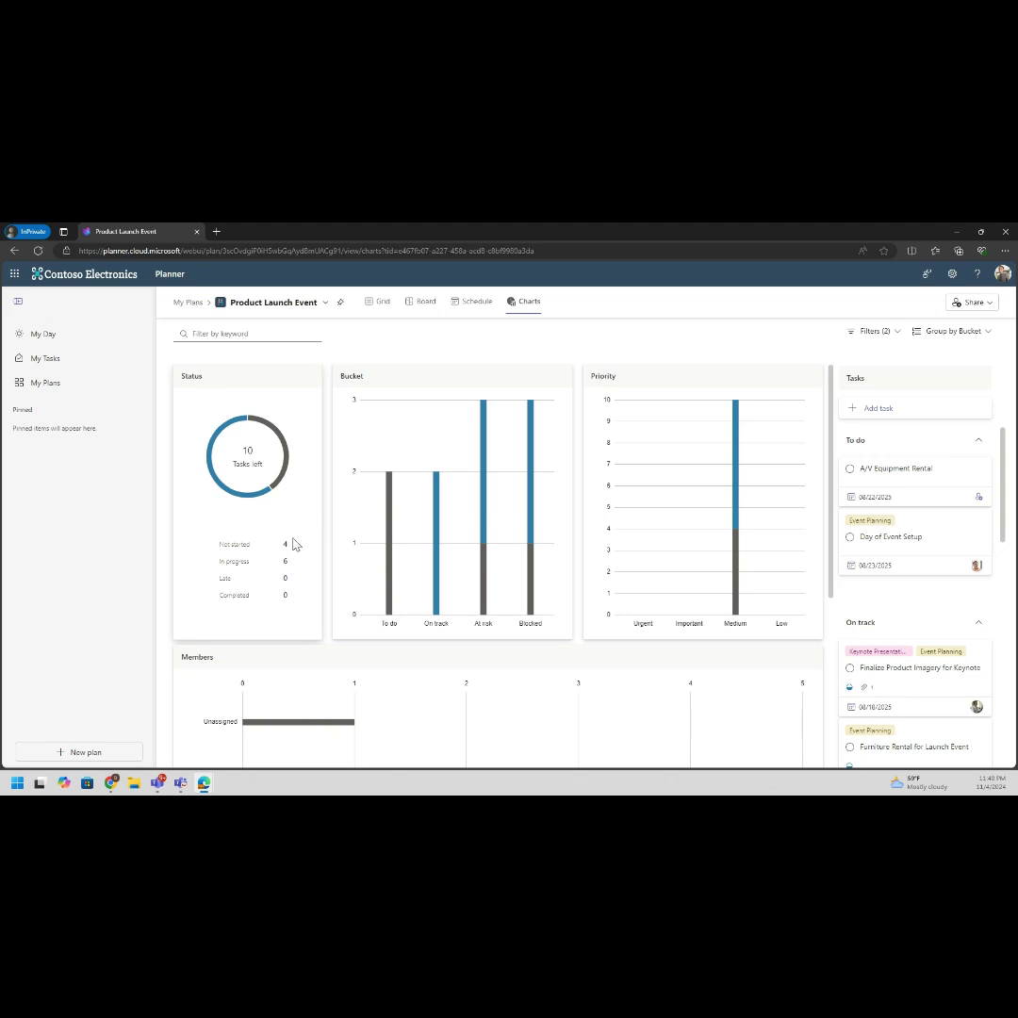
scroll(268, 643, down, 2)
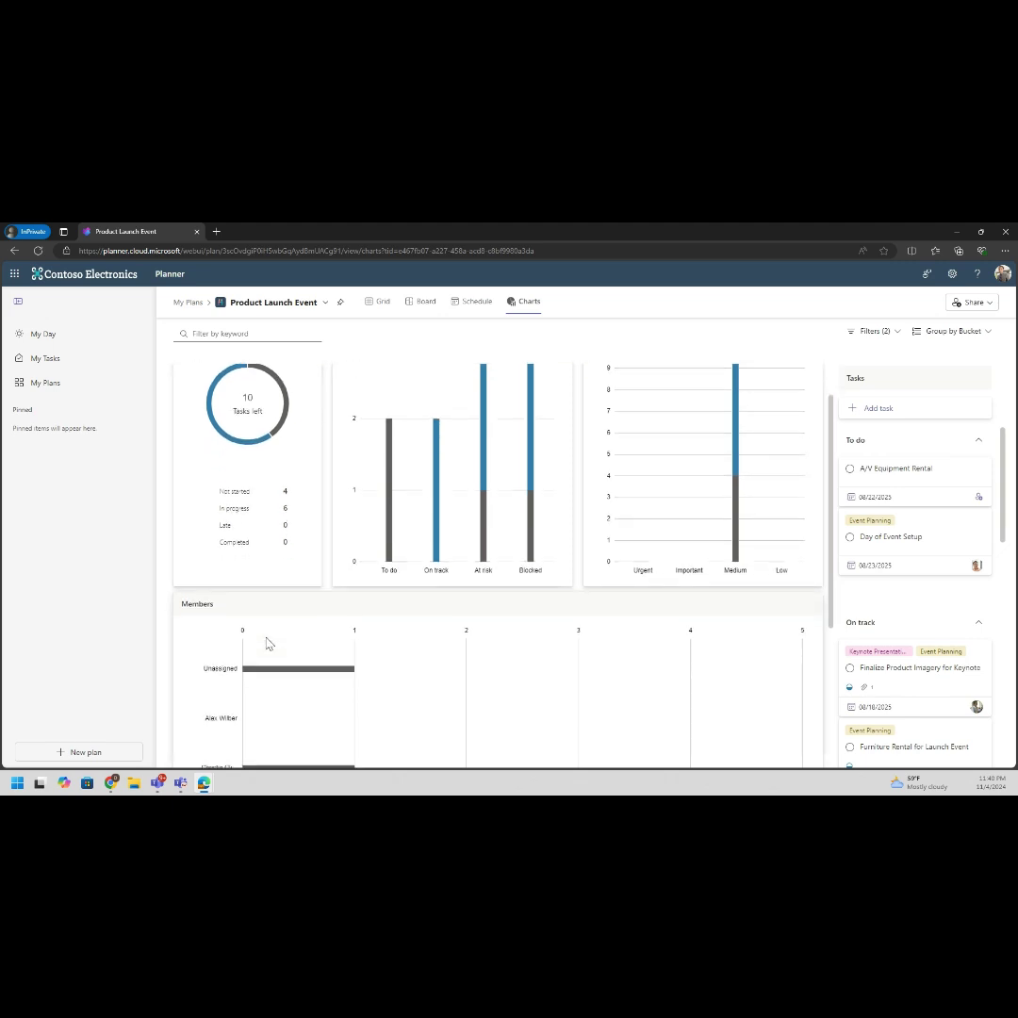
scroll(268, 643, down, 3)
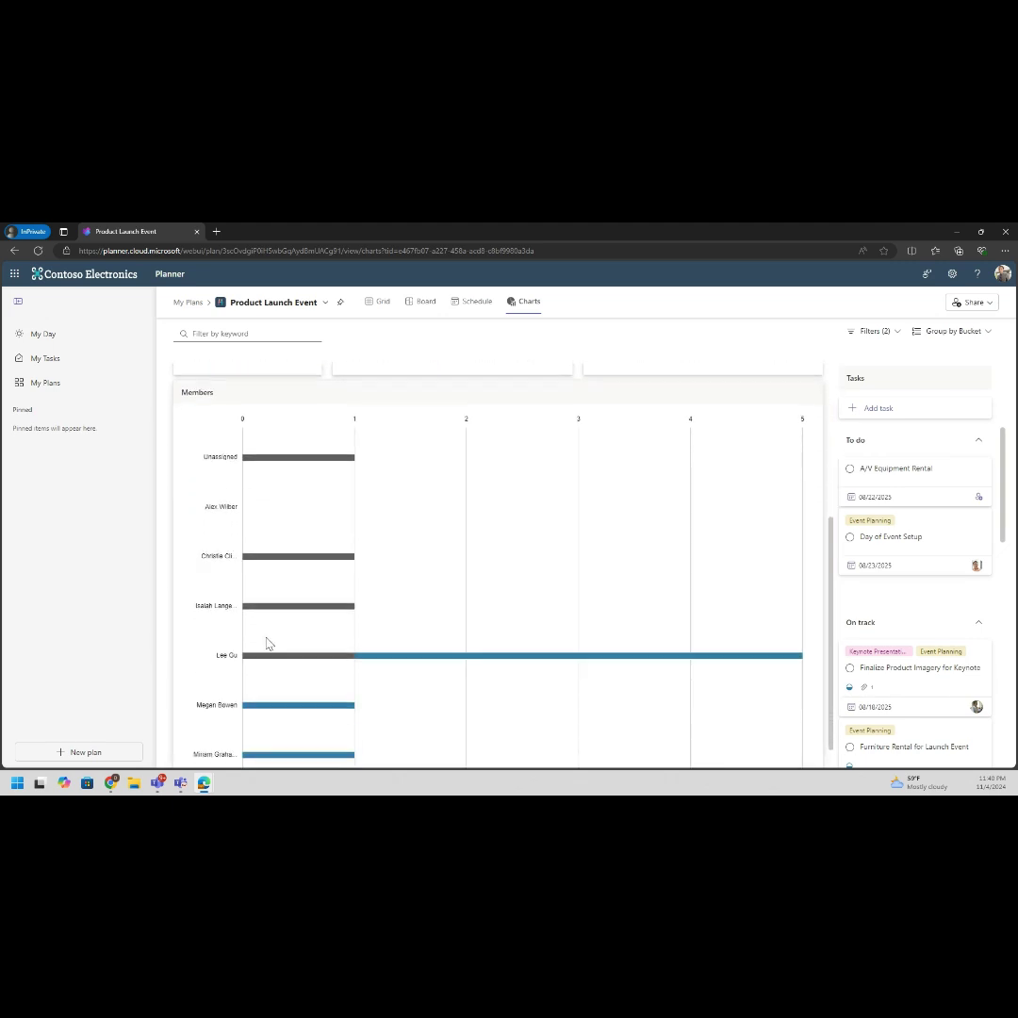
scroll(427, 672, down, 1)
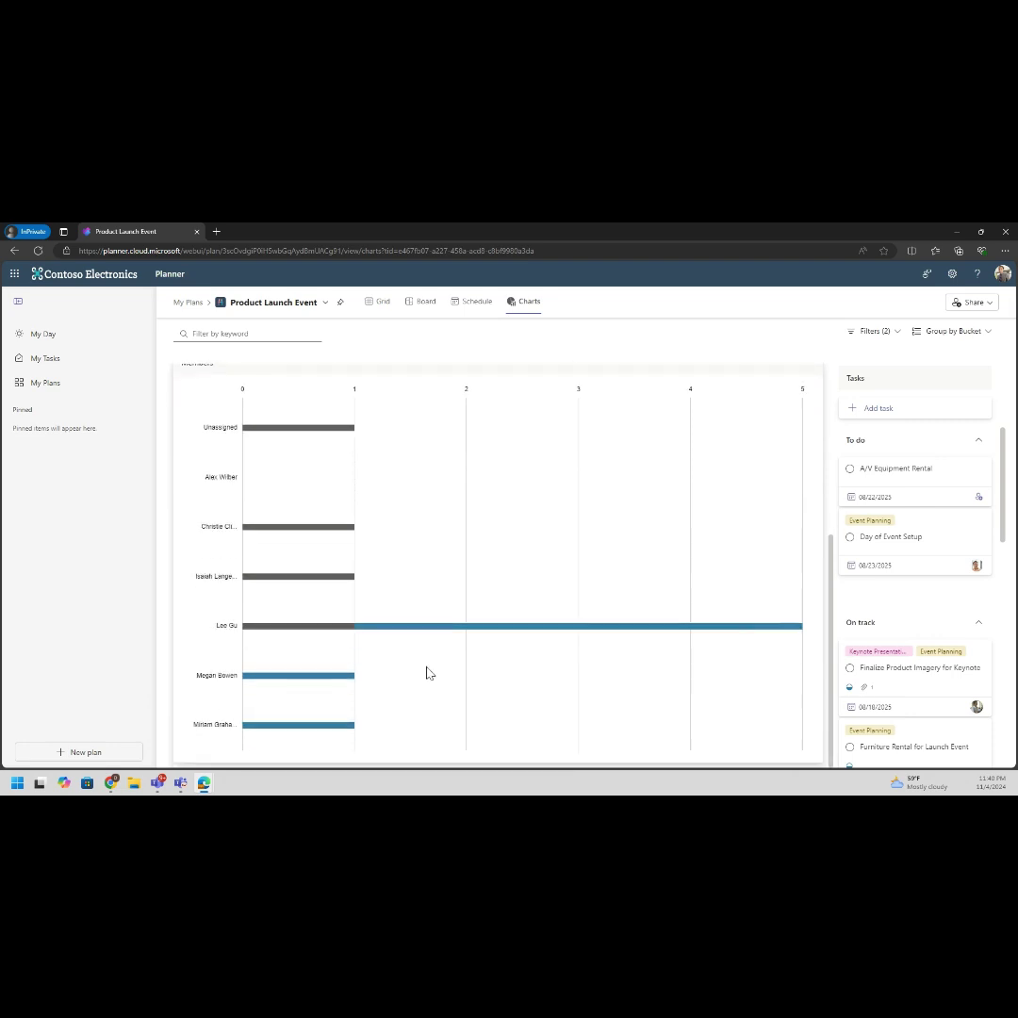
scroll(427, 672, up, 2)
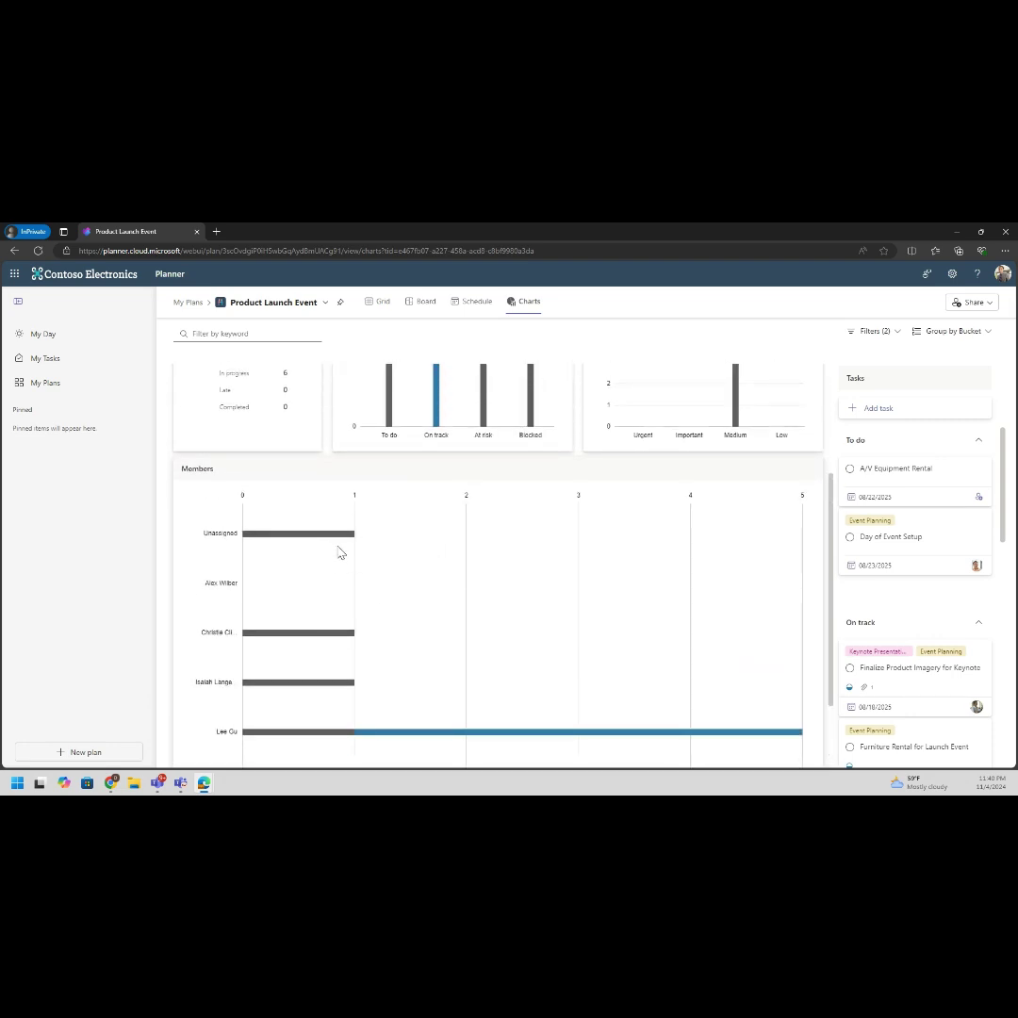
scroll(314, 607, down, 2)
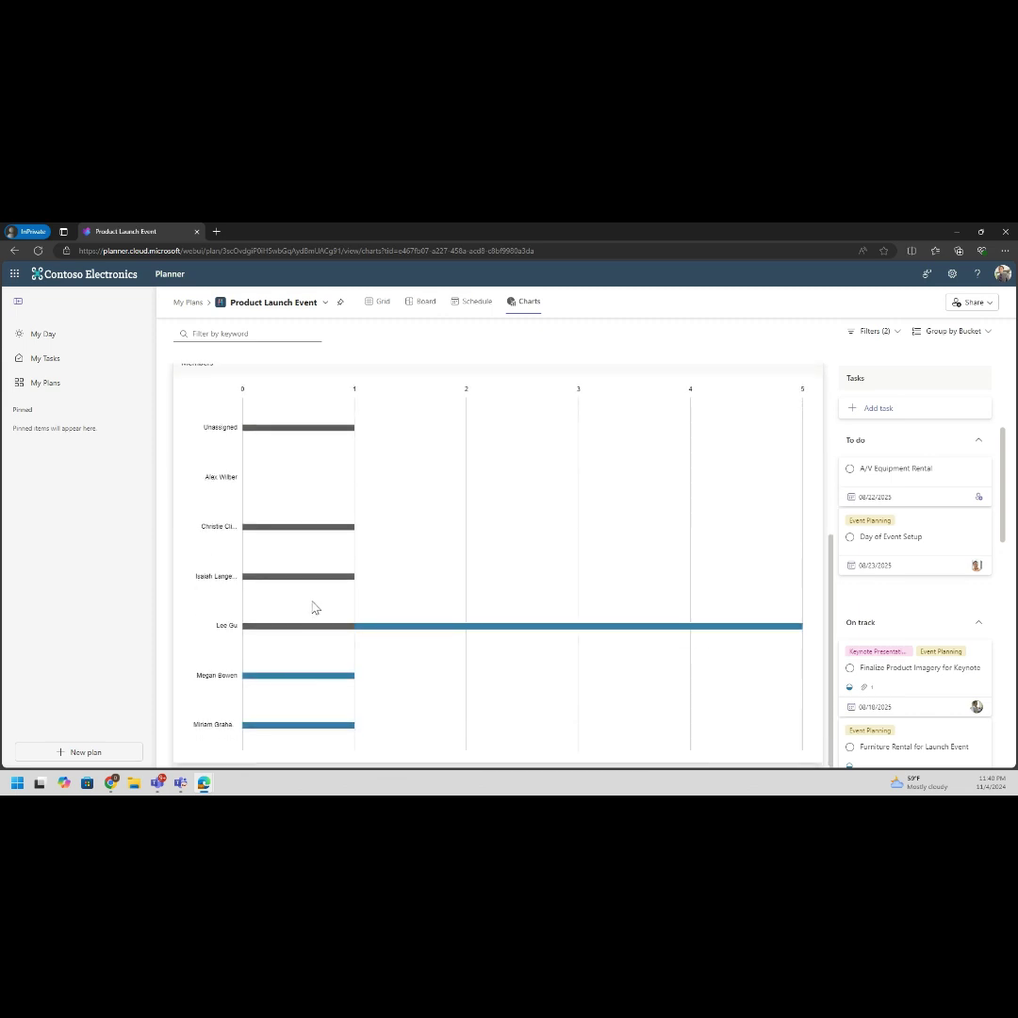
scroll(314, 607, up, 2)
scroll(314, 607, down, 2)
scroll(705, 637, up, 2)
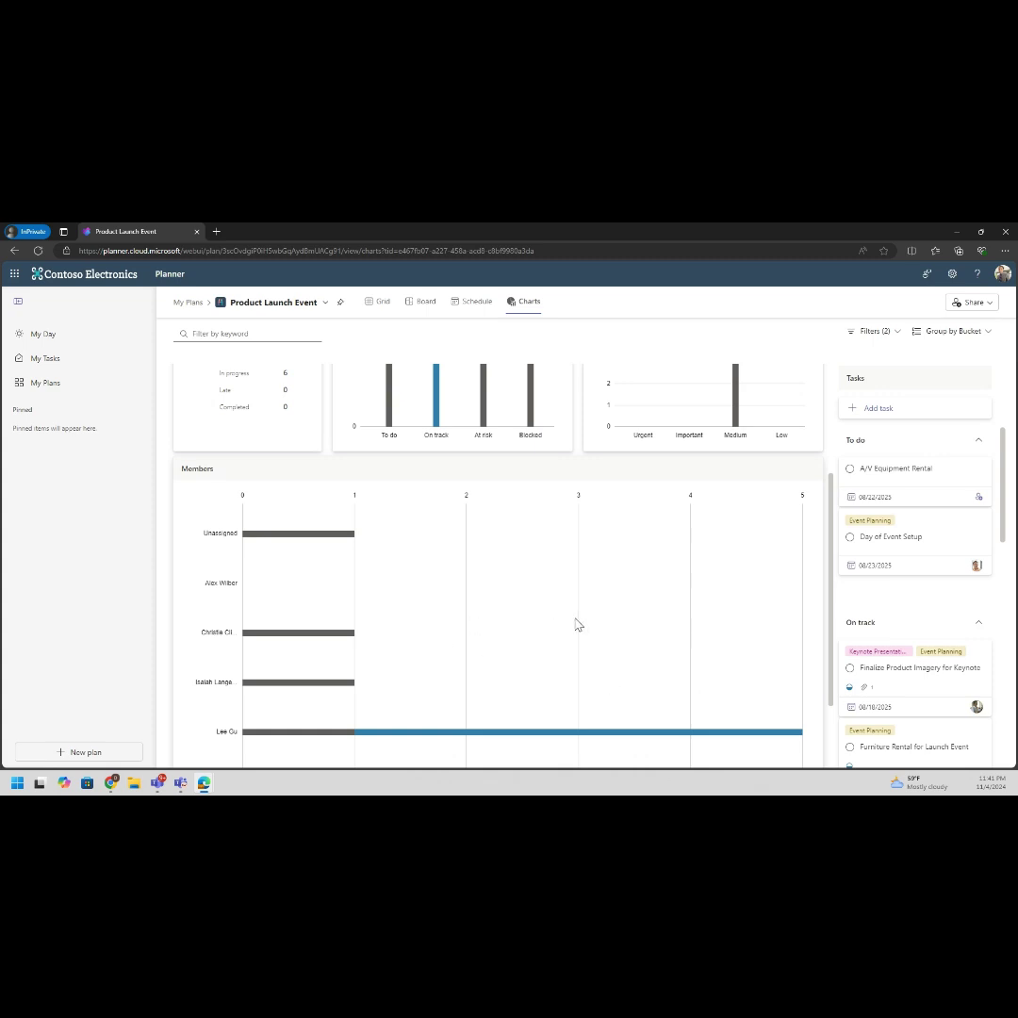
scroll(594, 561, up, 1)
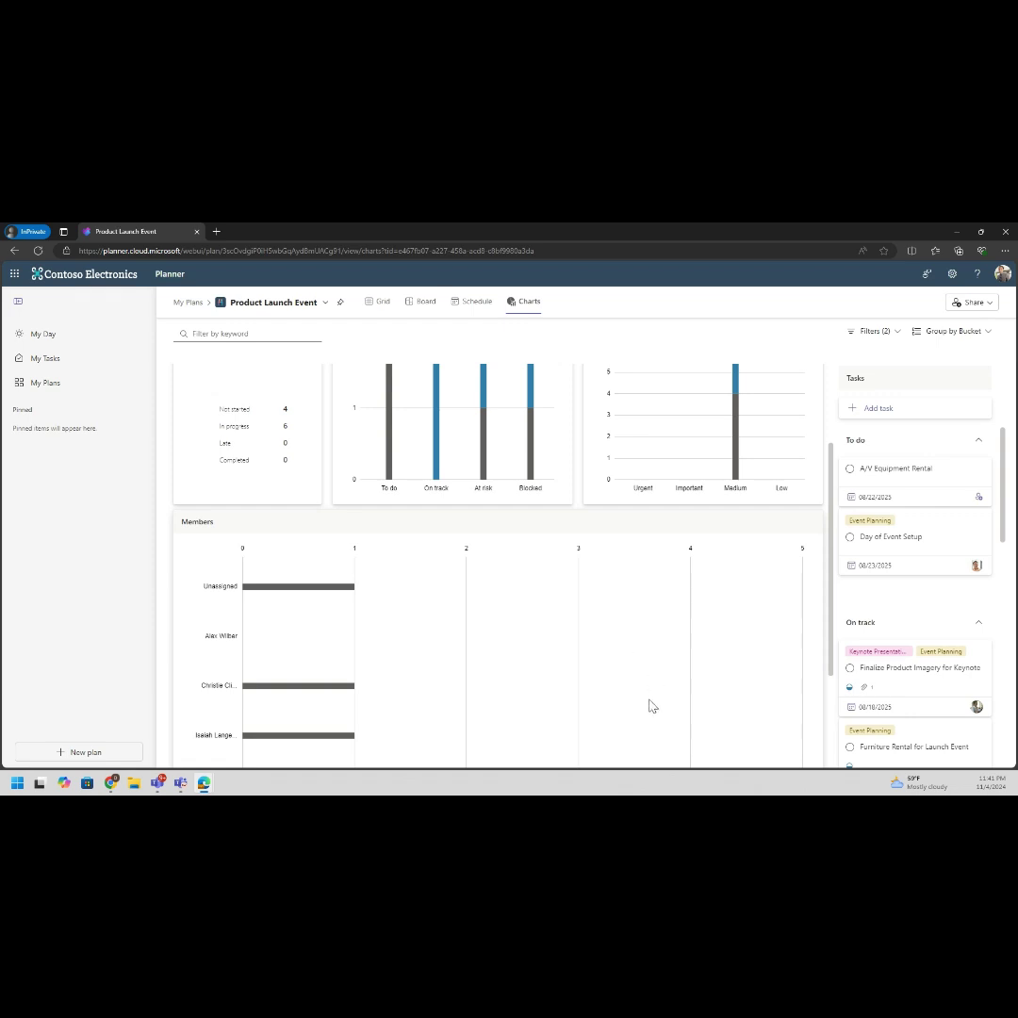
scroll(651, 697, up, 3)
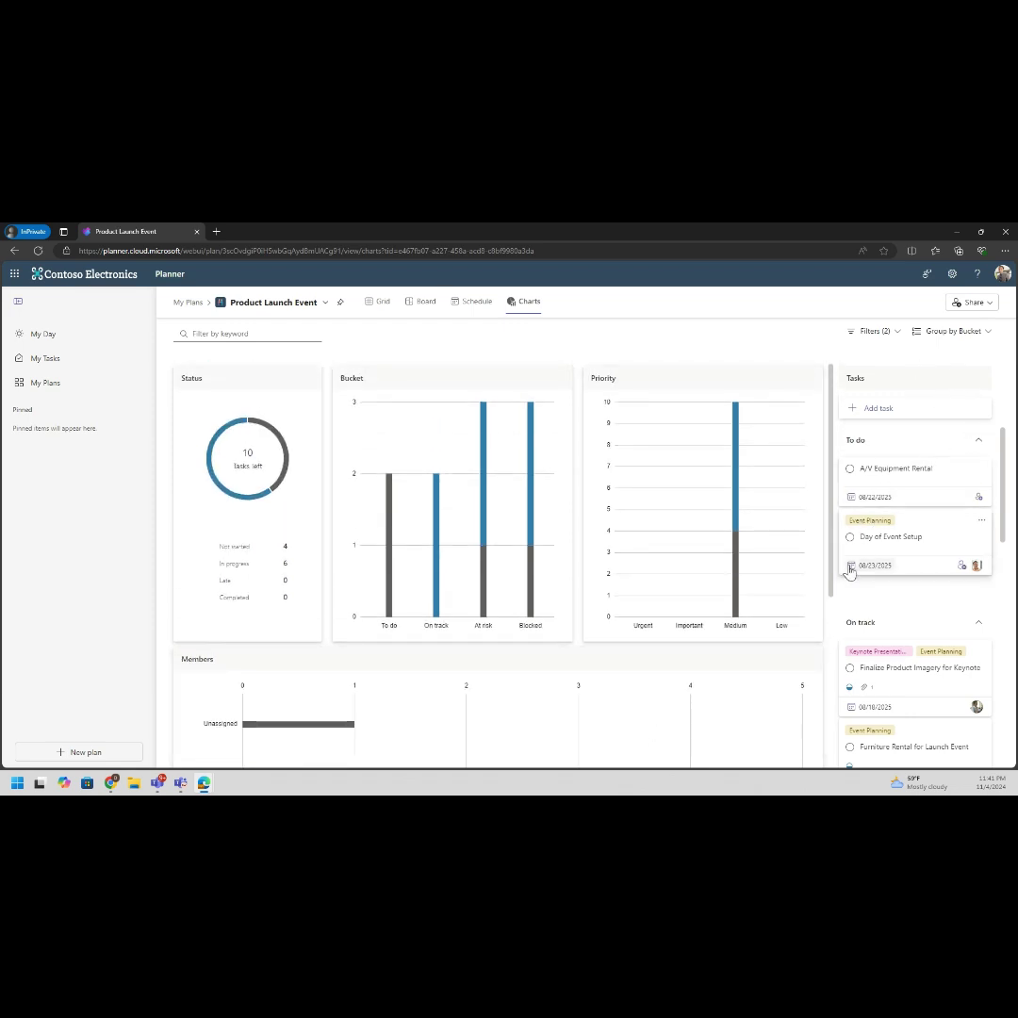
scroll(858, 576, down, 1)
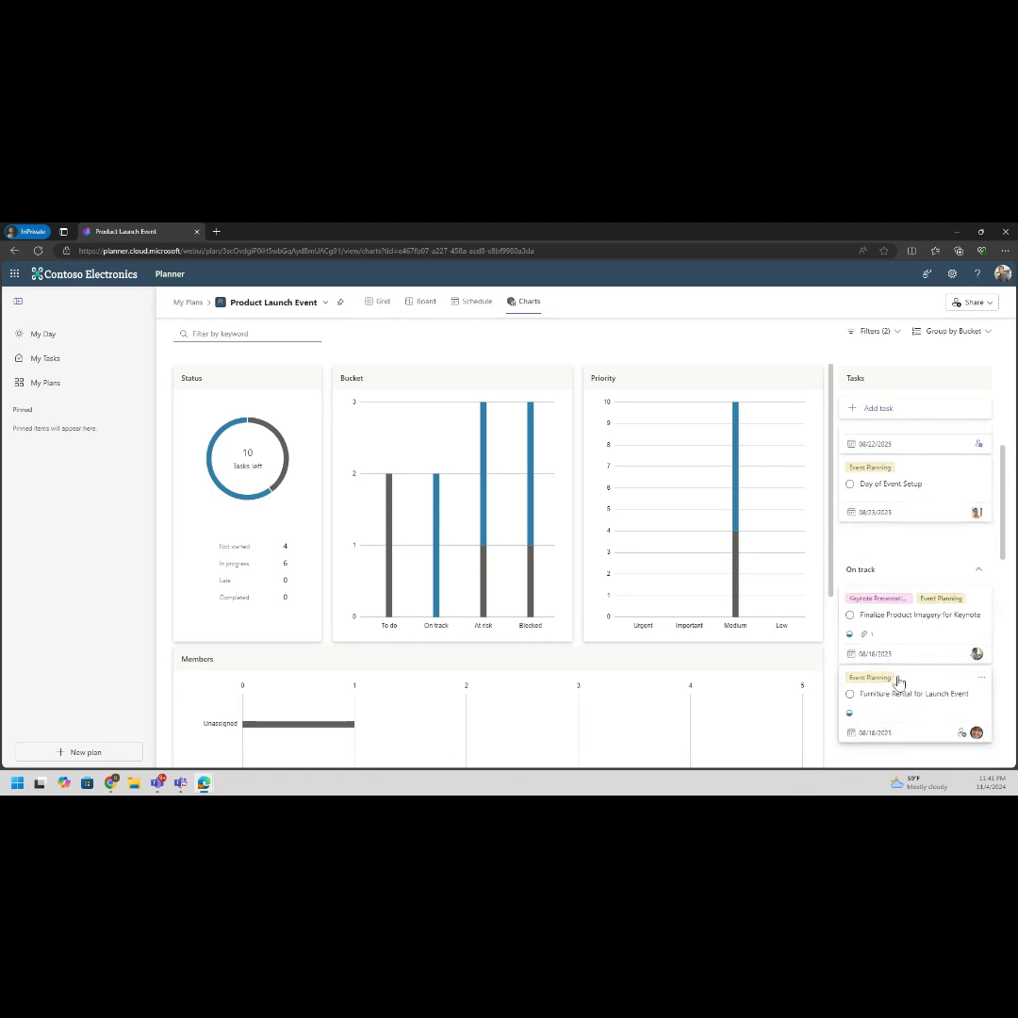
scroll(804, 717, down, 1)
scroll(191, 575, up, 1)
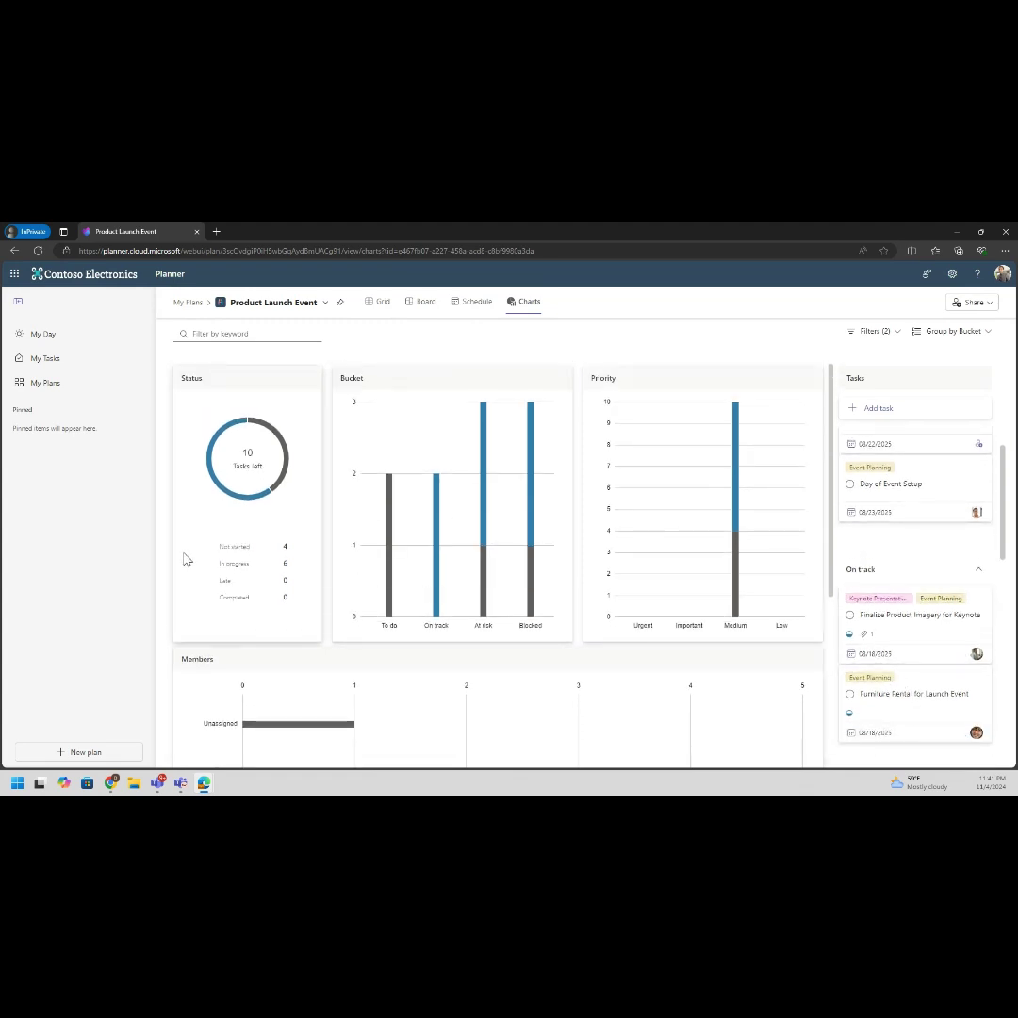
click(974, 303)
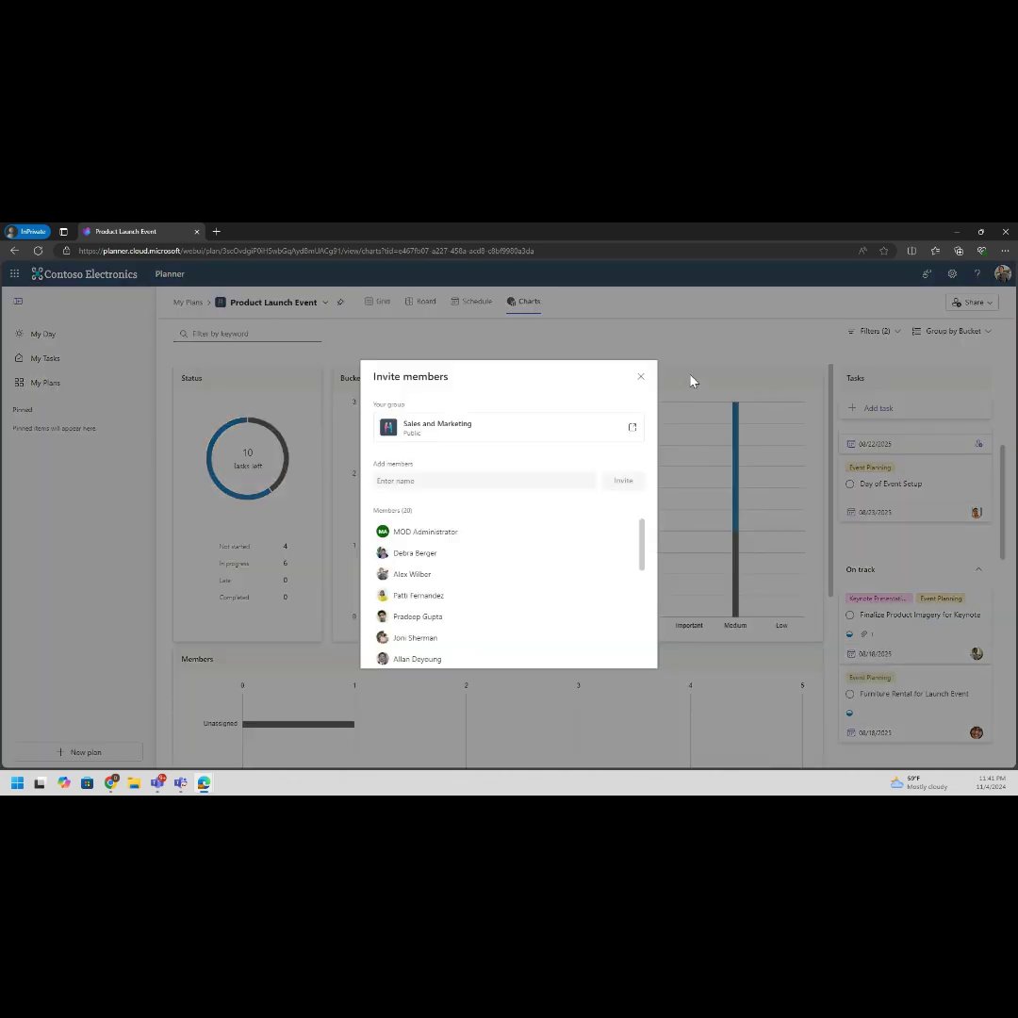
click(642, 379)
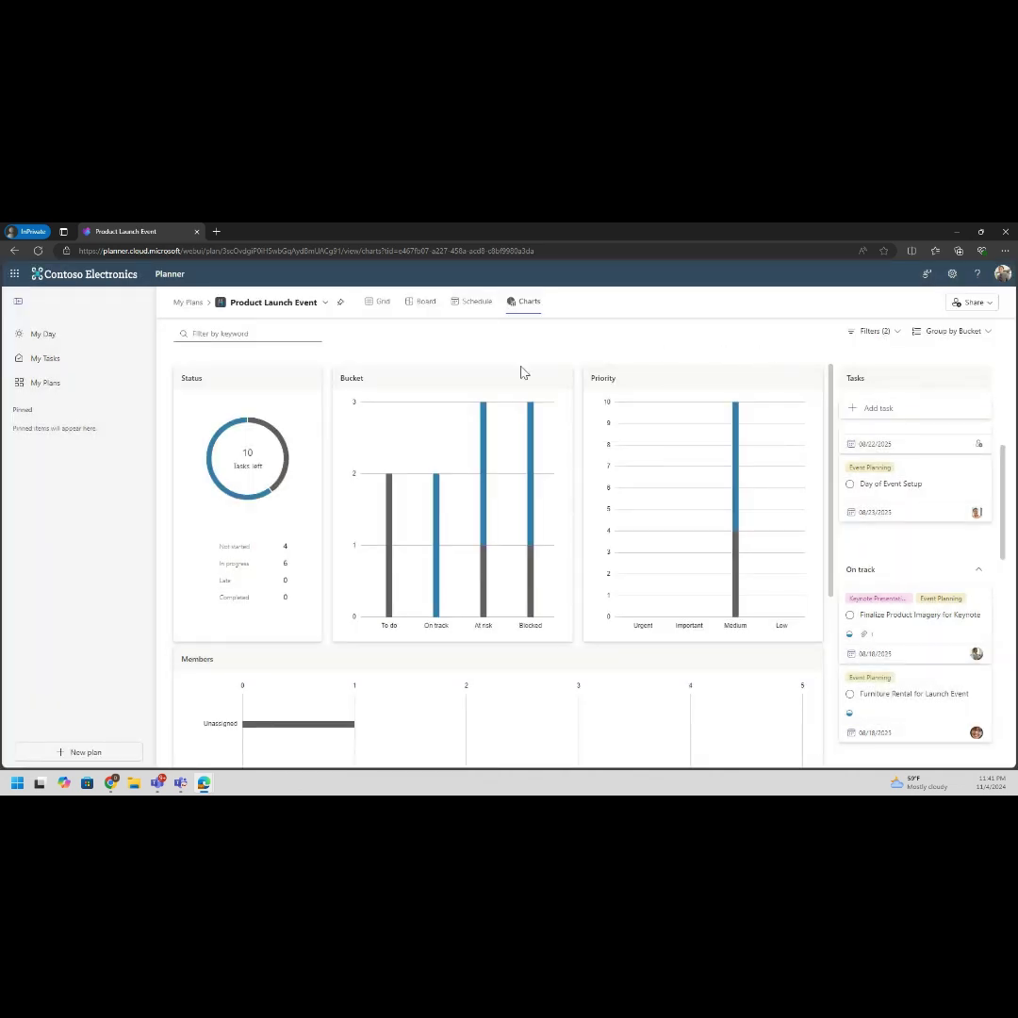
click(315, 308)
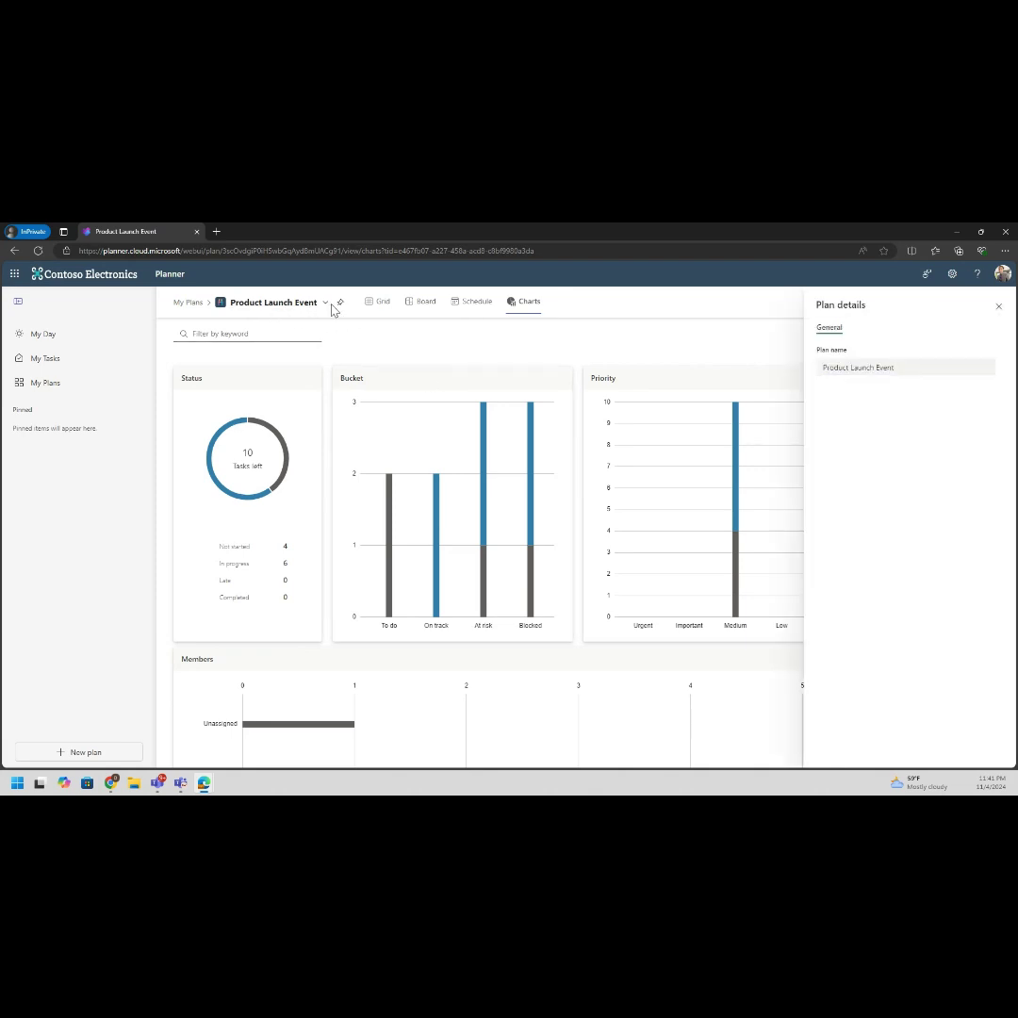
click(324, 305)
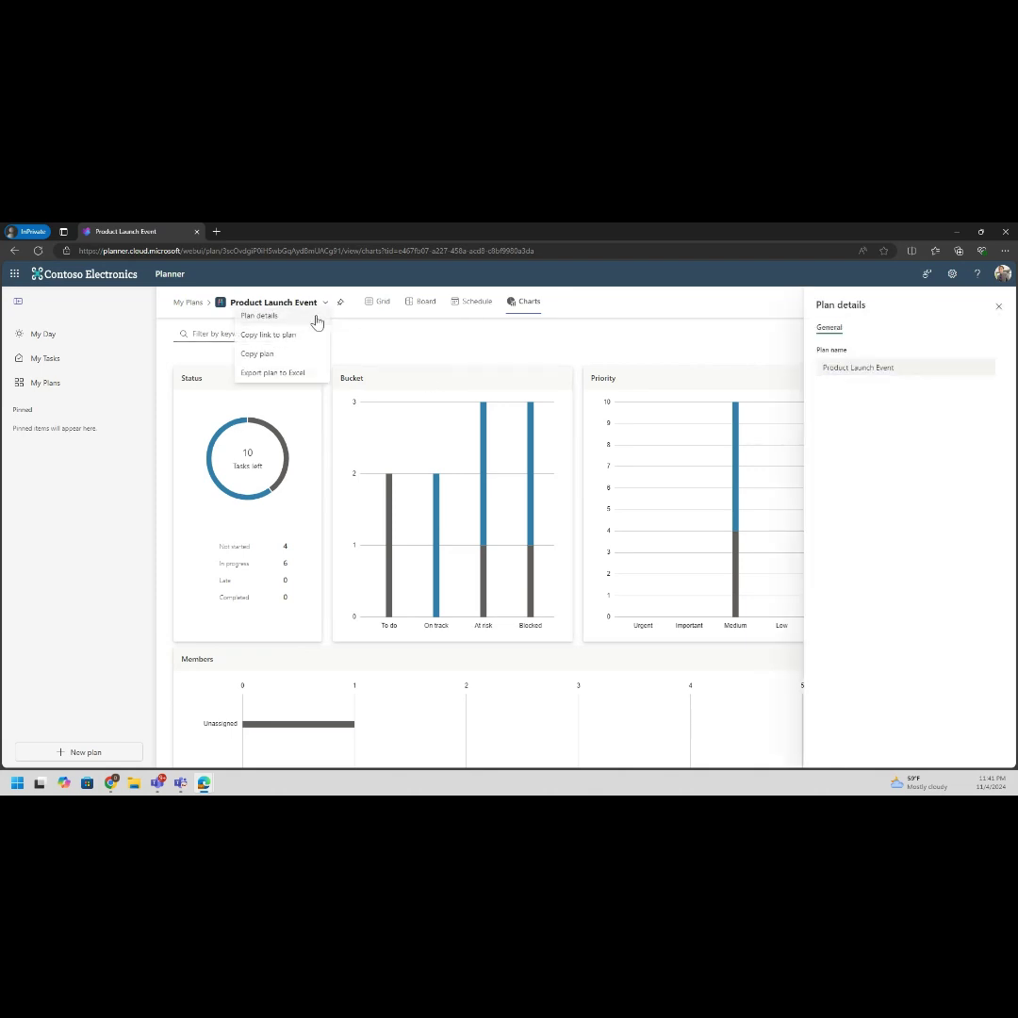
click(359, 346)
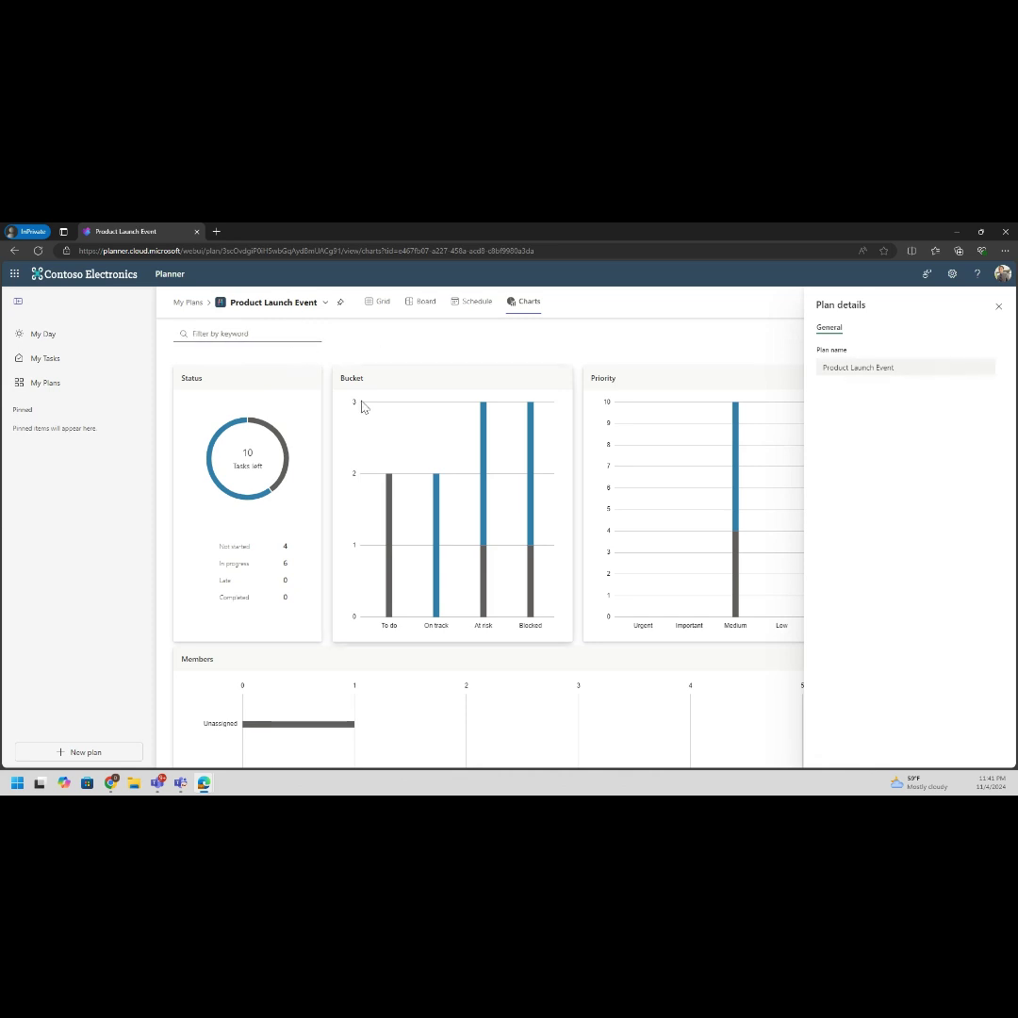
scroll(433, 591, down, 3)
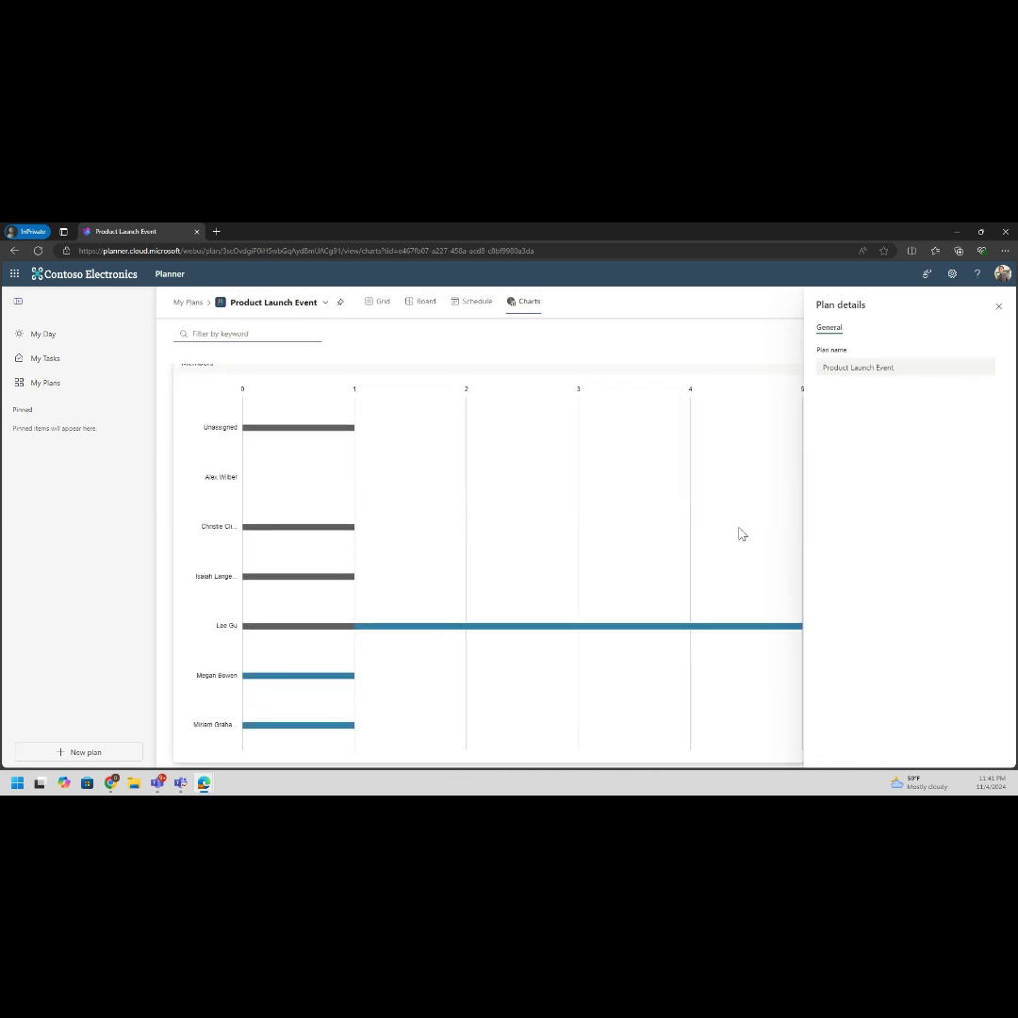
scroll(783, 509, up, 2)
click(998, 307)
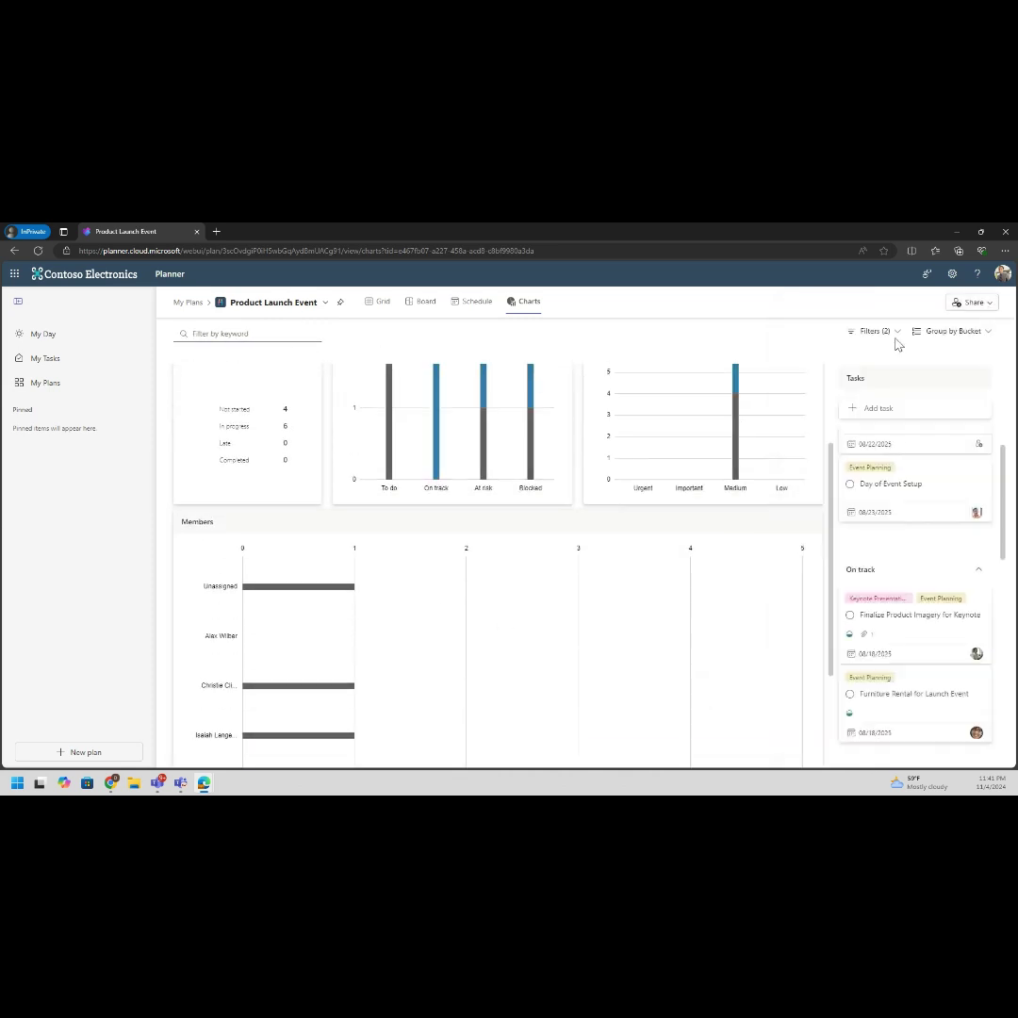
scroll(716, 467, up, 2)
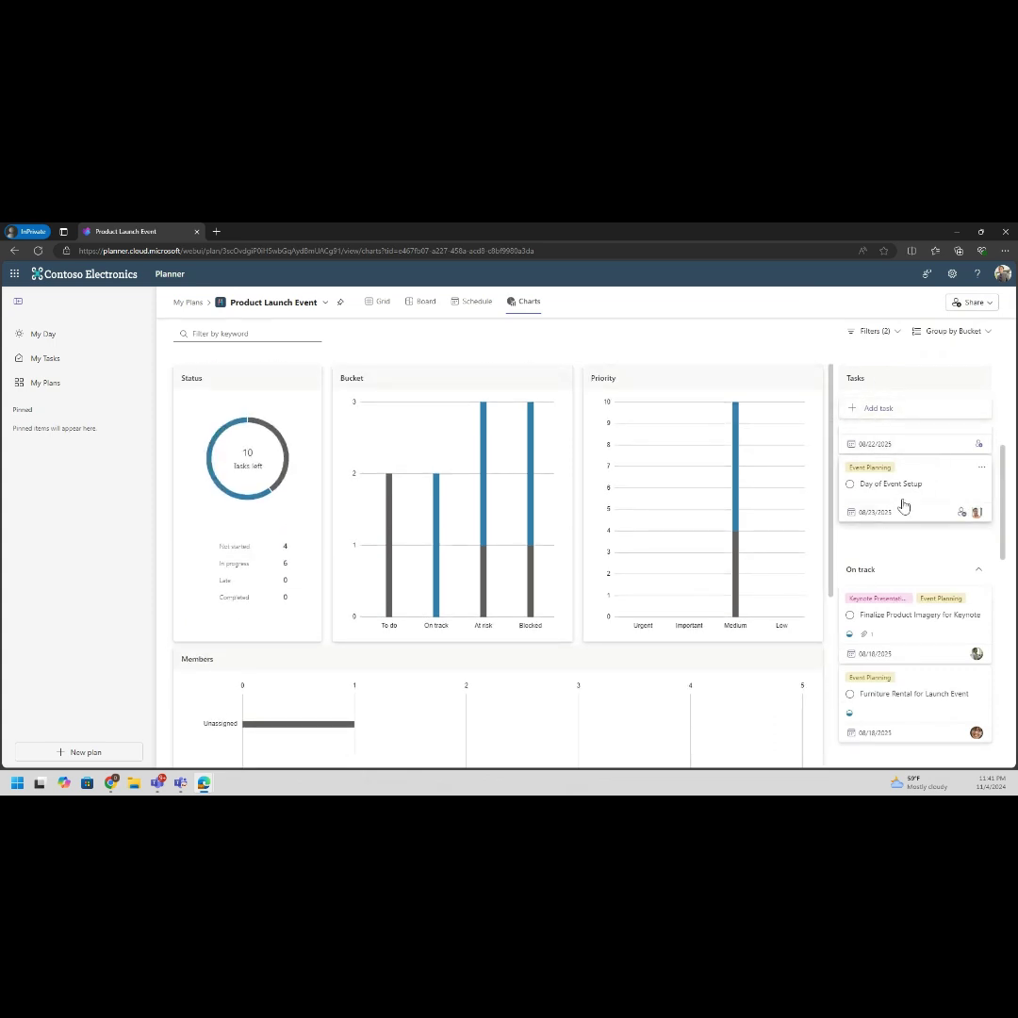
- Open Day of Event Setup and check its progress (Not started) and priority (Medium), leaving both unchanged
click(930, 510)
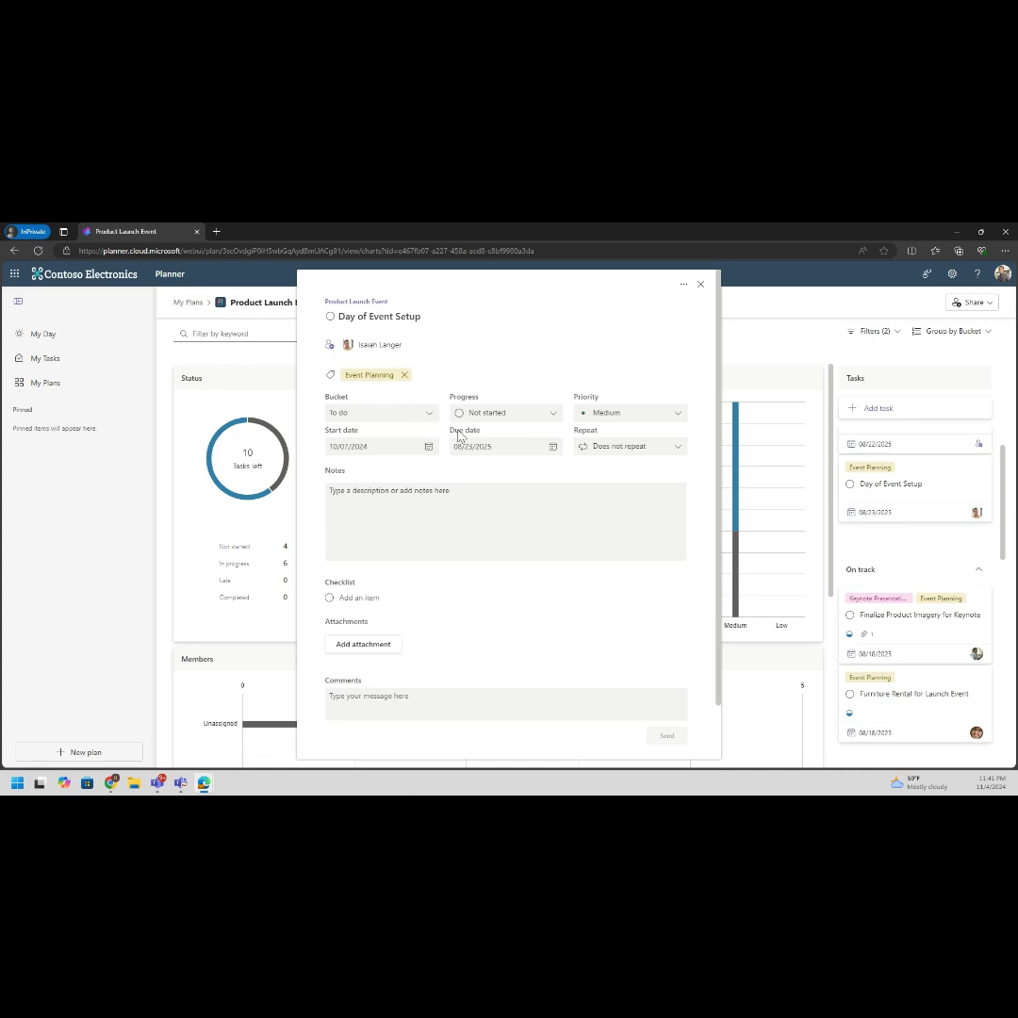
click(544, 421)
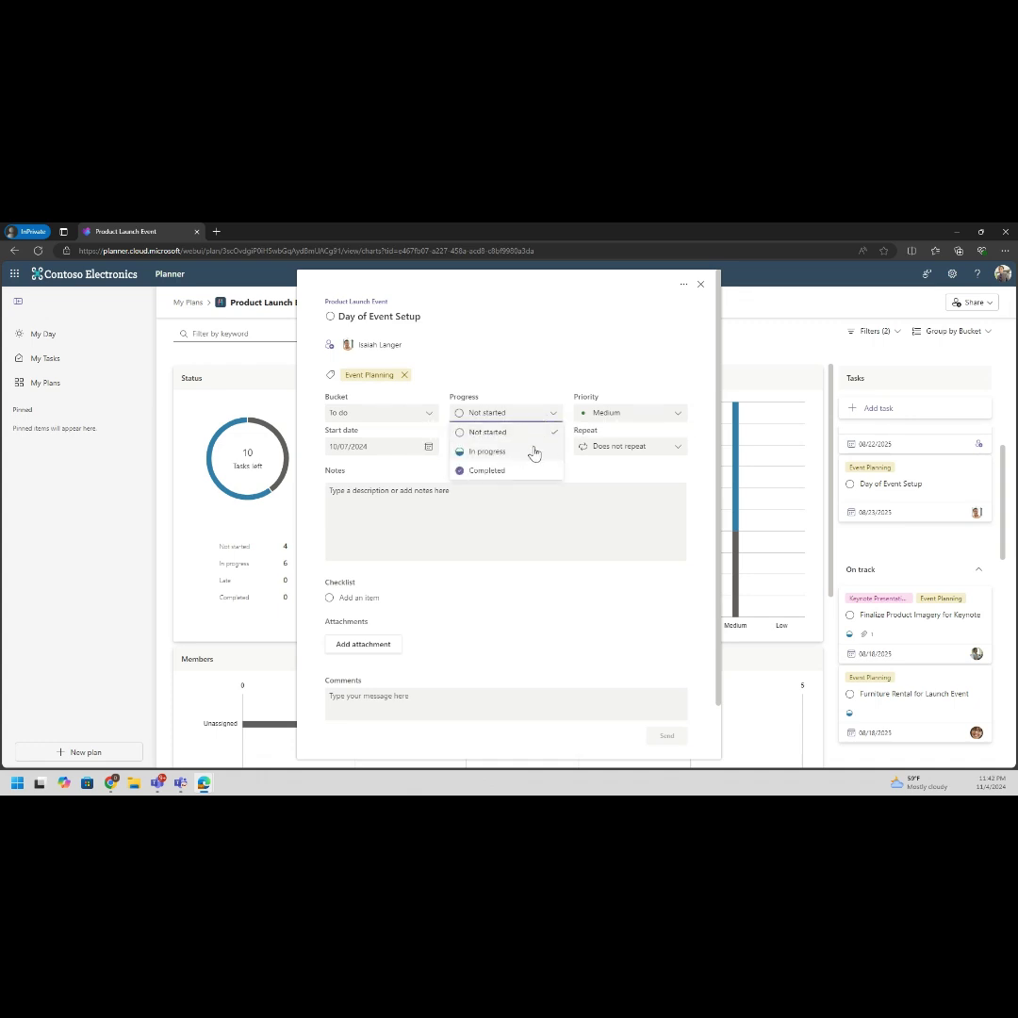
click(558, 369)
click(660, 415)
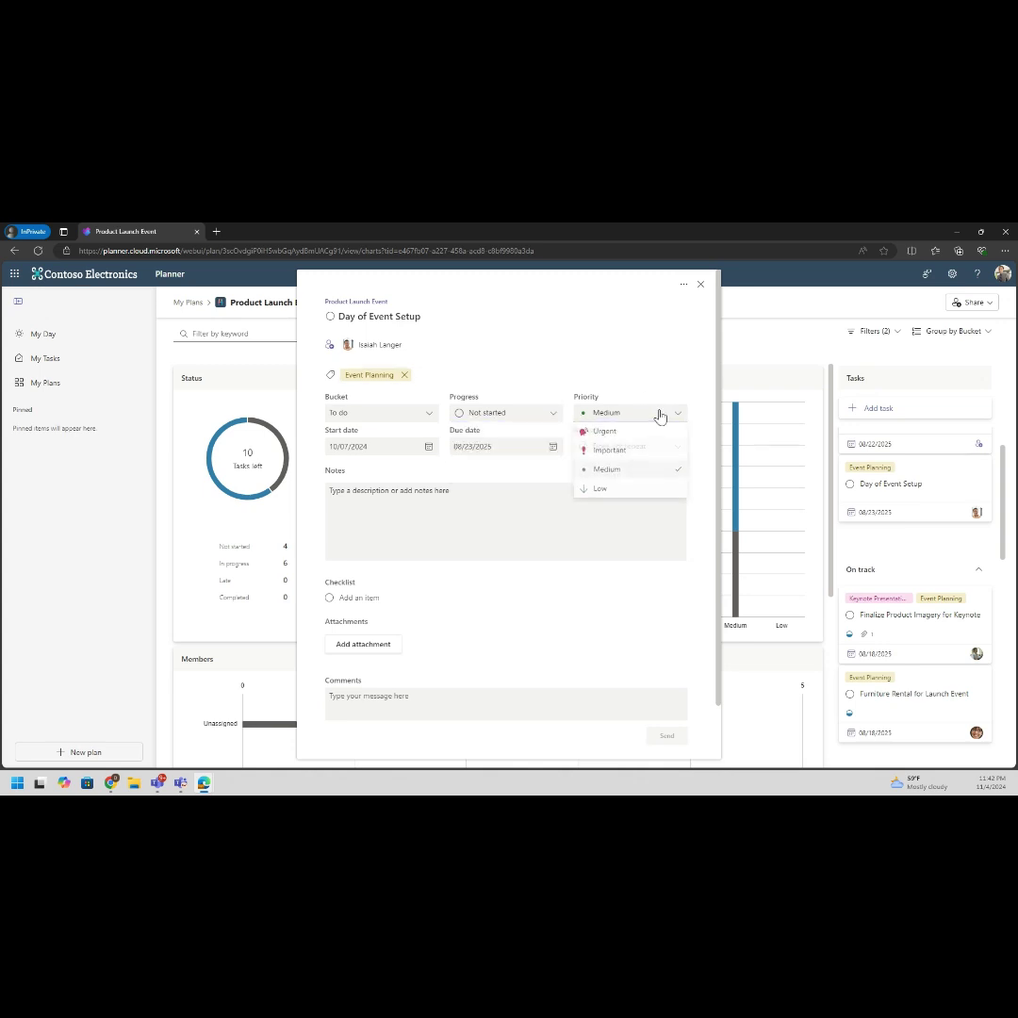
click(540, 462)
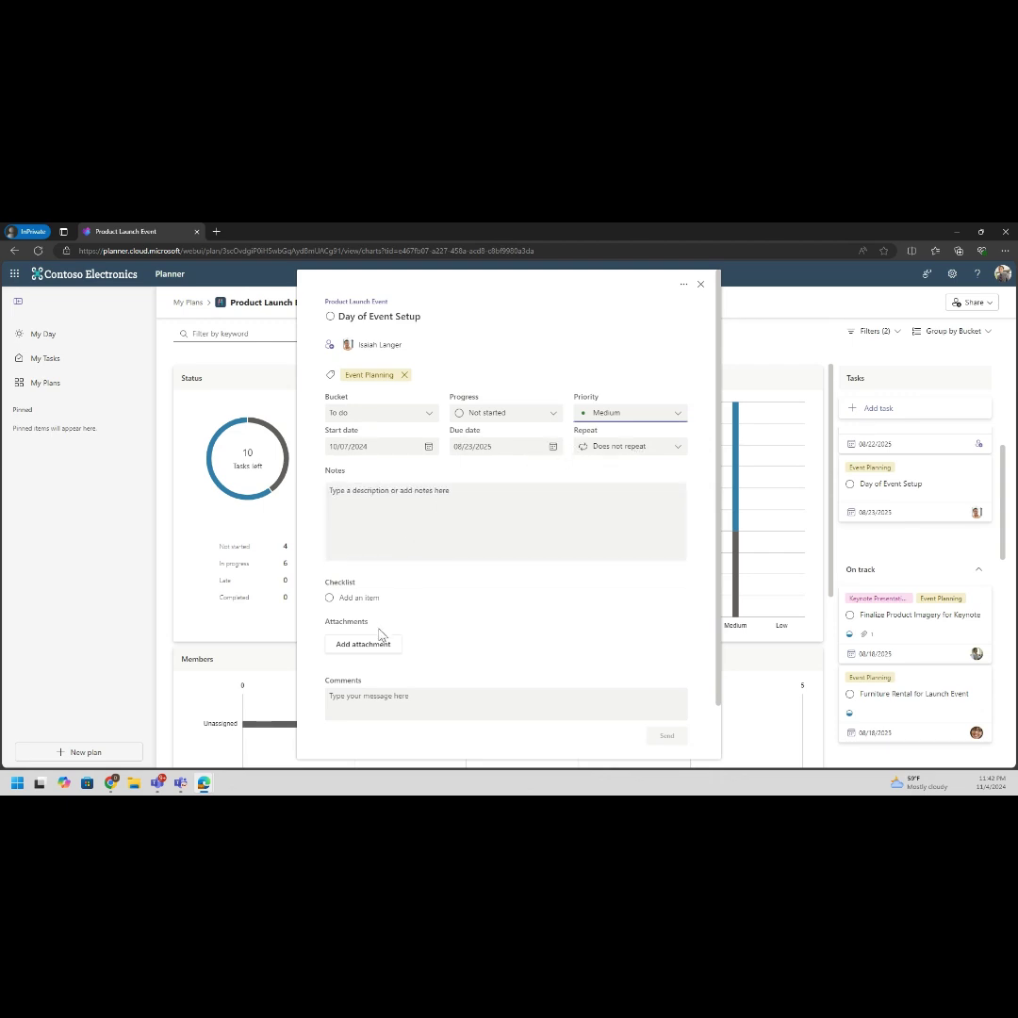
- Start a comment on the task with an @ mention, clearing and retyping the @
click(385, 706)
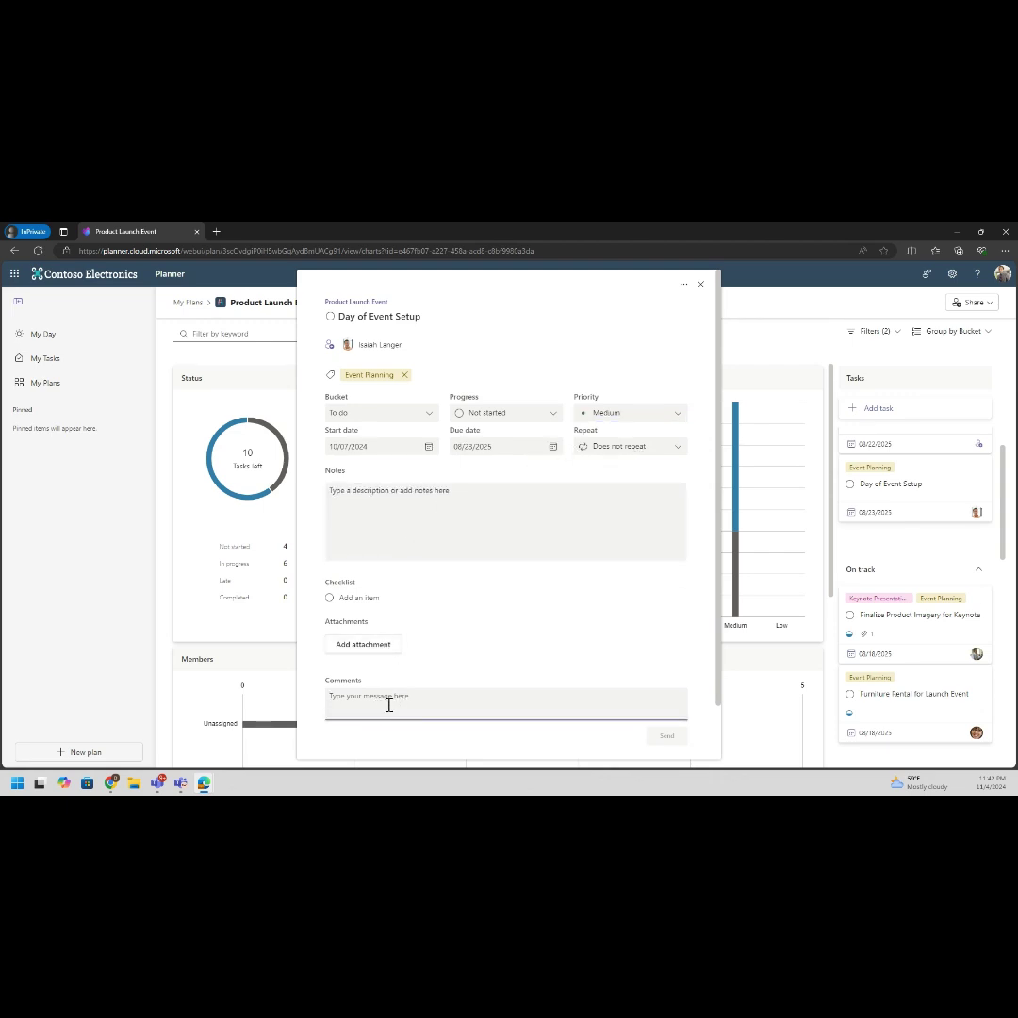
text(@a)
scroll(454, 654, down, 1)
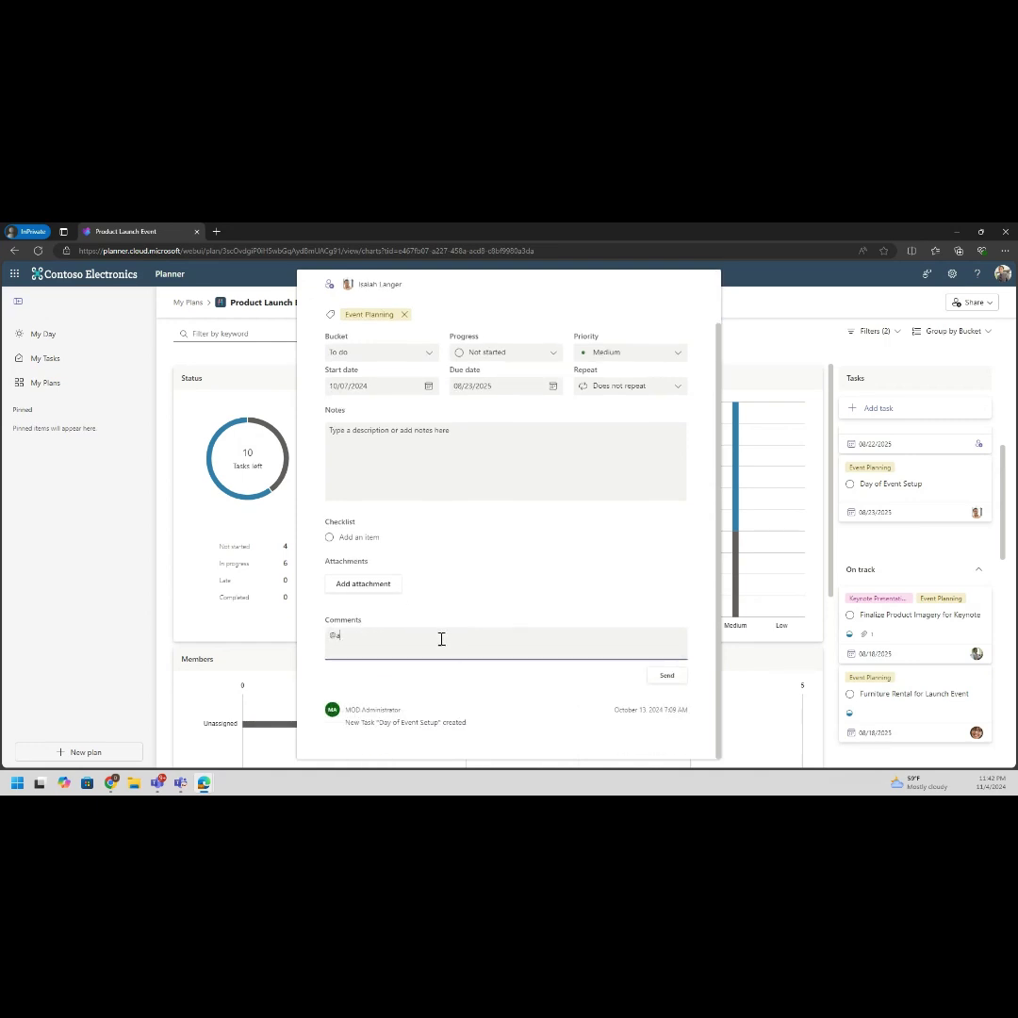
key(ctrl+a)
key(BackSpace)
text(@)
- Close and reopen Day of Event Setup, clearing the started @ comment and moving into the notes
click(792, 398)
scroll(504, 646, down, 5)
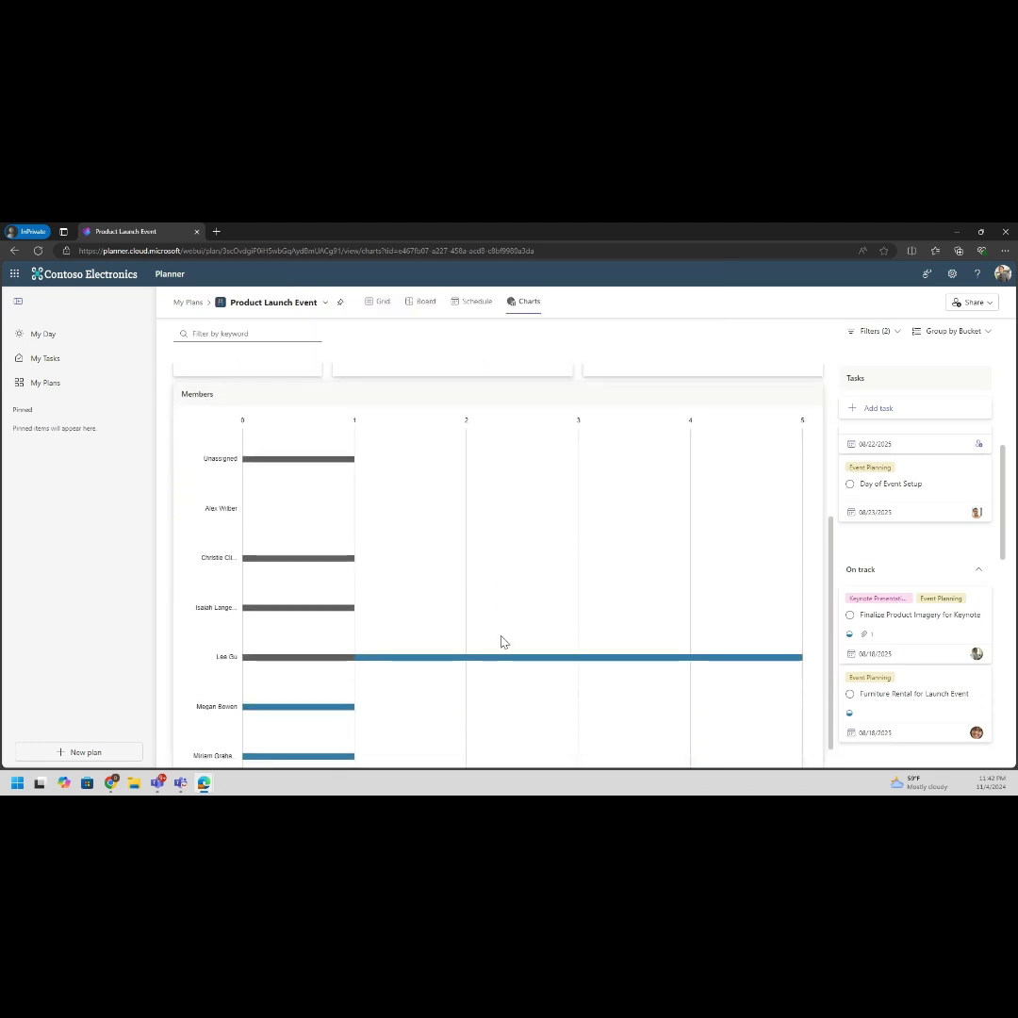
scroll(501, 642, up, 3)
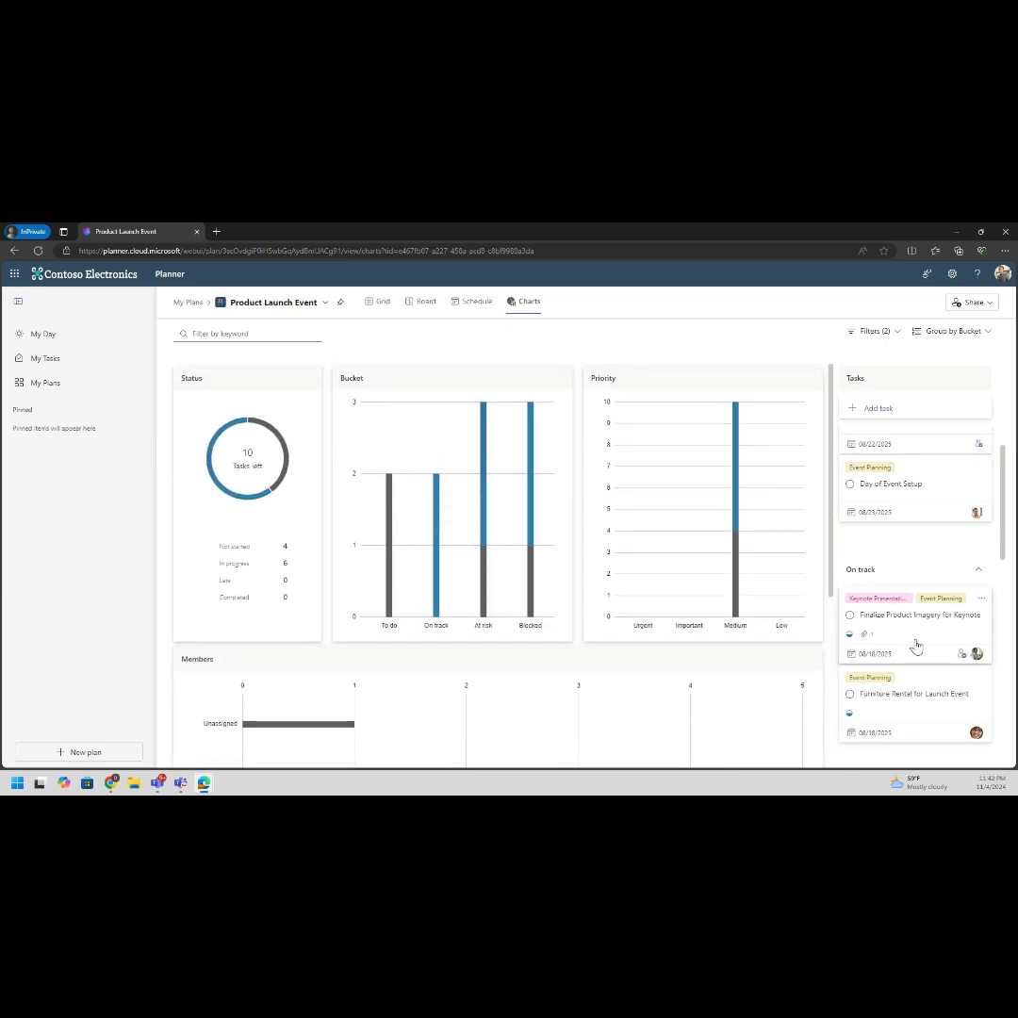
click(891, 484)
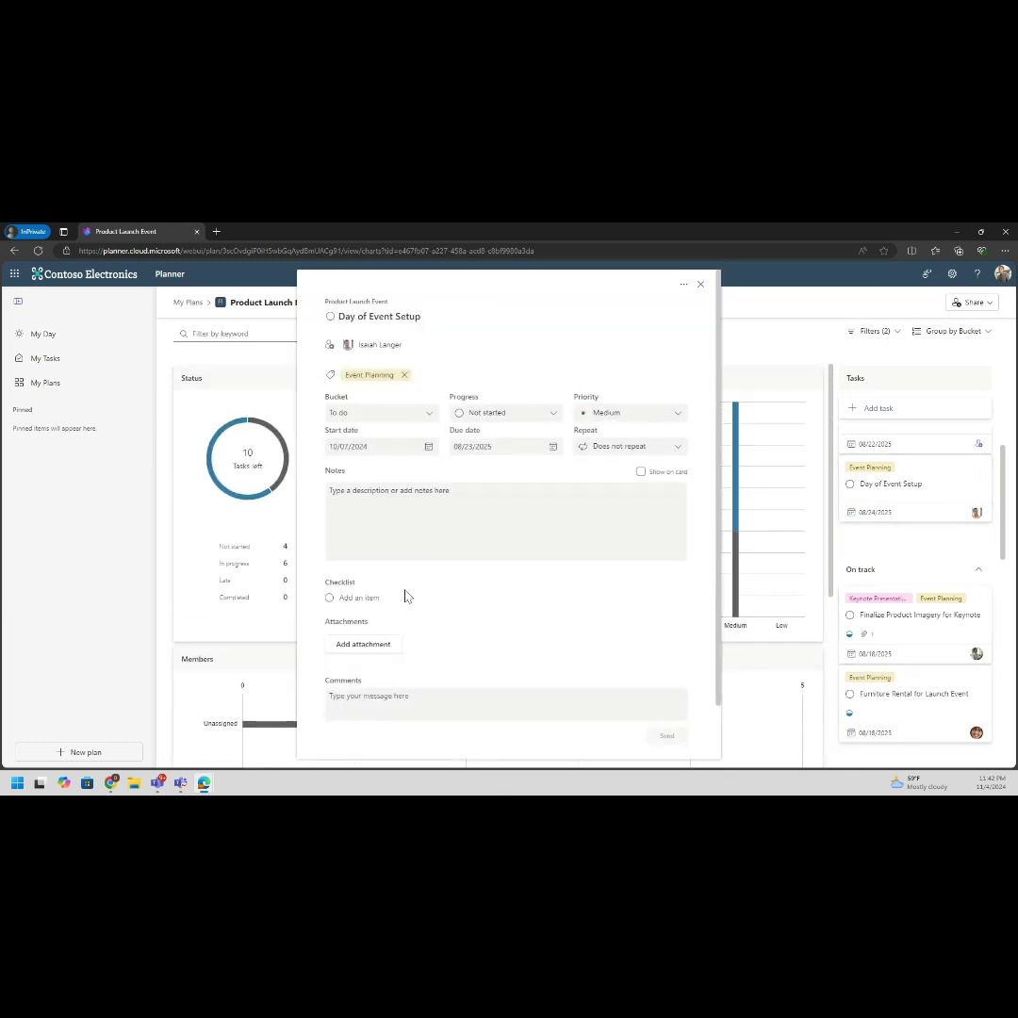
scroll(405, 622, down, 1)
click(406, 640)
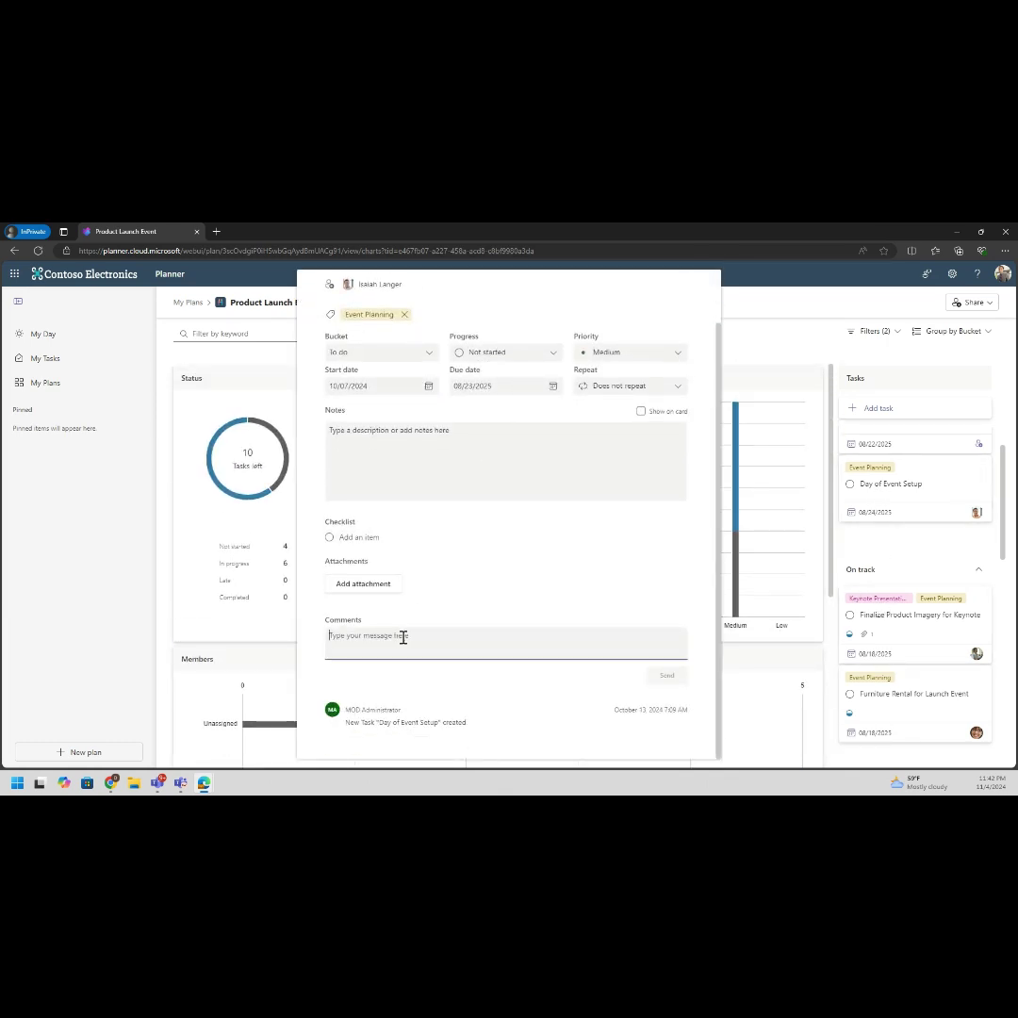
text(@)
key(BackSpace)
scroll(448, 625, up, 1)
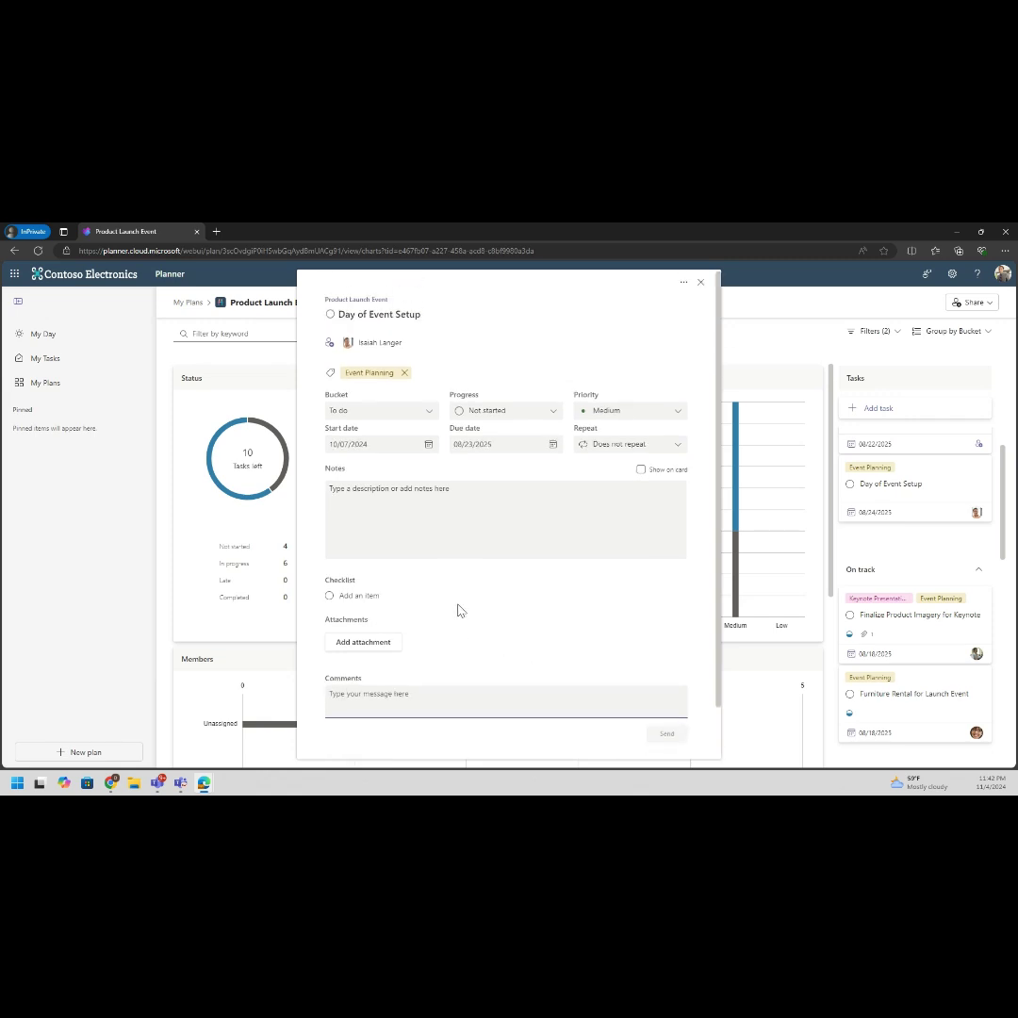
click(427, 493)
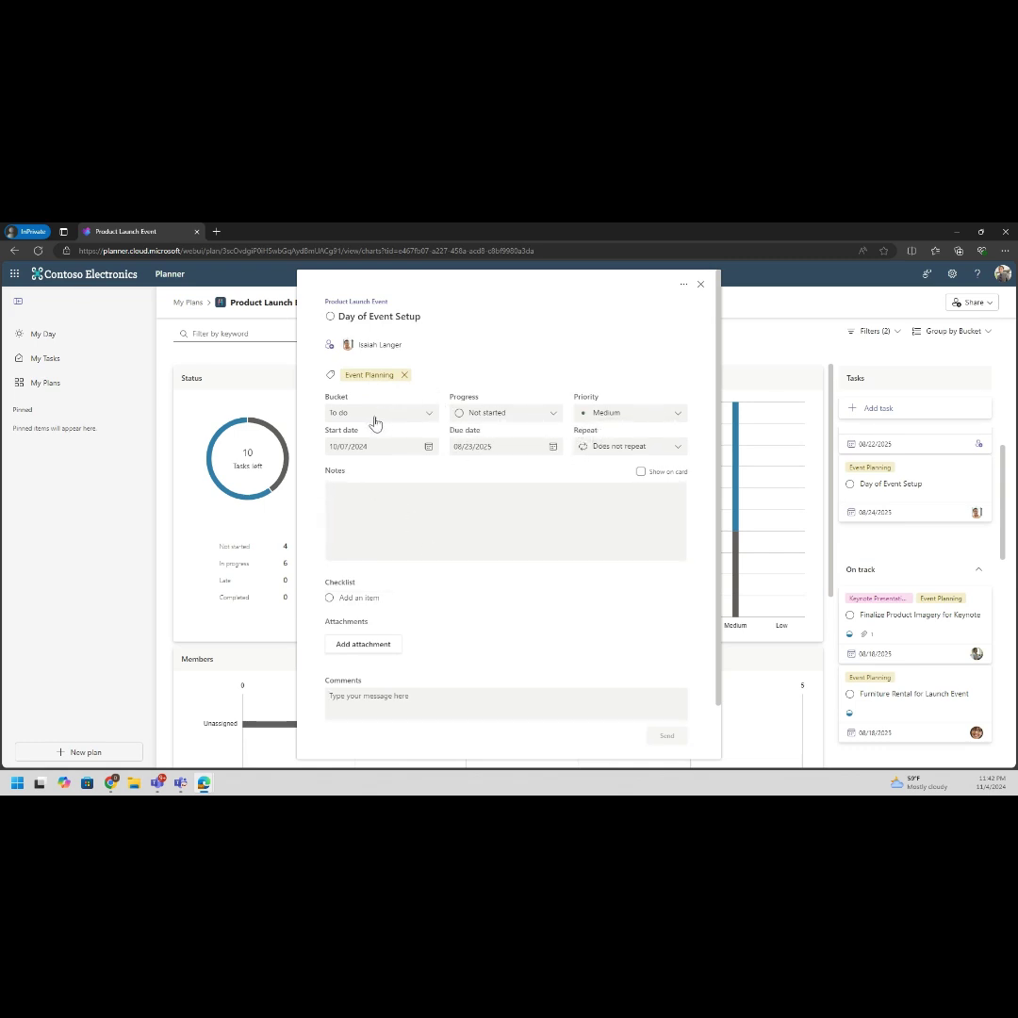
- Add a second team member as assignee, raising their Members chart count to 6
click(400, 348)
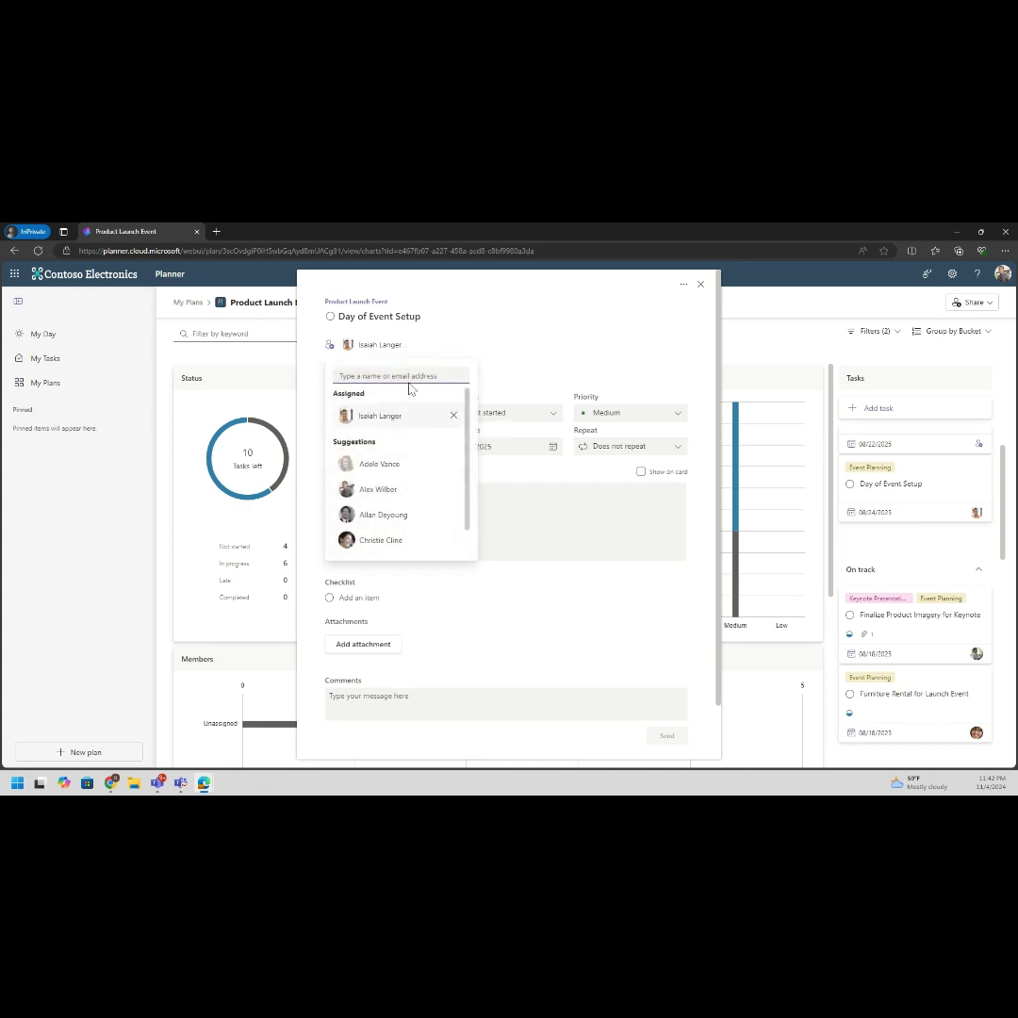
scroll(414, 483, down, 5)
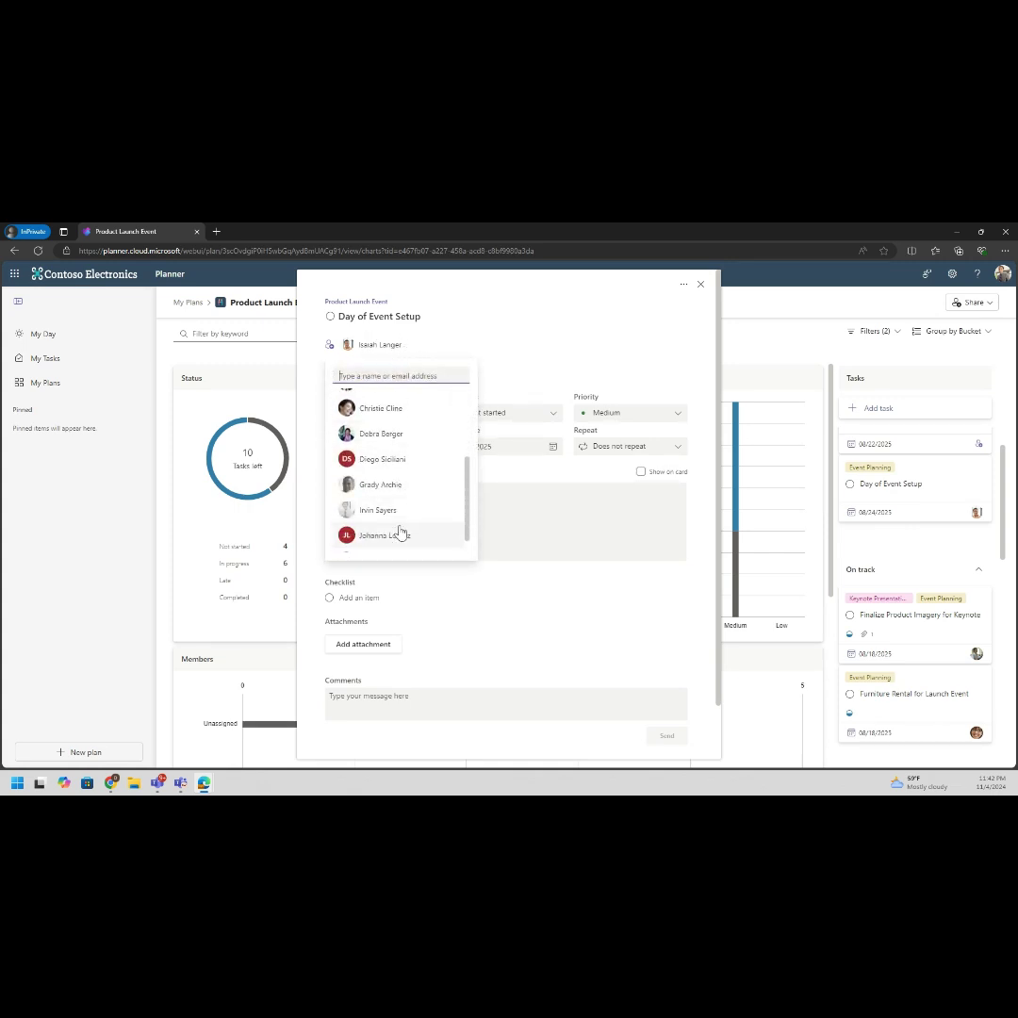
scroll(399, 523, down, 2)
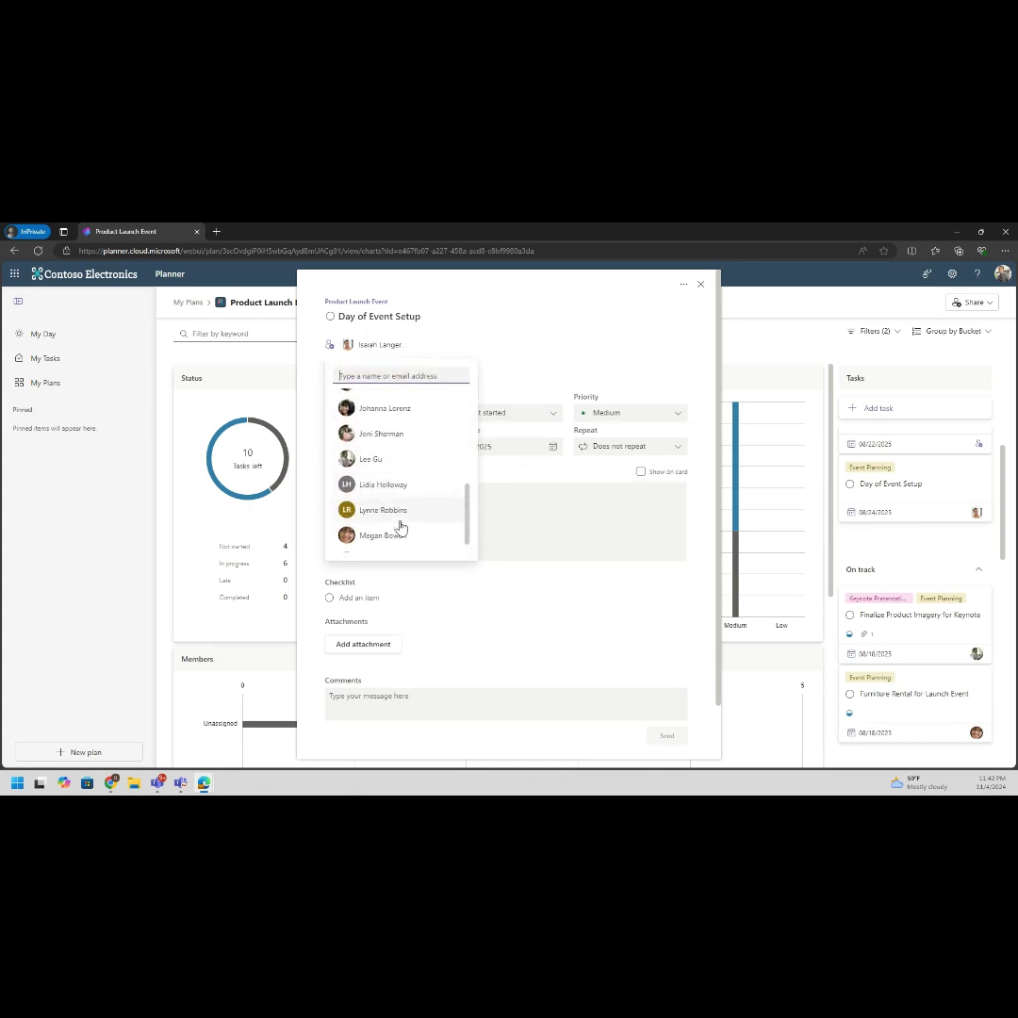
click(380, 460)
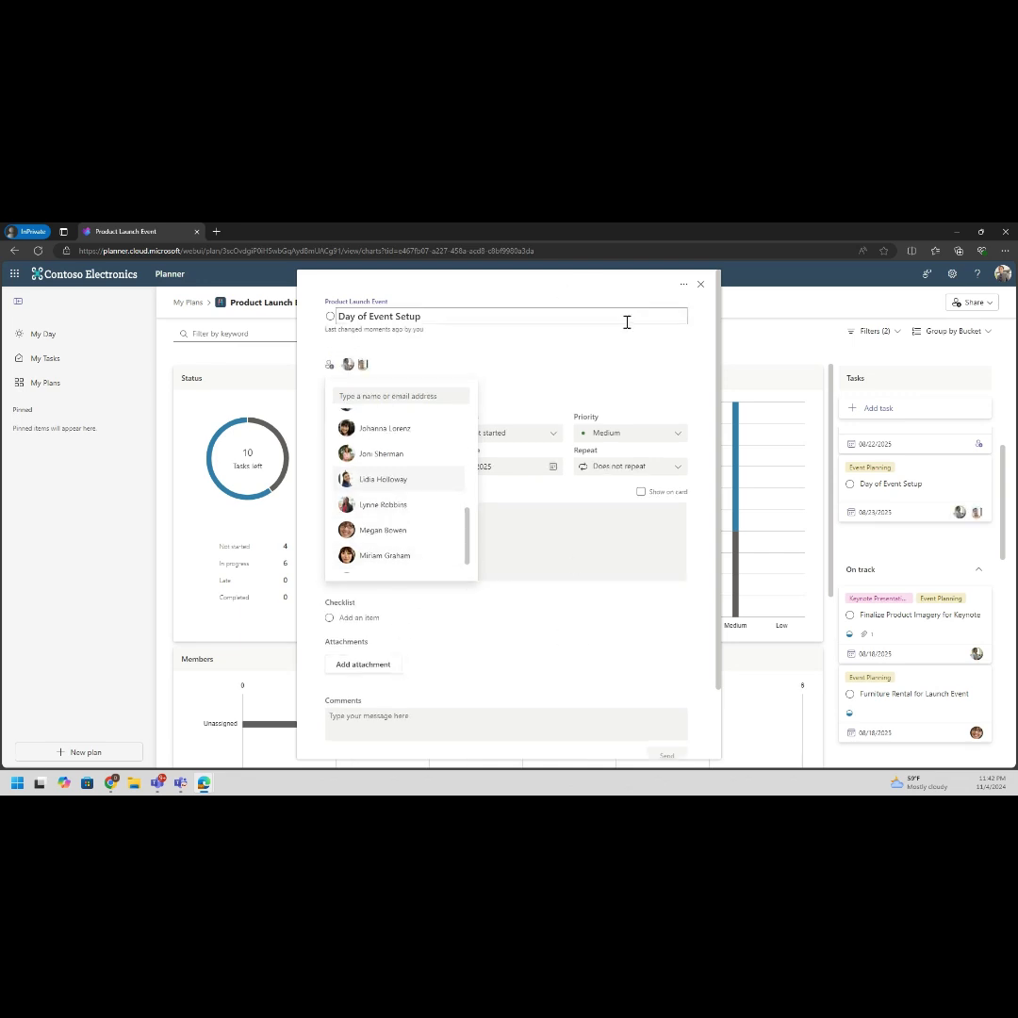
click(701, 283)
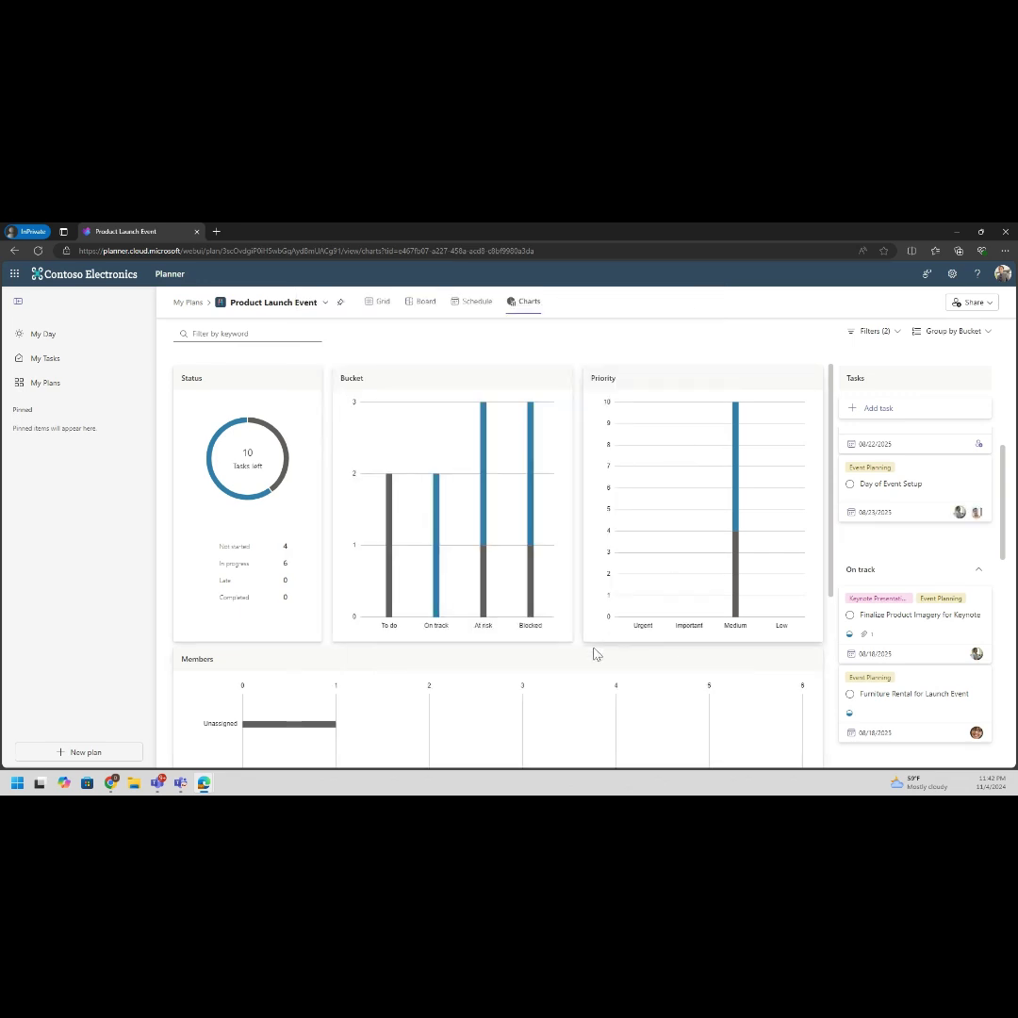
scroll(493, 664, down, 3)
mouse_move(732, 666)
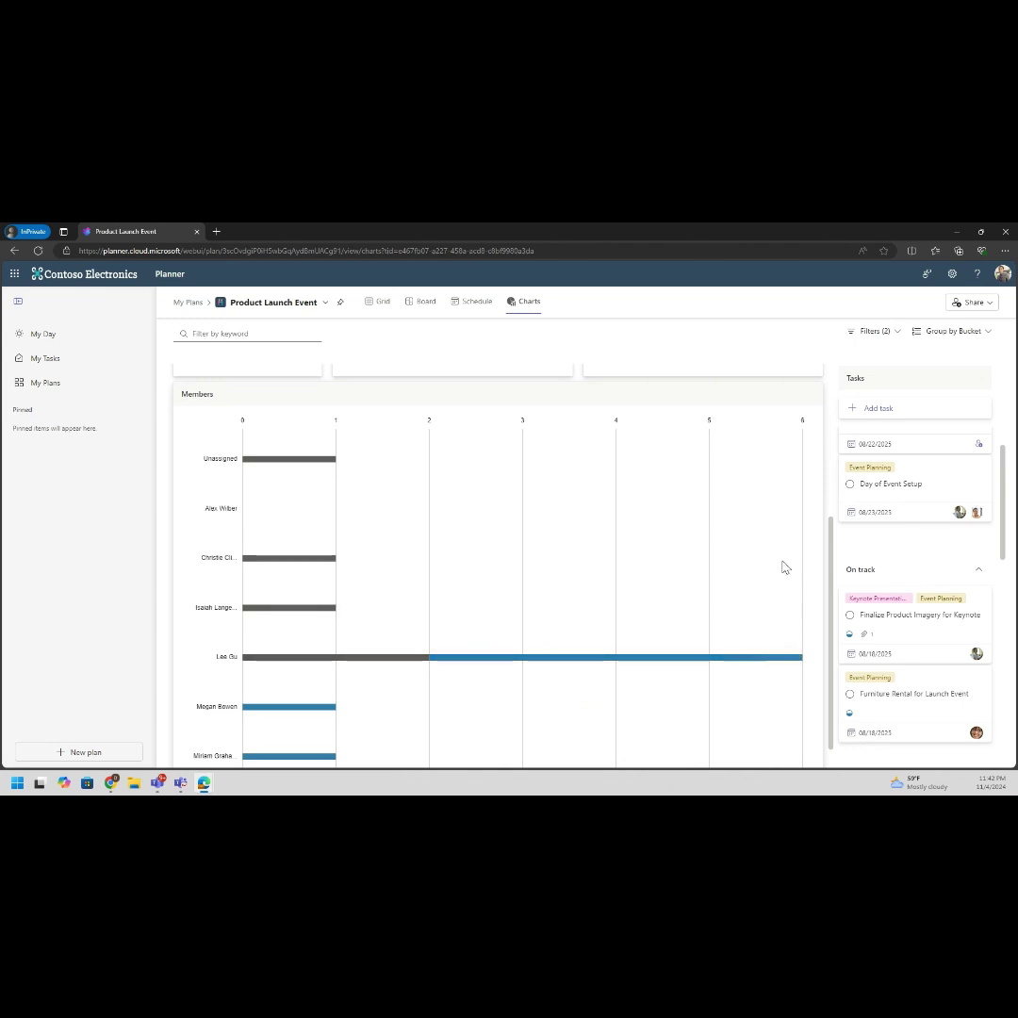
scroll(703, 698, up, 3)
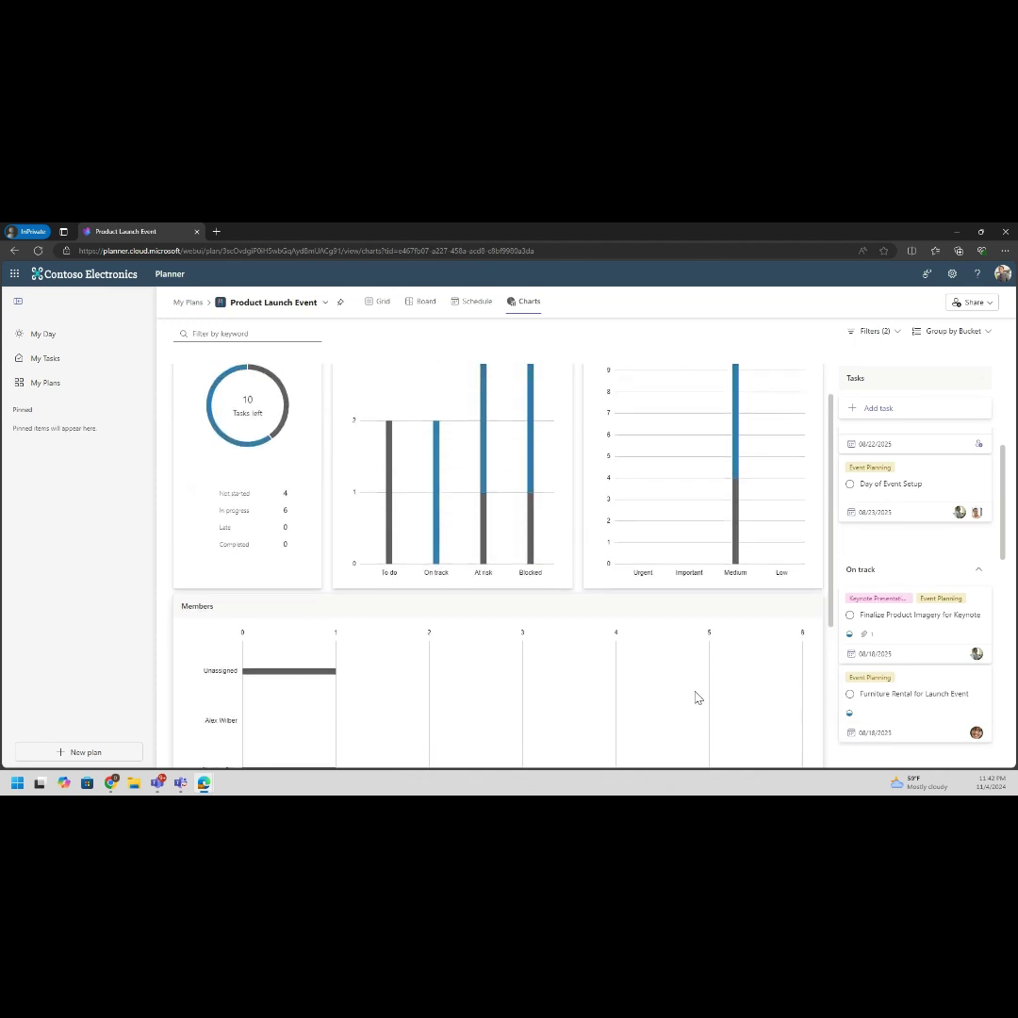
scroll(655, 637, down, 3)
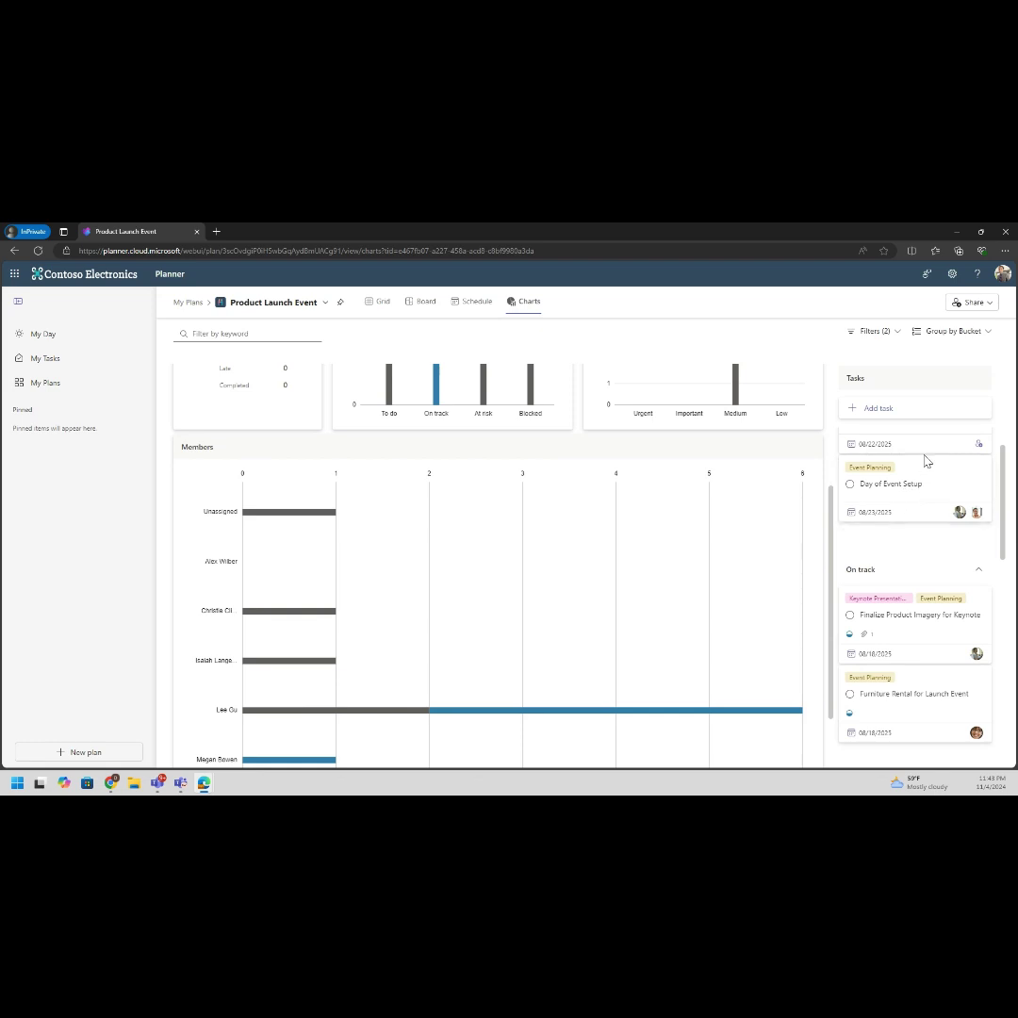
- Replace both Day of Event Setup assignees with a single teammate and return to the charts
click(938, 478)
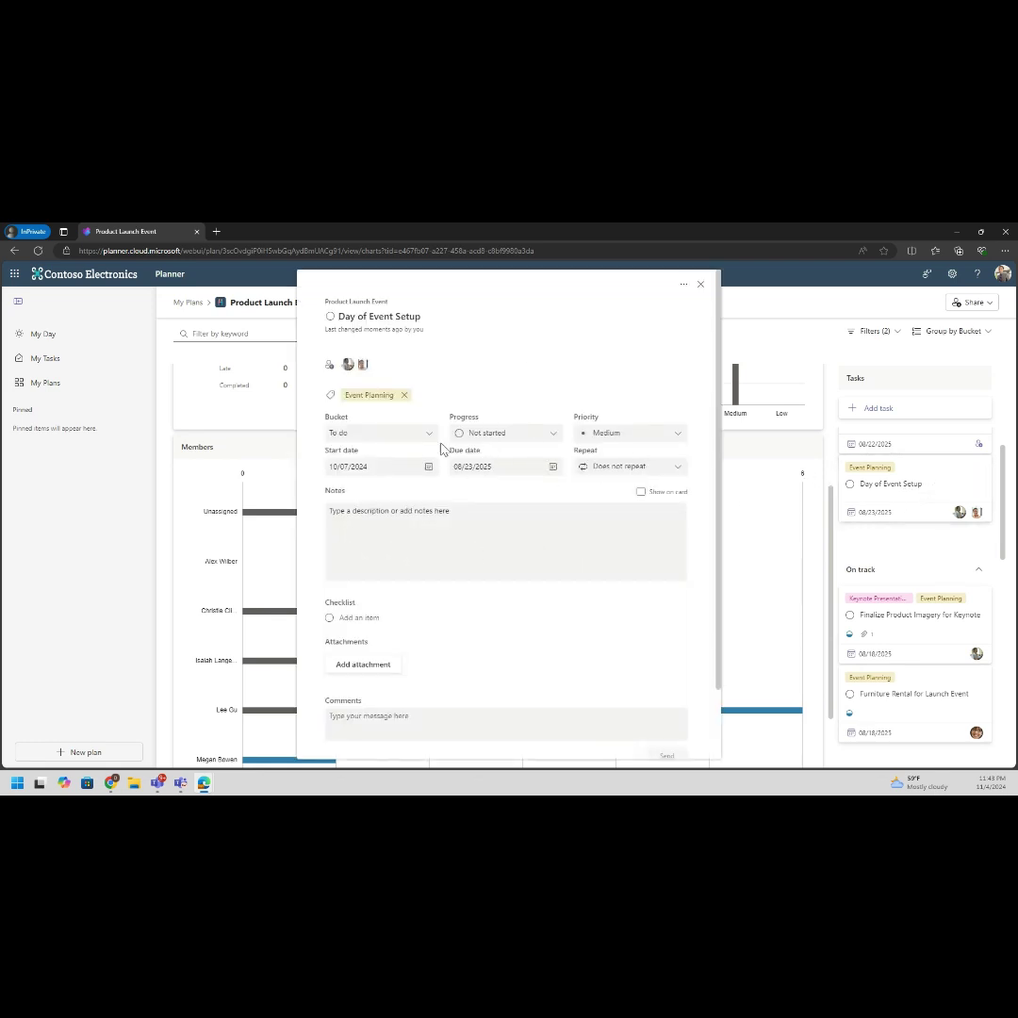
click(375, 368)
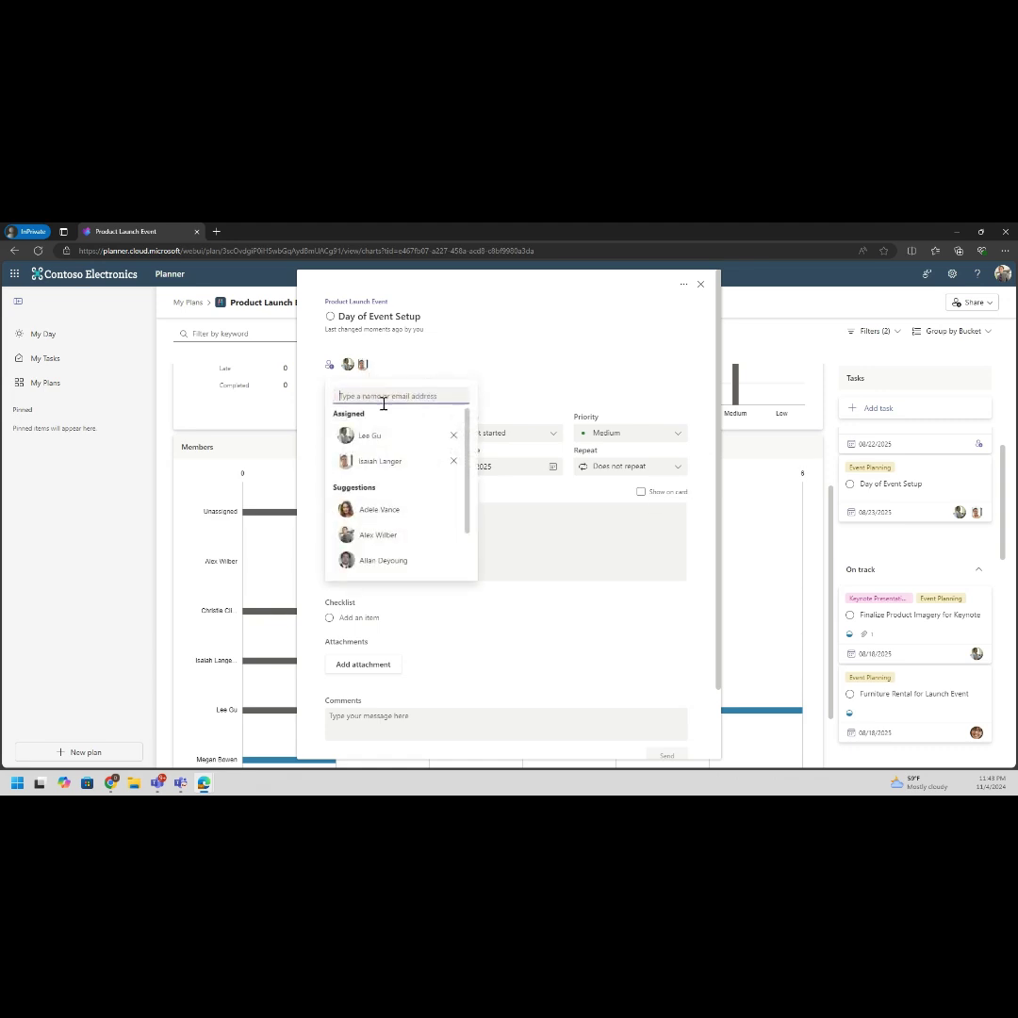
click(454, 463)
click(453, 436)
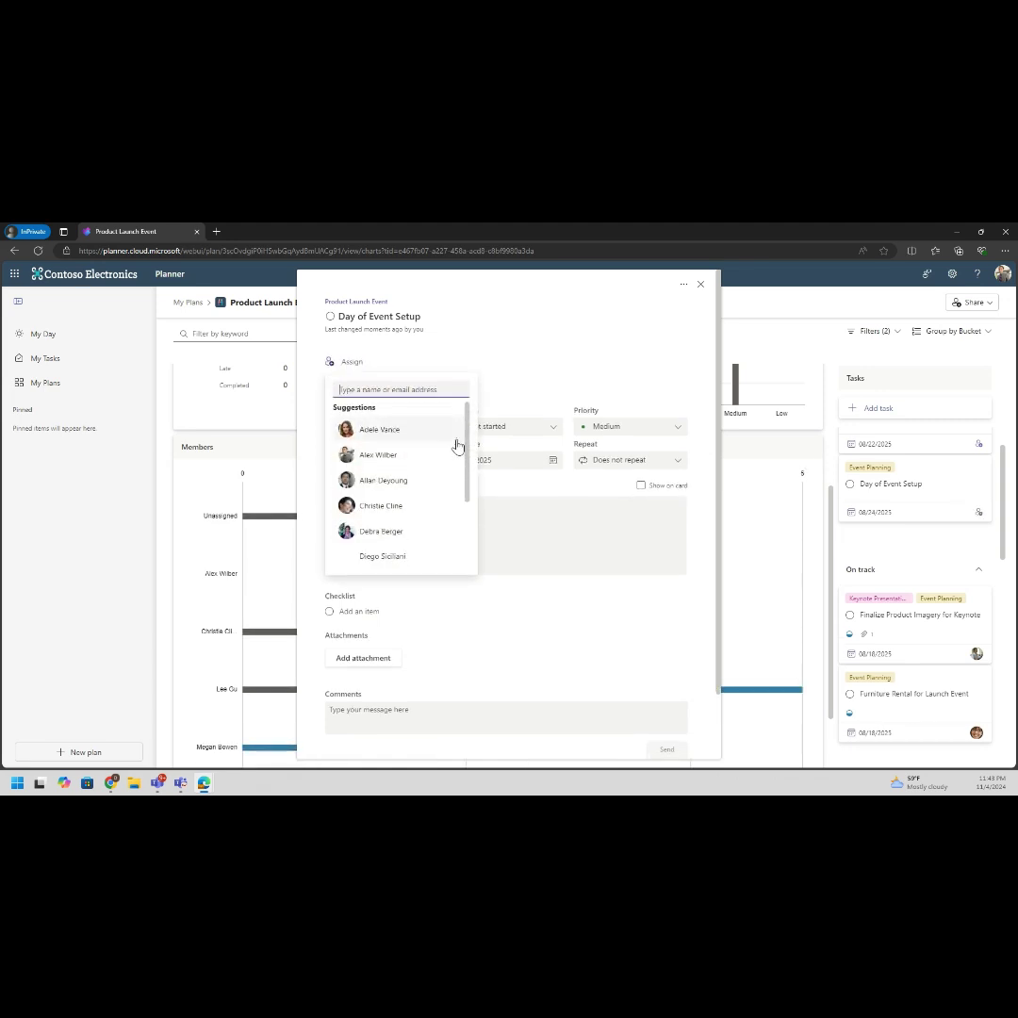
click(396, 456)
click(611, 365)
scroll(491, 566, down, 2)
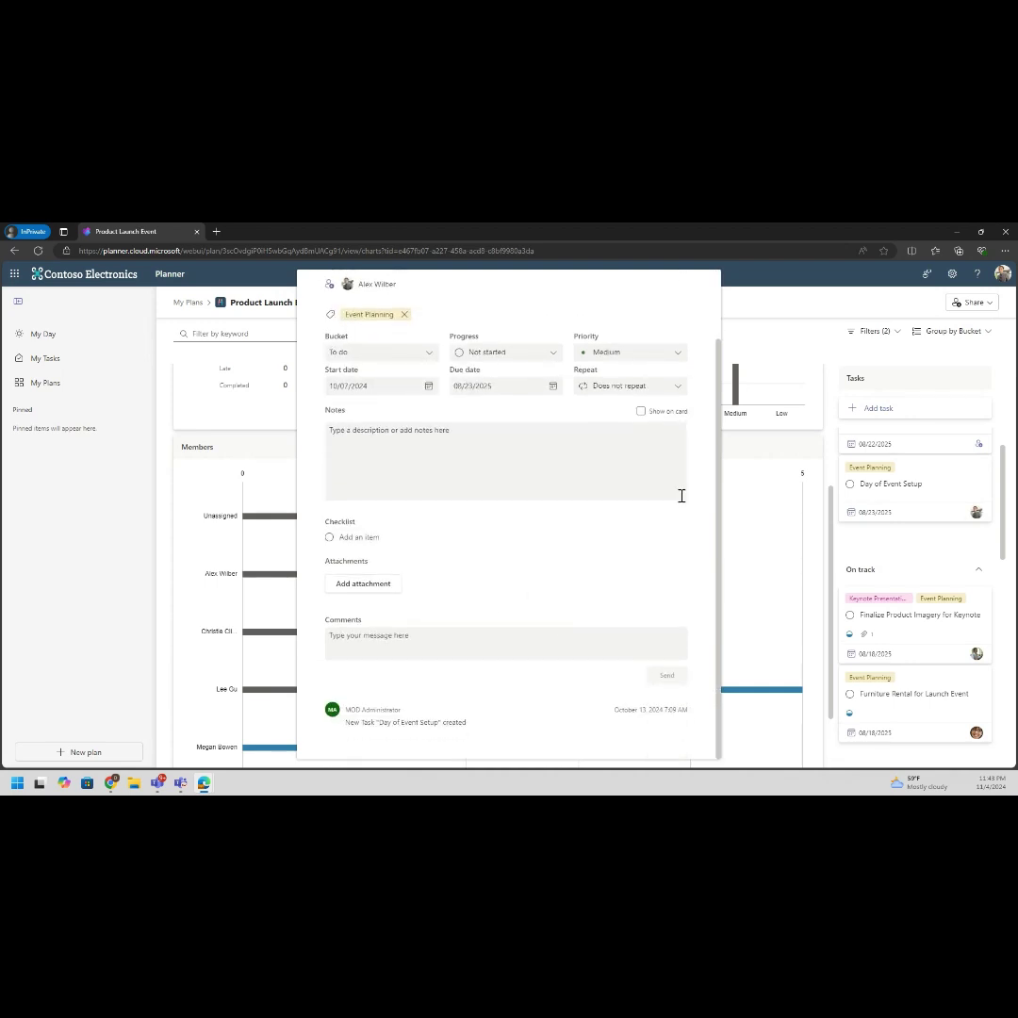
click(834, 307)
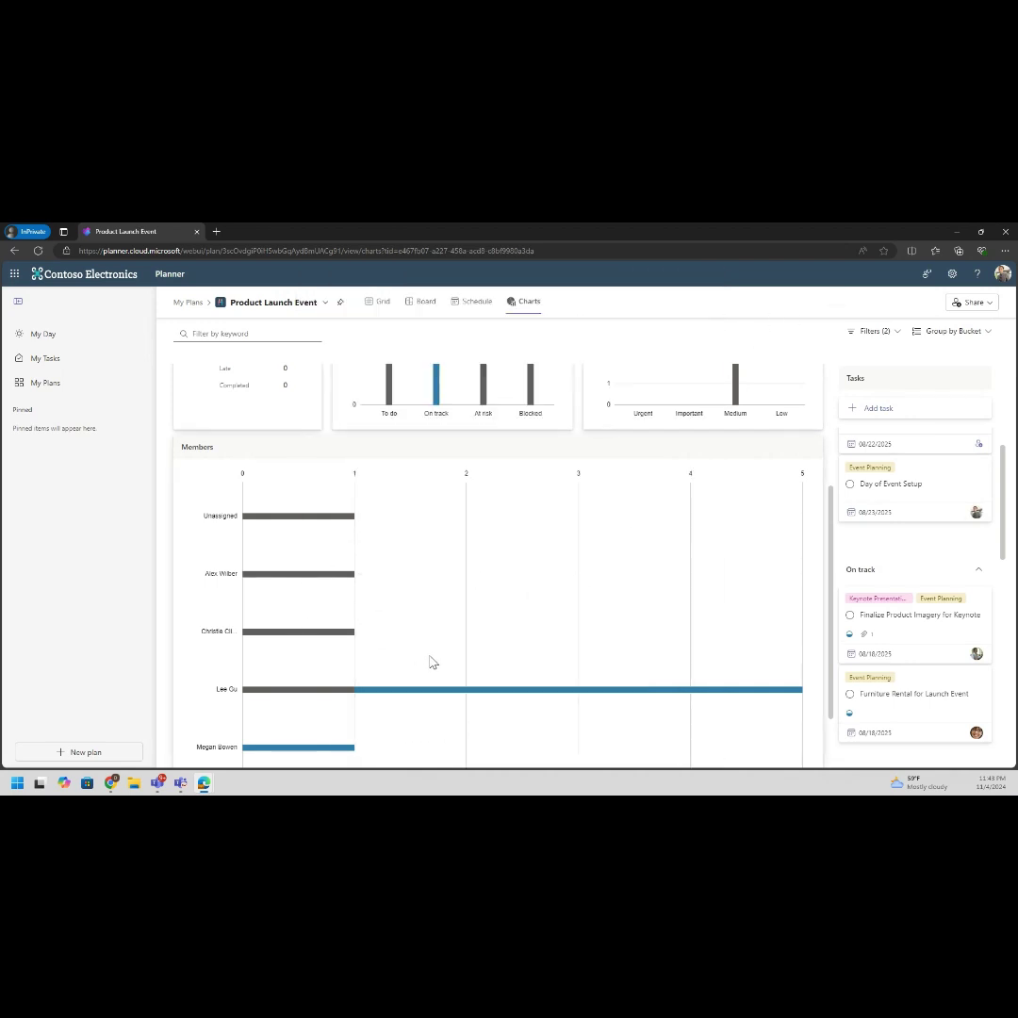
scroll(435, 667, down, 2)
scroll(432, 664, up, 6)
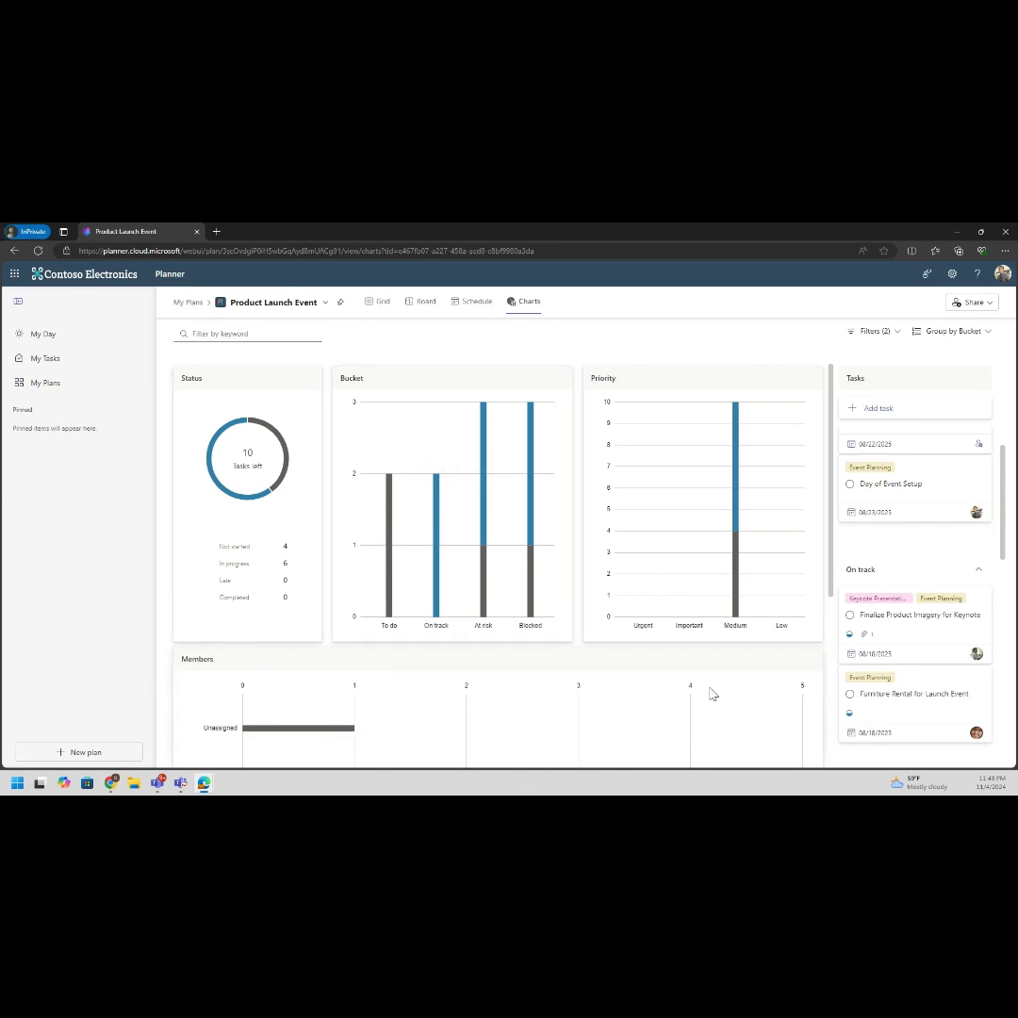
- Start a new plan and browse the full Templates list
click(92, 754)
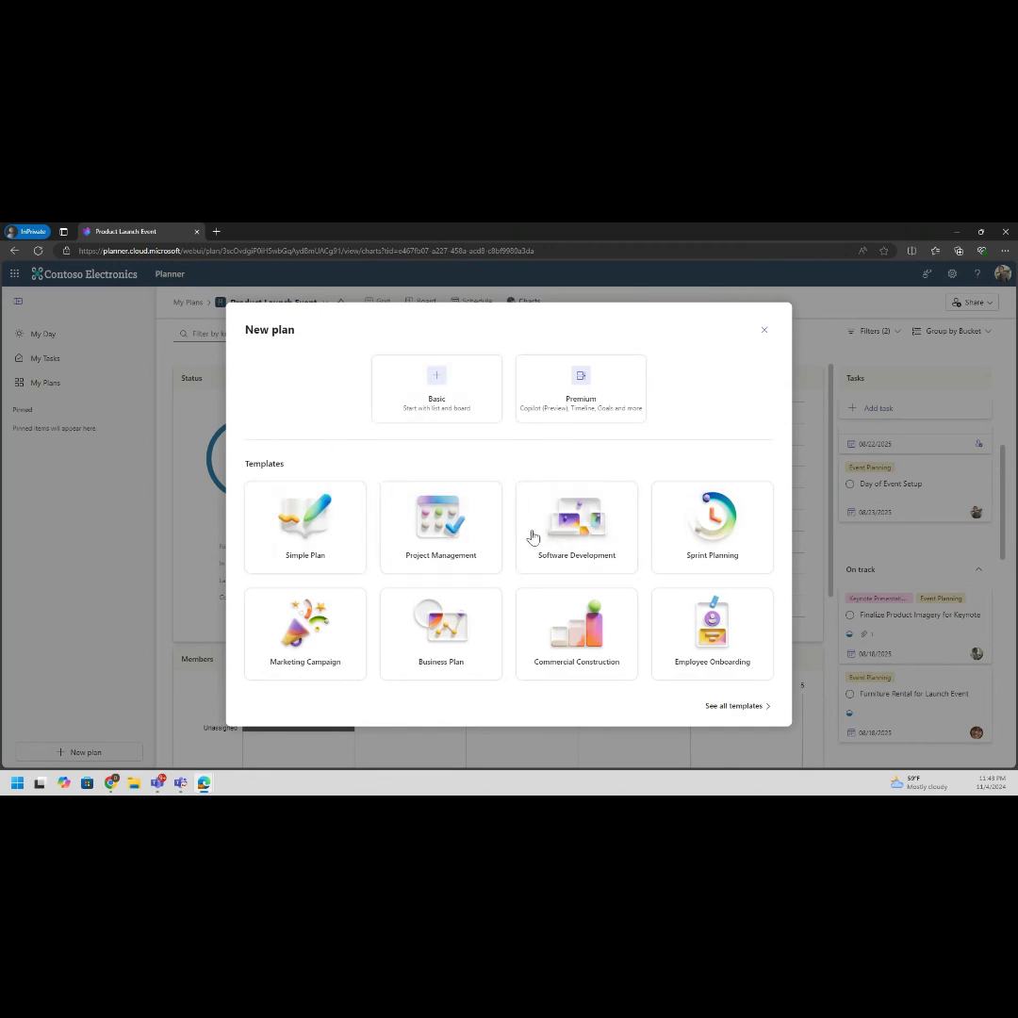
click(756, 712)
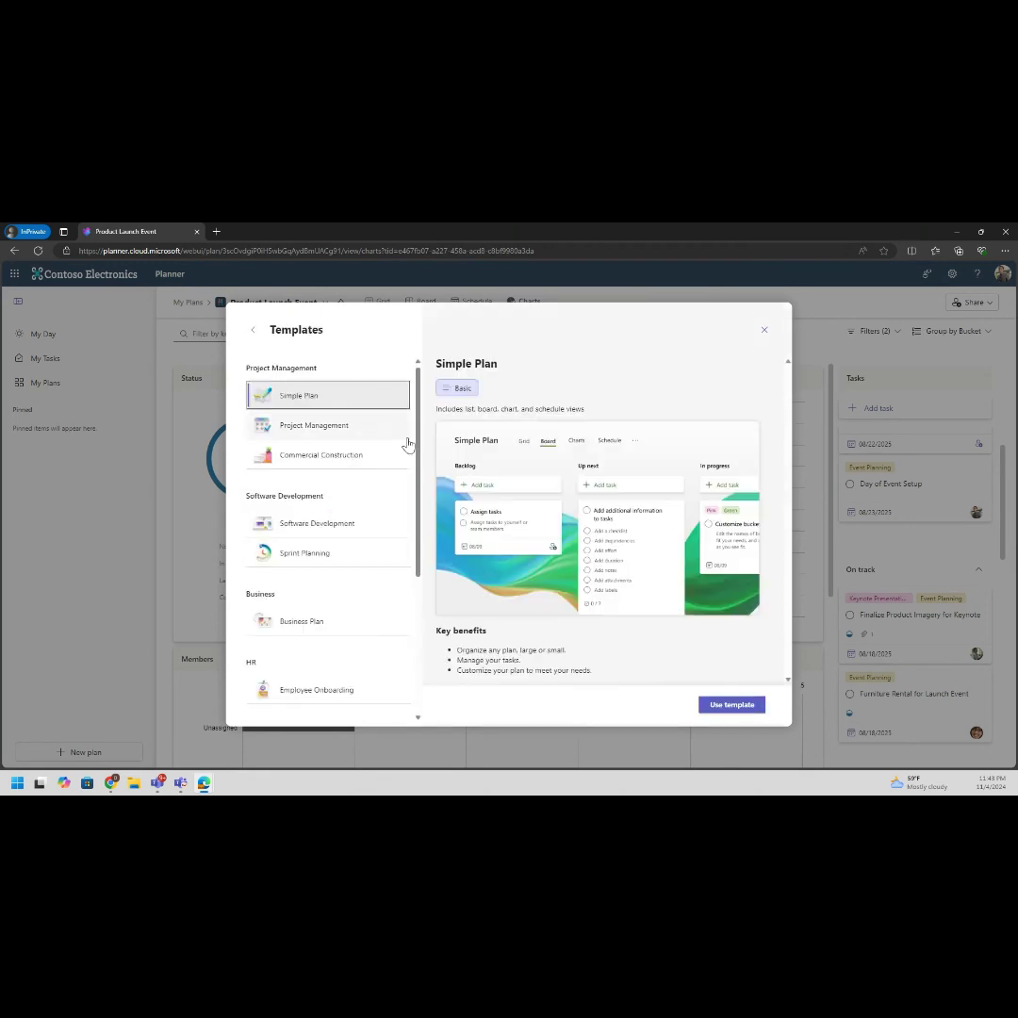
scroll(325, 472, down, 1)
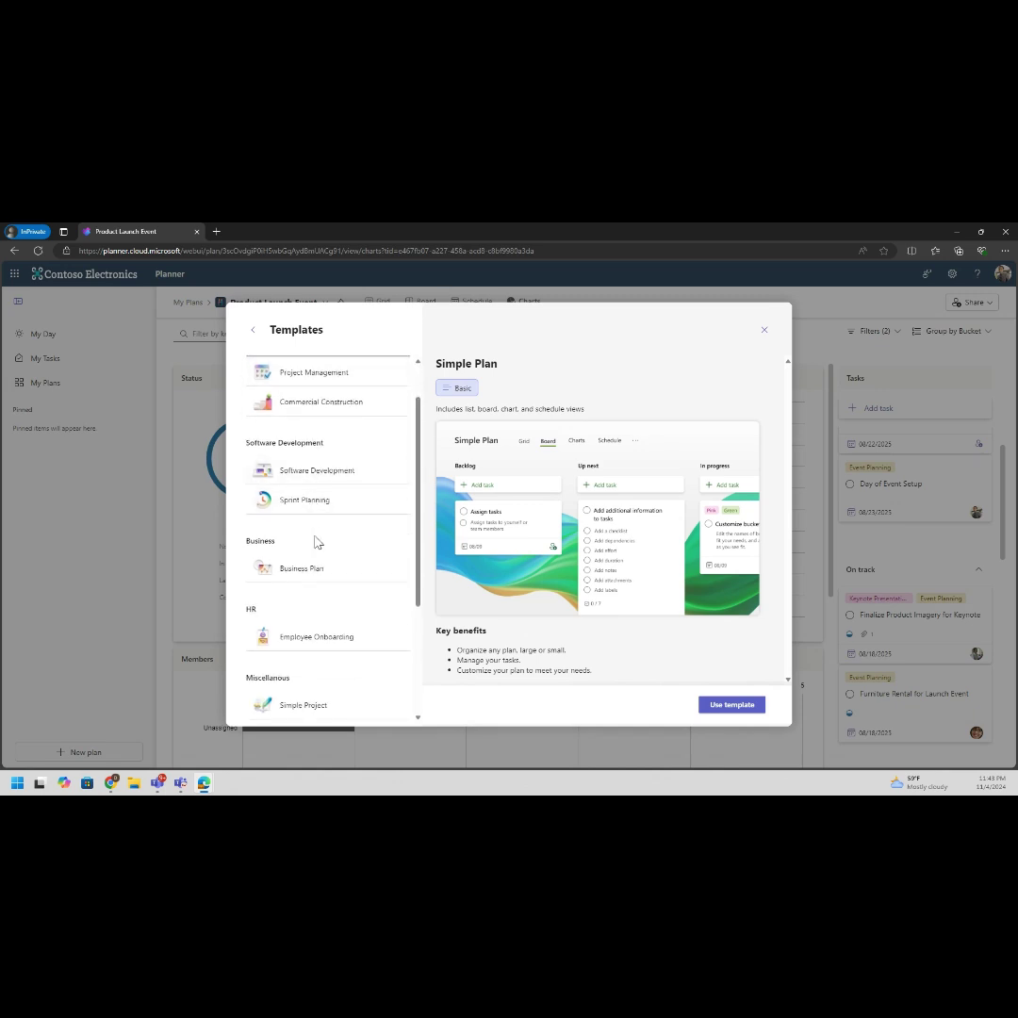
scroll(318, 528, down, 1)
scroll(376, 594, down, 2)
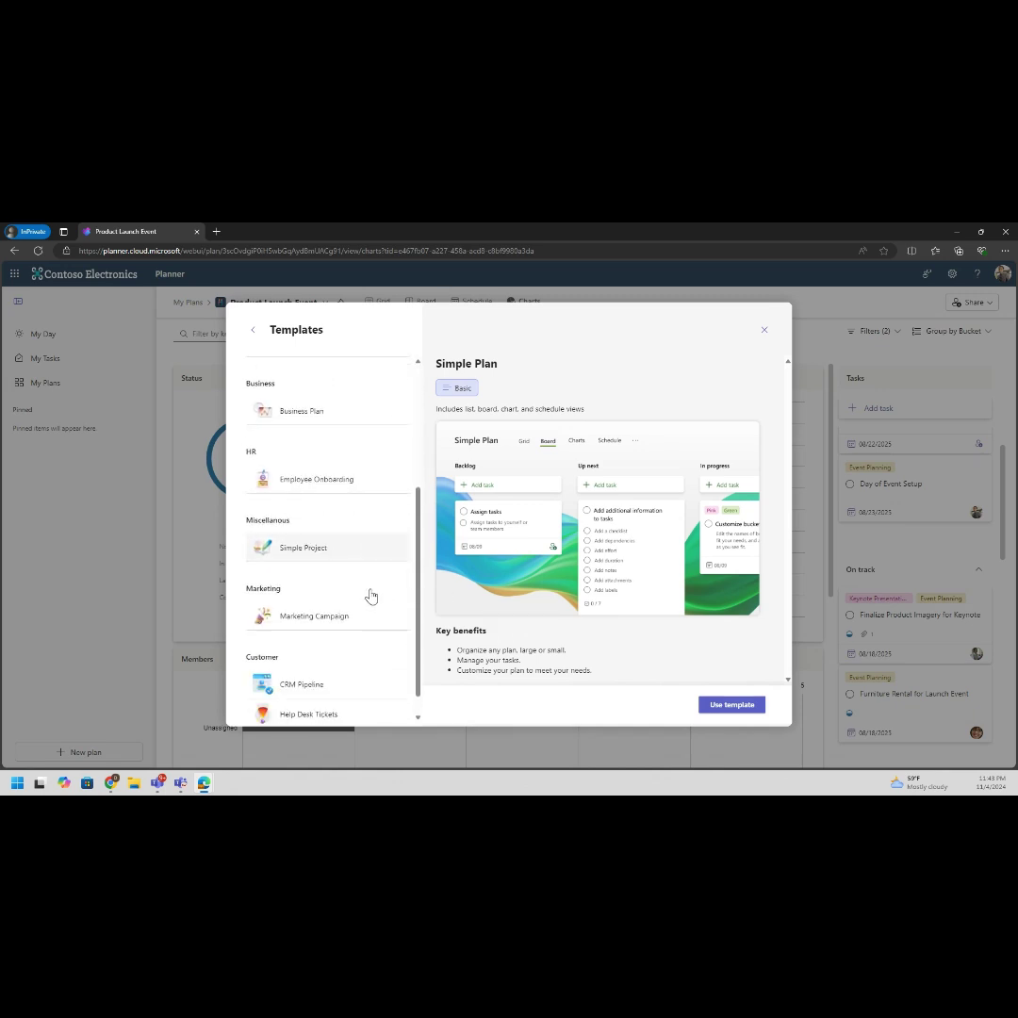
scroll(307, 585, down, 1)
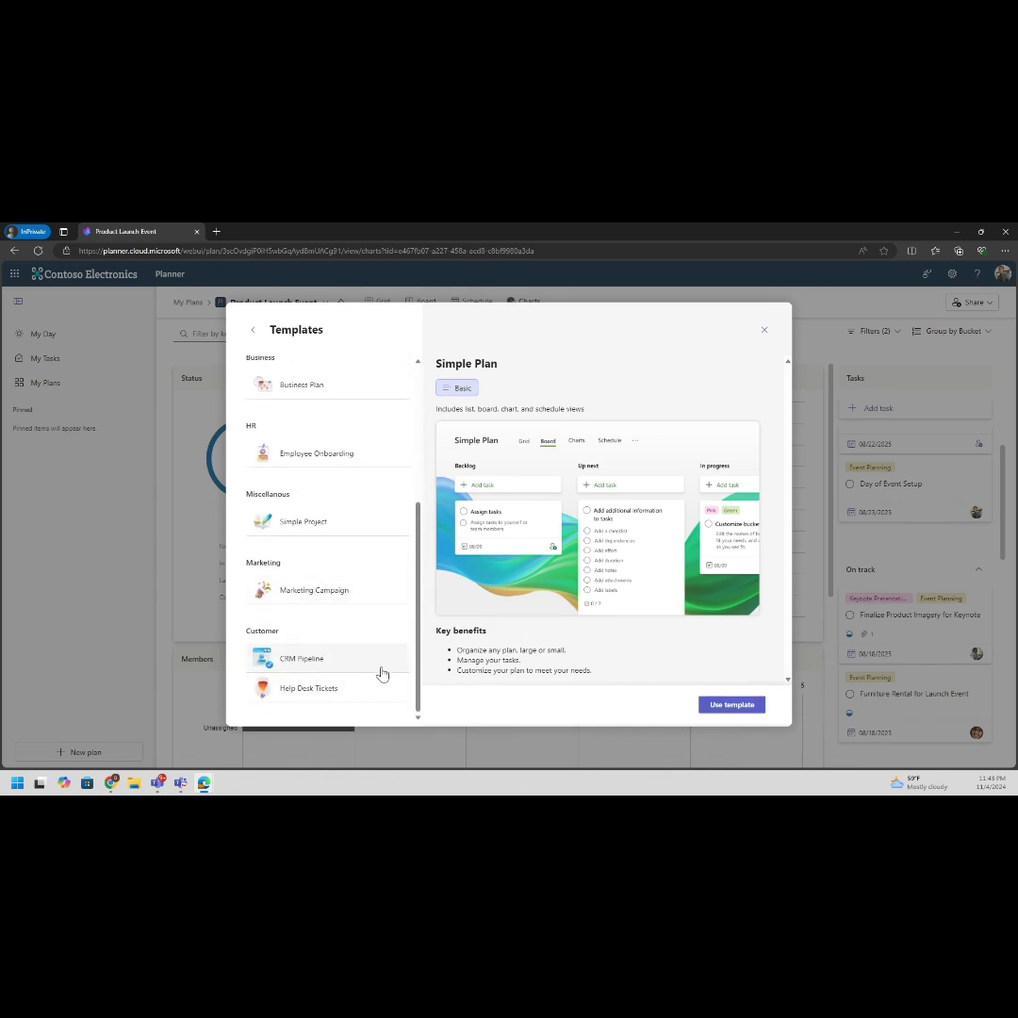
scroll(363, 666, up, 2)
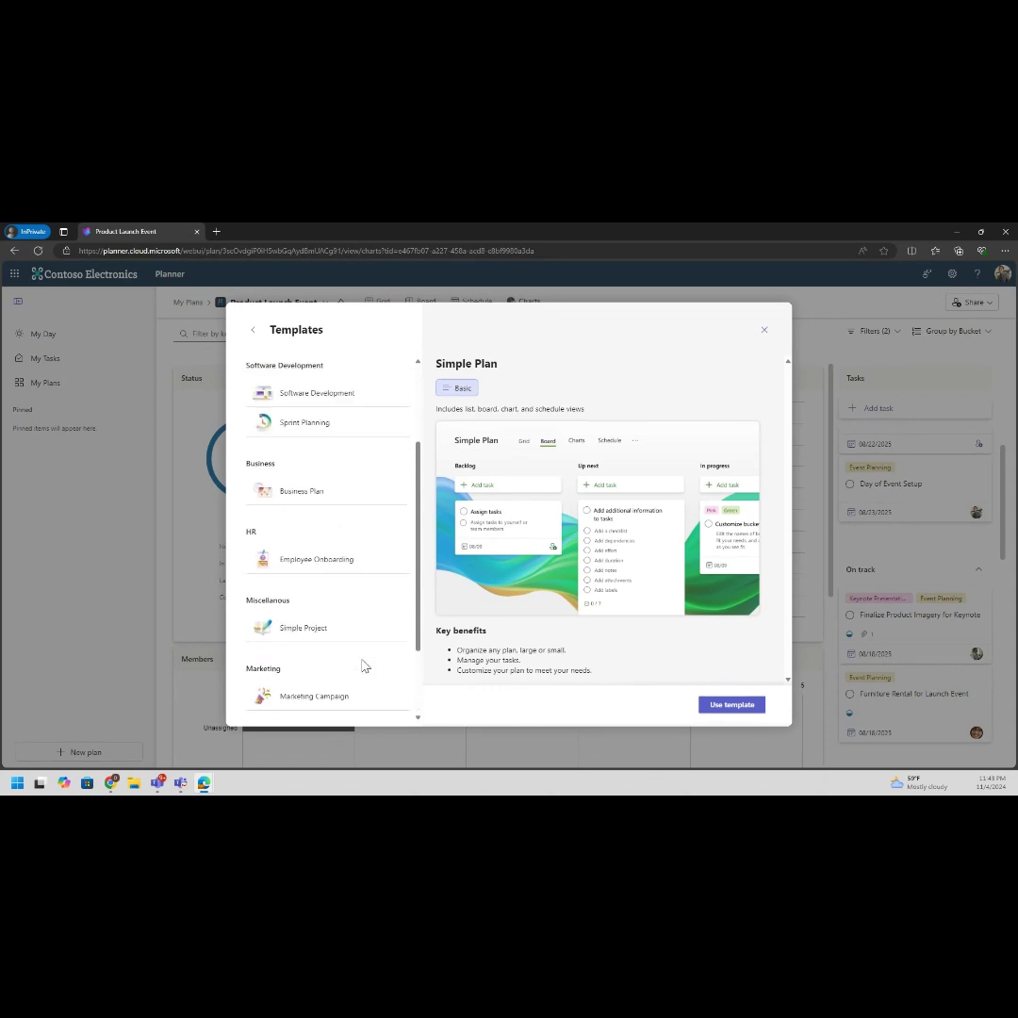
scroll(359, 670, up, 3)
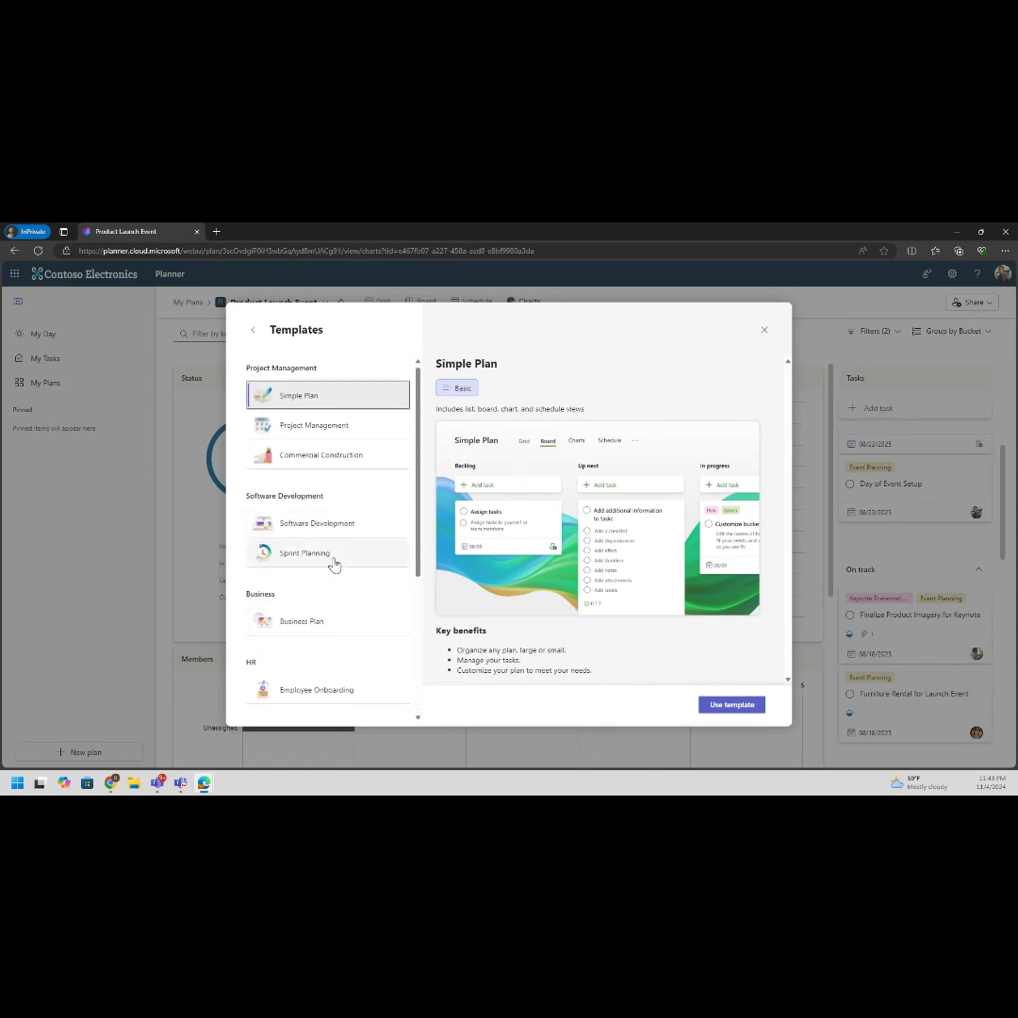
scroll(332, 584, down, 1)
scroll(288, 608, up, 1)
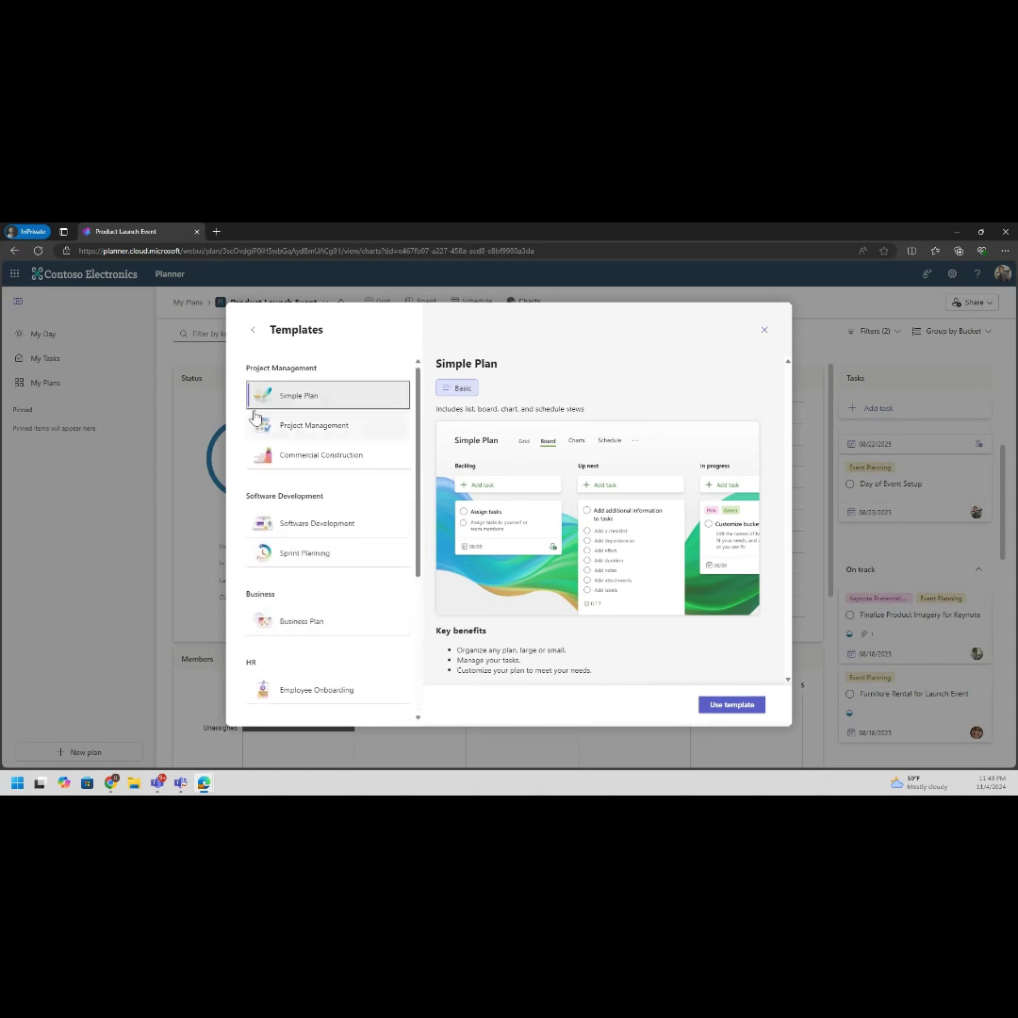
- Preview the Project Management template, then return to the Simple Plan preview
click(309, 393)
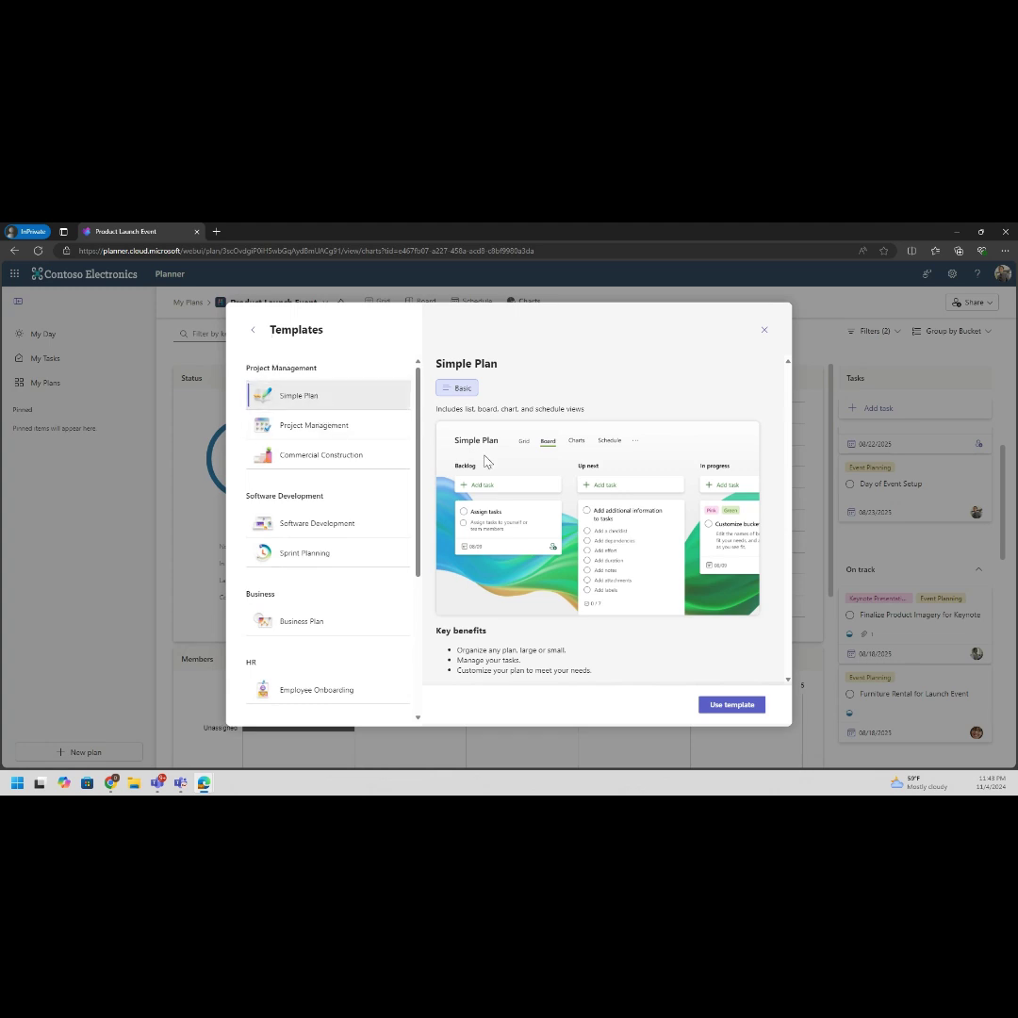
key(Down)
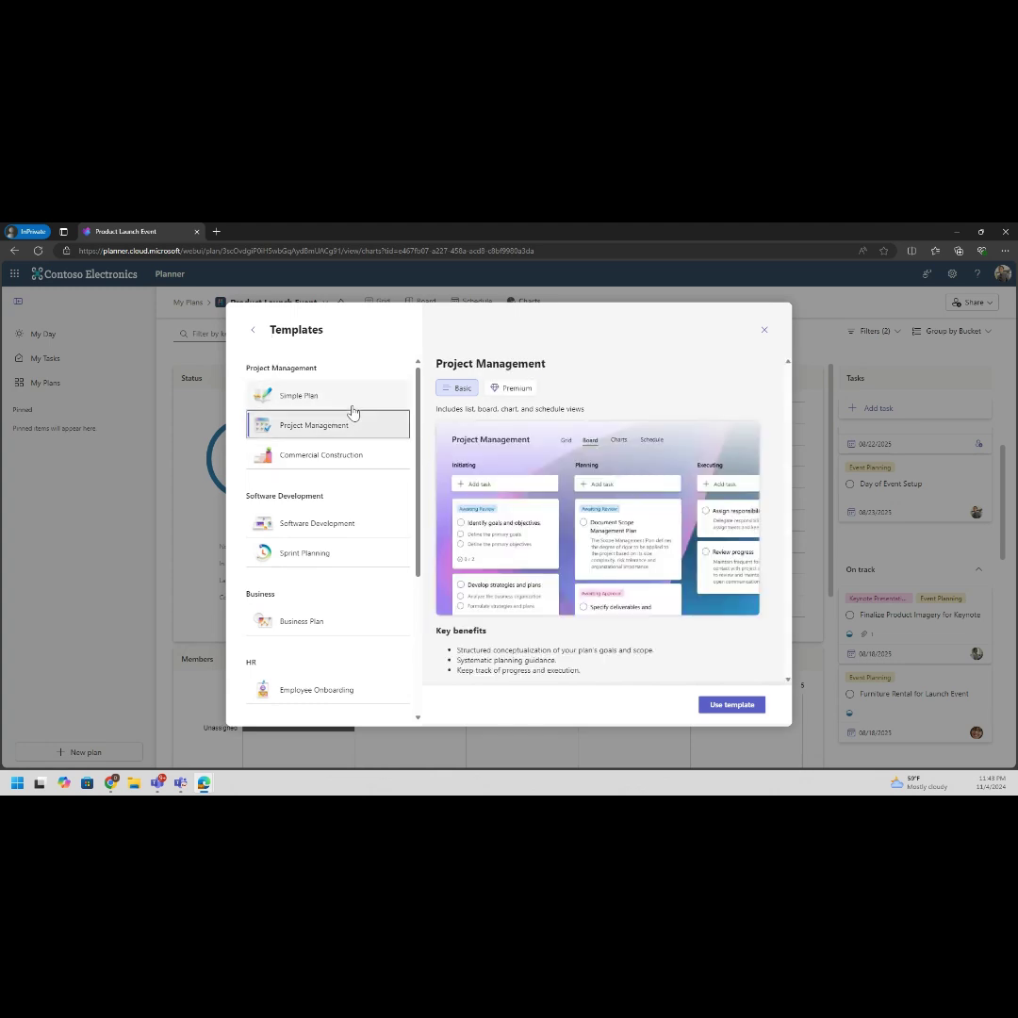
key(Up)
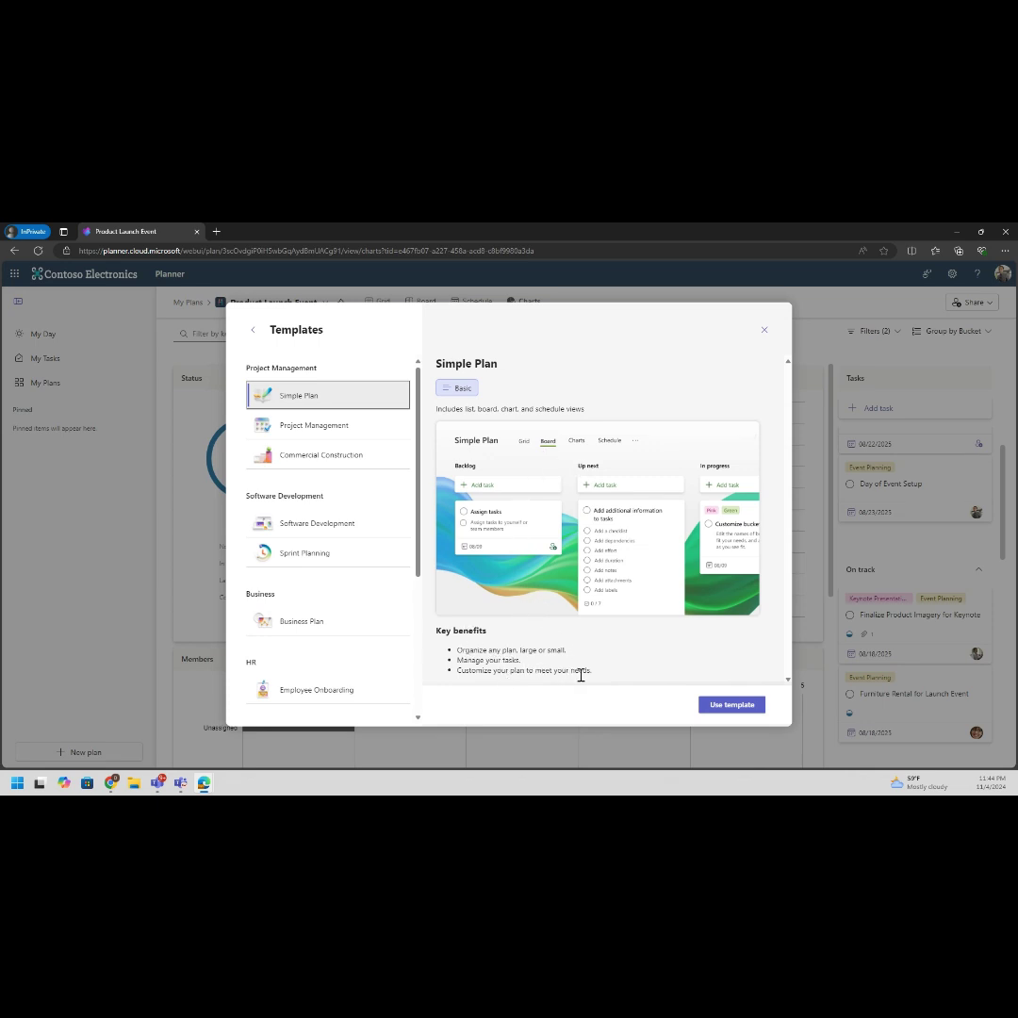
scroll(325, 608, down, 5)
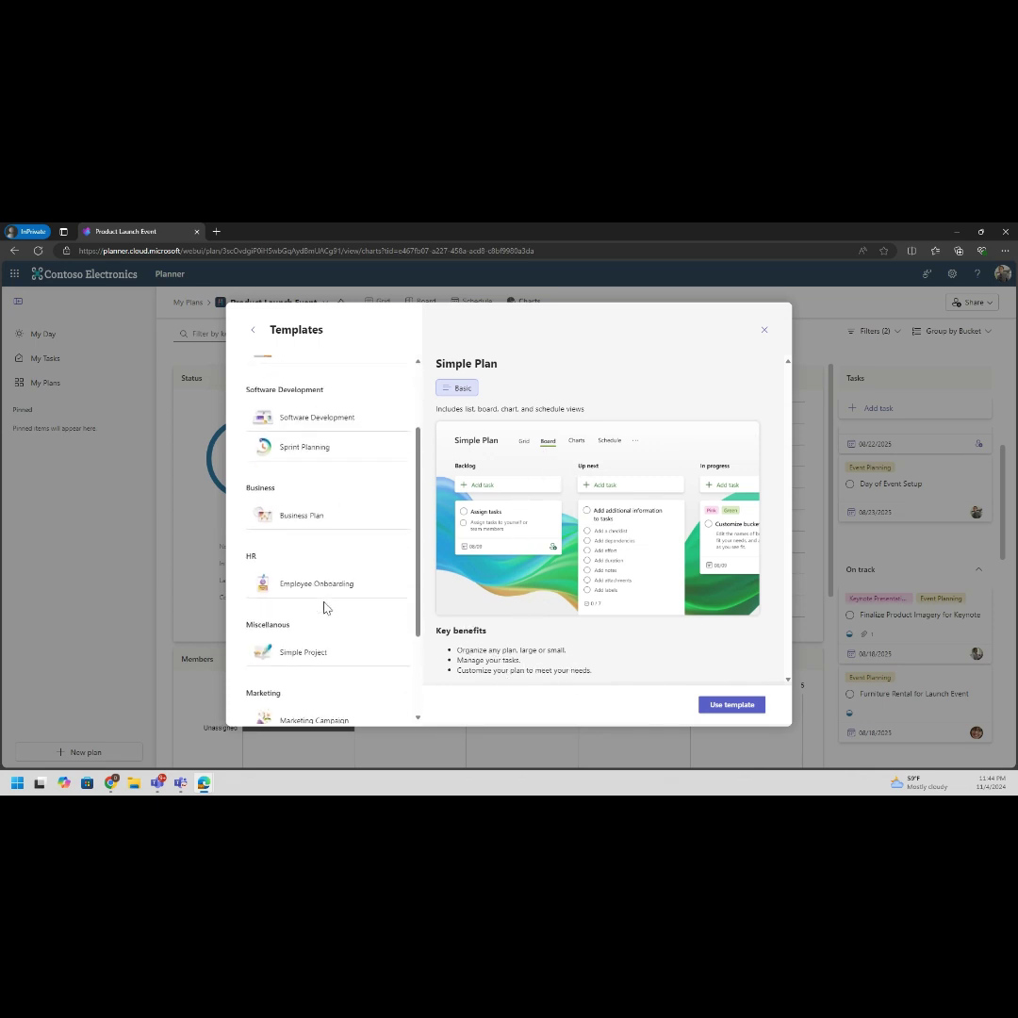
- Compare the Simple Project and CRM Pipeline templates, then preview Employee Onboarding under HR
click(335, 535)
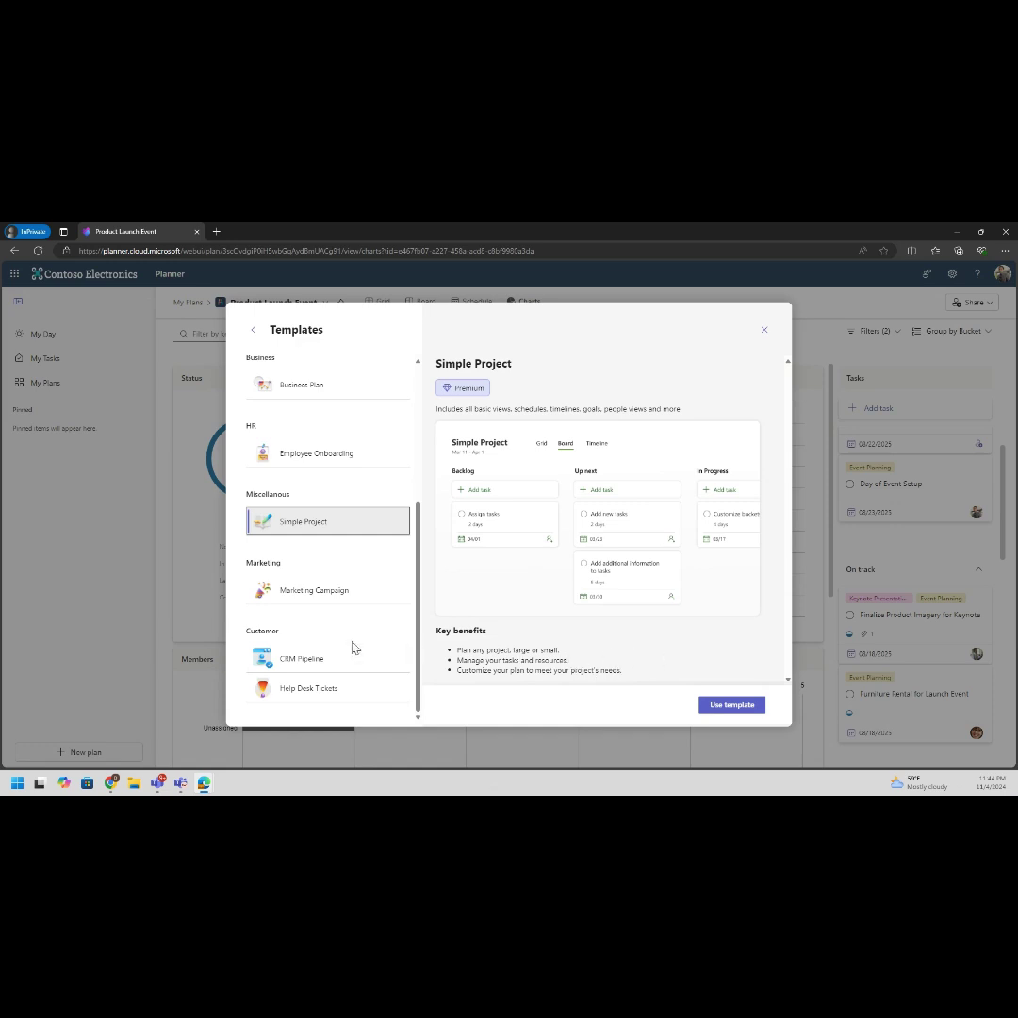
click(323, 657)
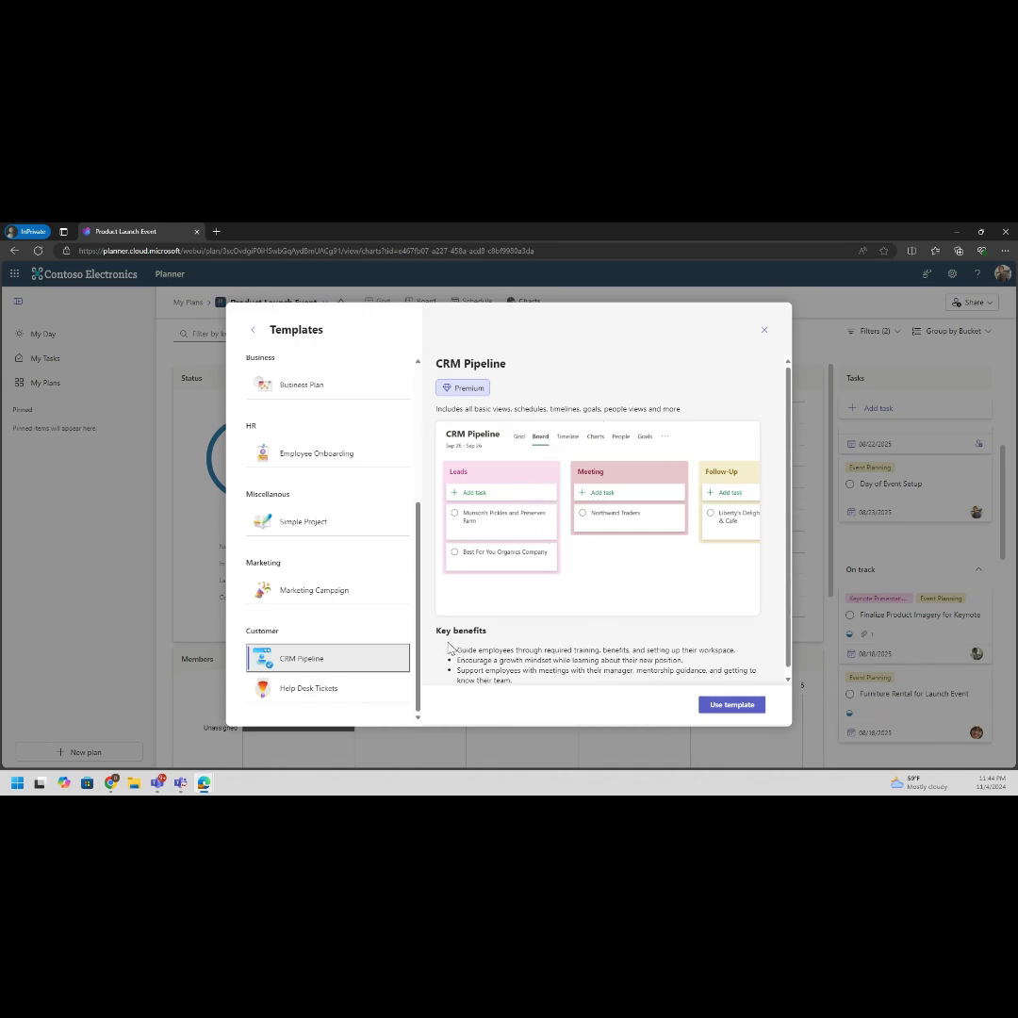
scroll(533, 665, down, 1)
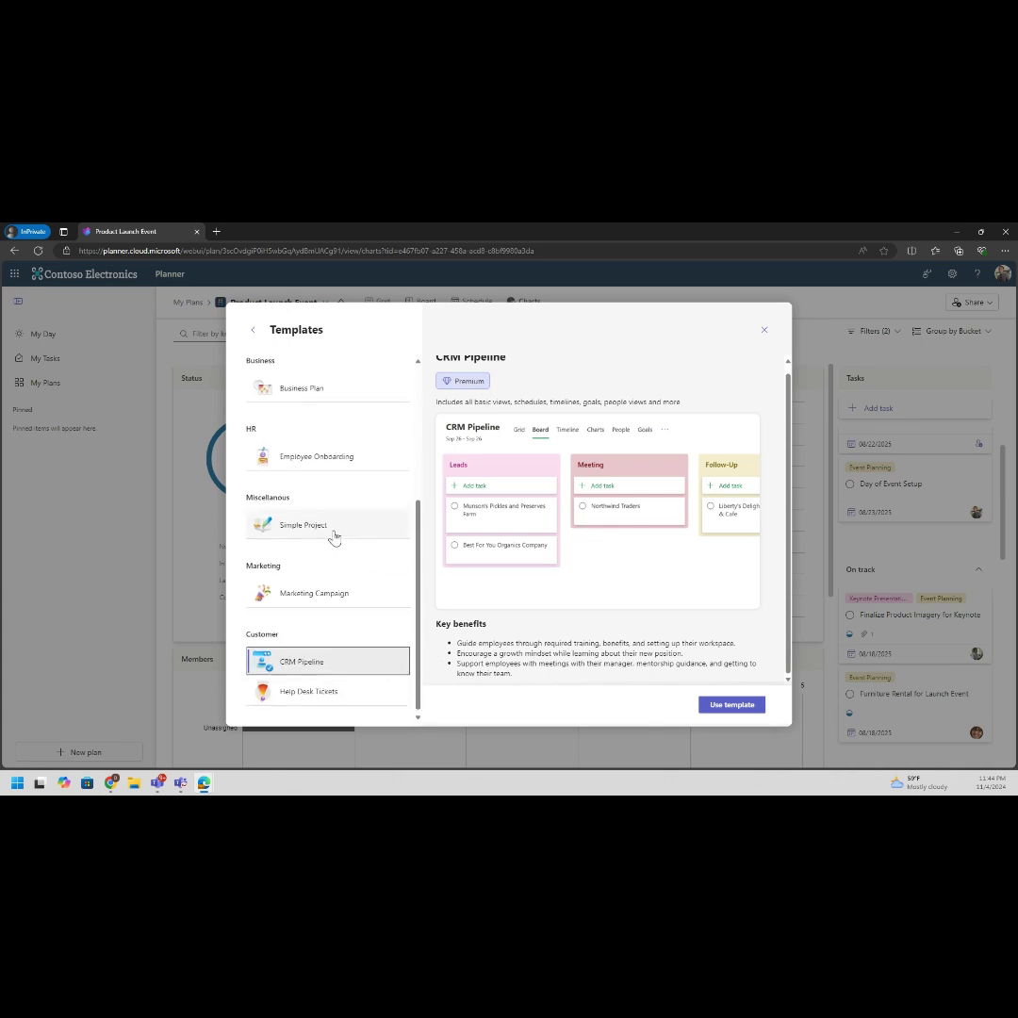
scroll(330, 533, up, 2)
click(314, 557)
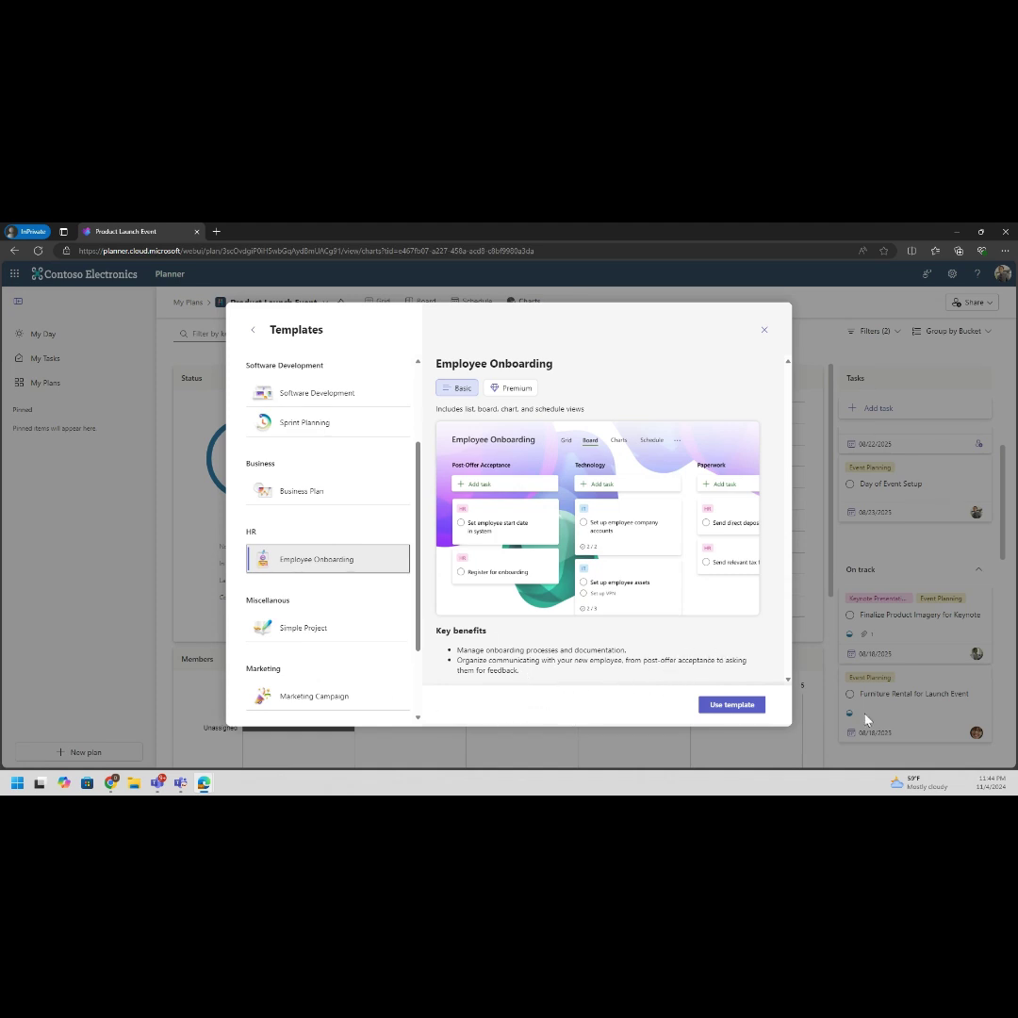
- Use the Employee Onboarding template, name the plan 'Sales Engineering Onboarding', and pin it
click(762, 704)
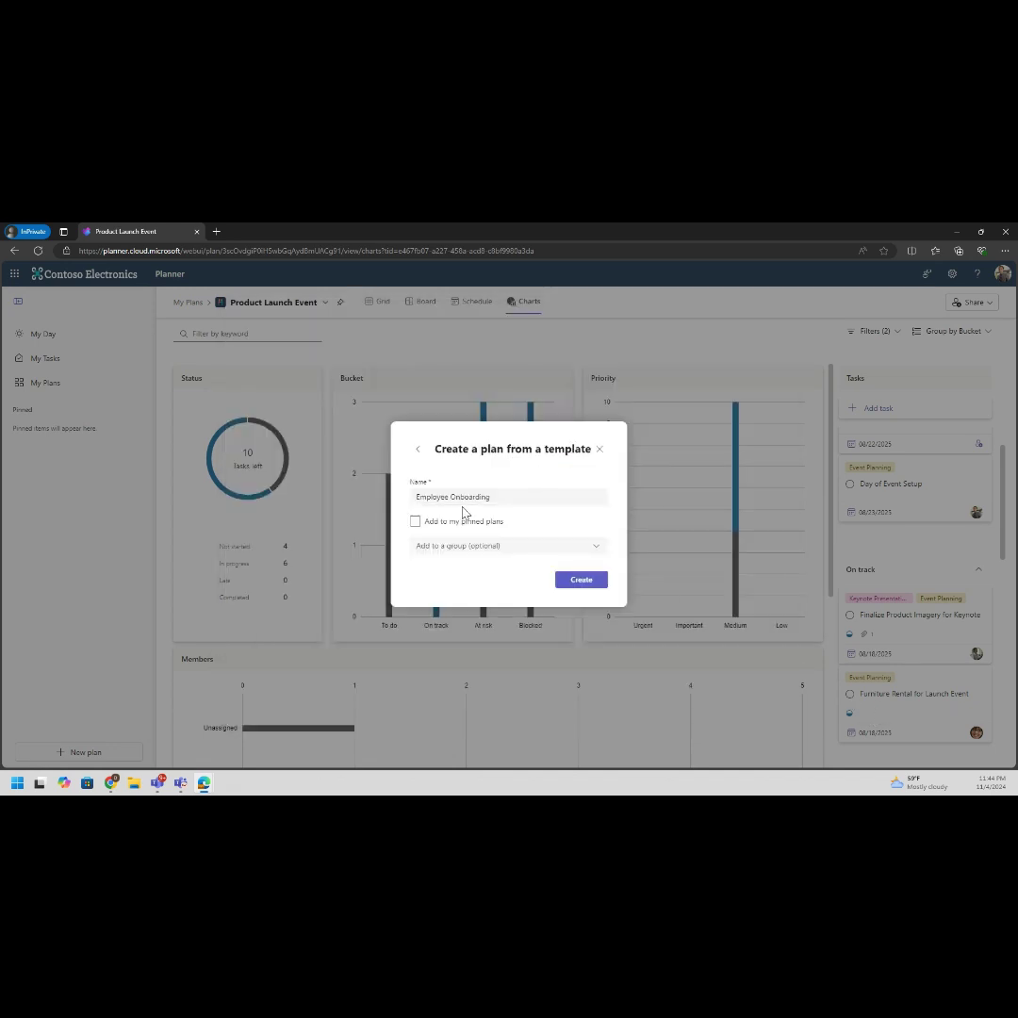
drag(511, 495, 332, 507)
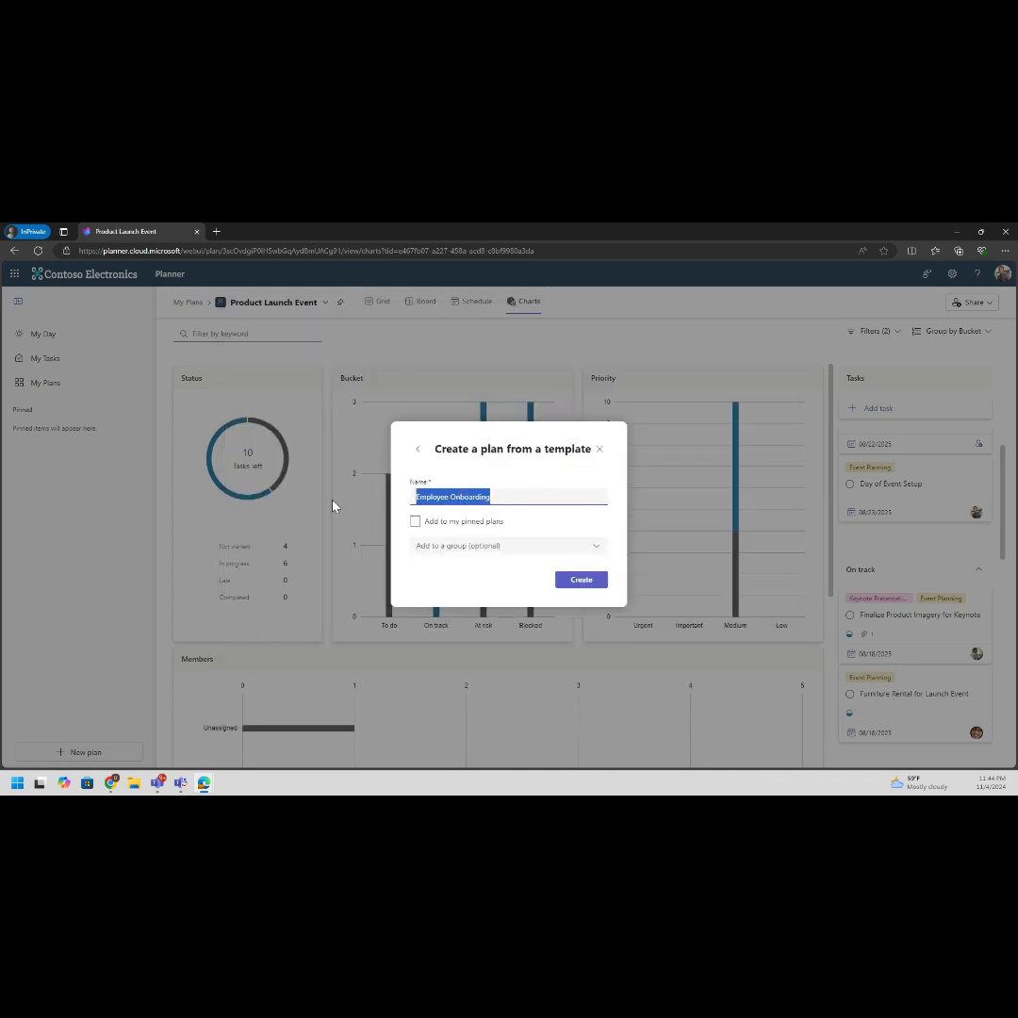
text(Sales )
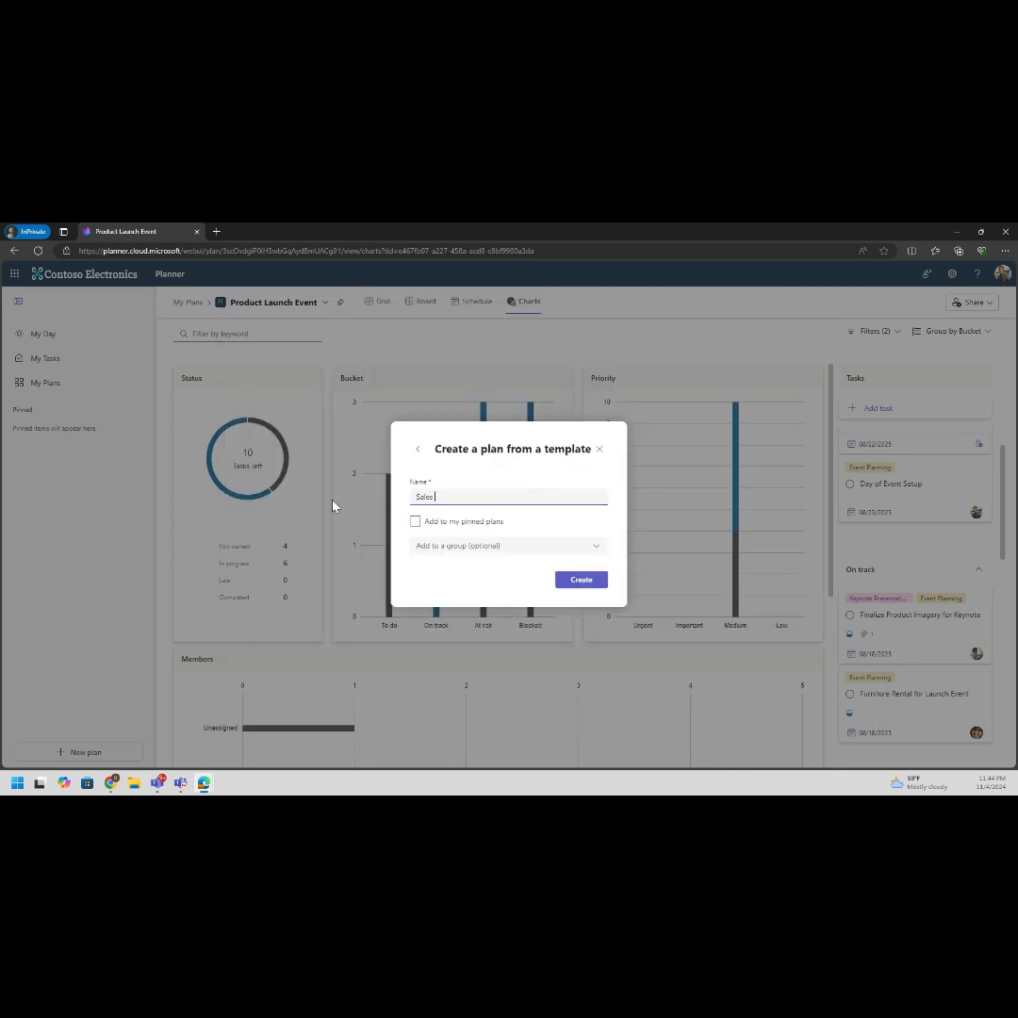
text(Engineering Onboarding)
click(453, 521)
- Create the plan without assigning it to any group
click(481, 546)
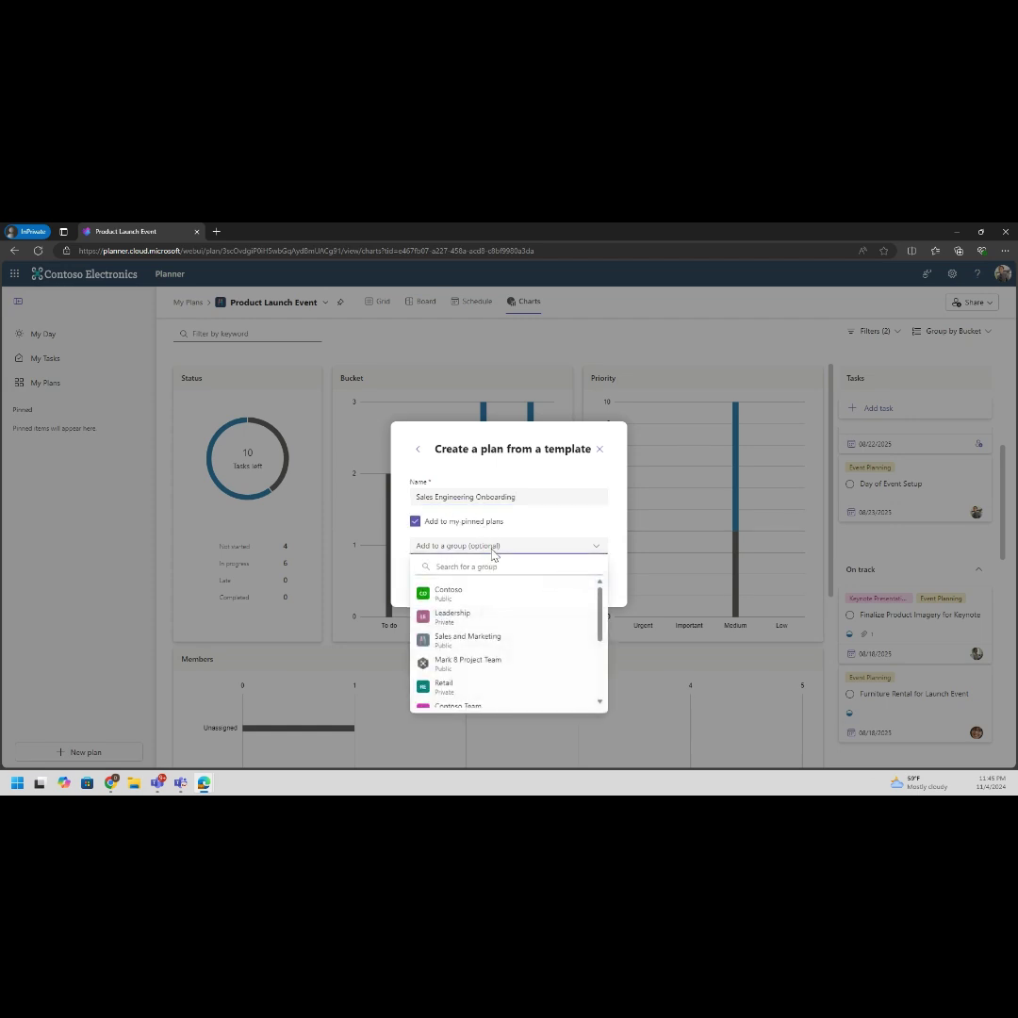
scroll(490, 671, down, 2)
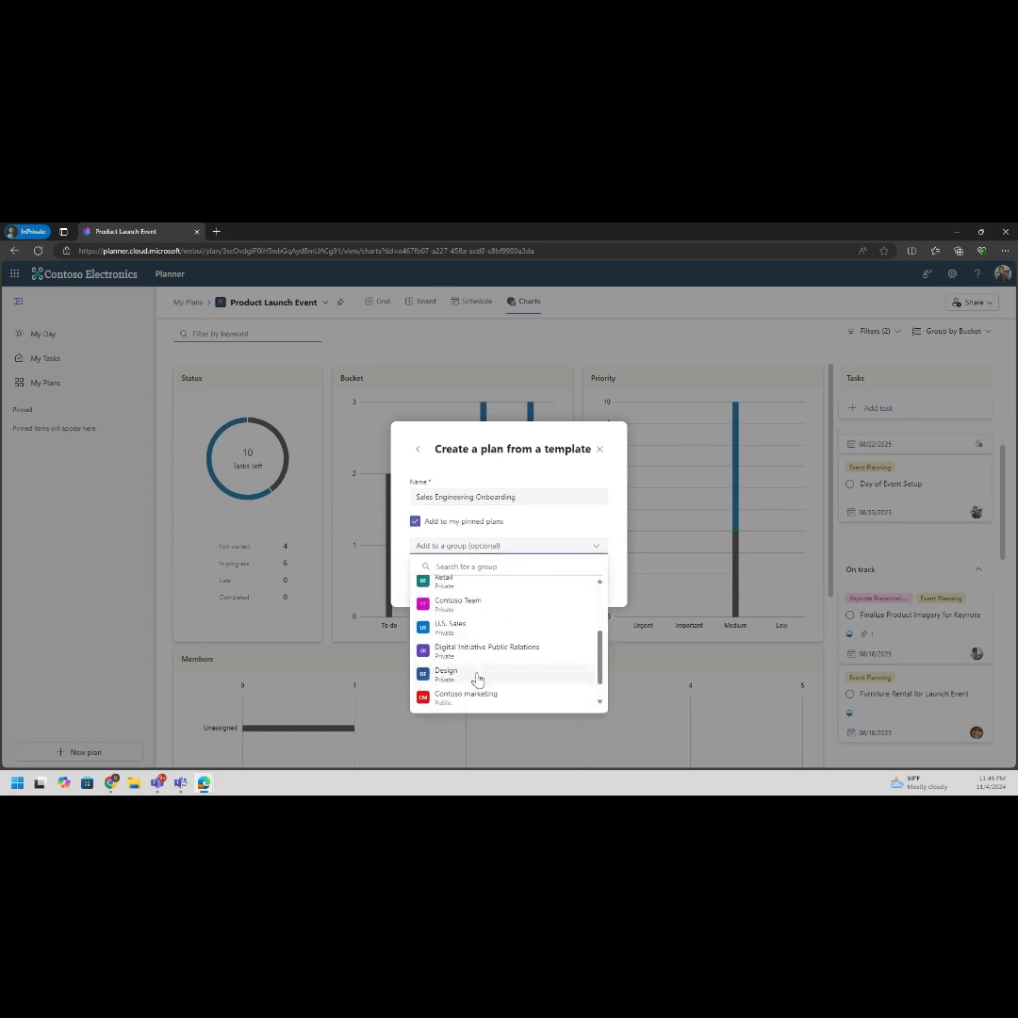
scroll(479, 665, up, 2)
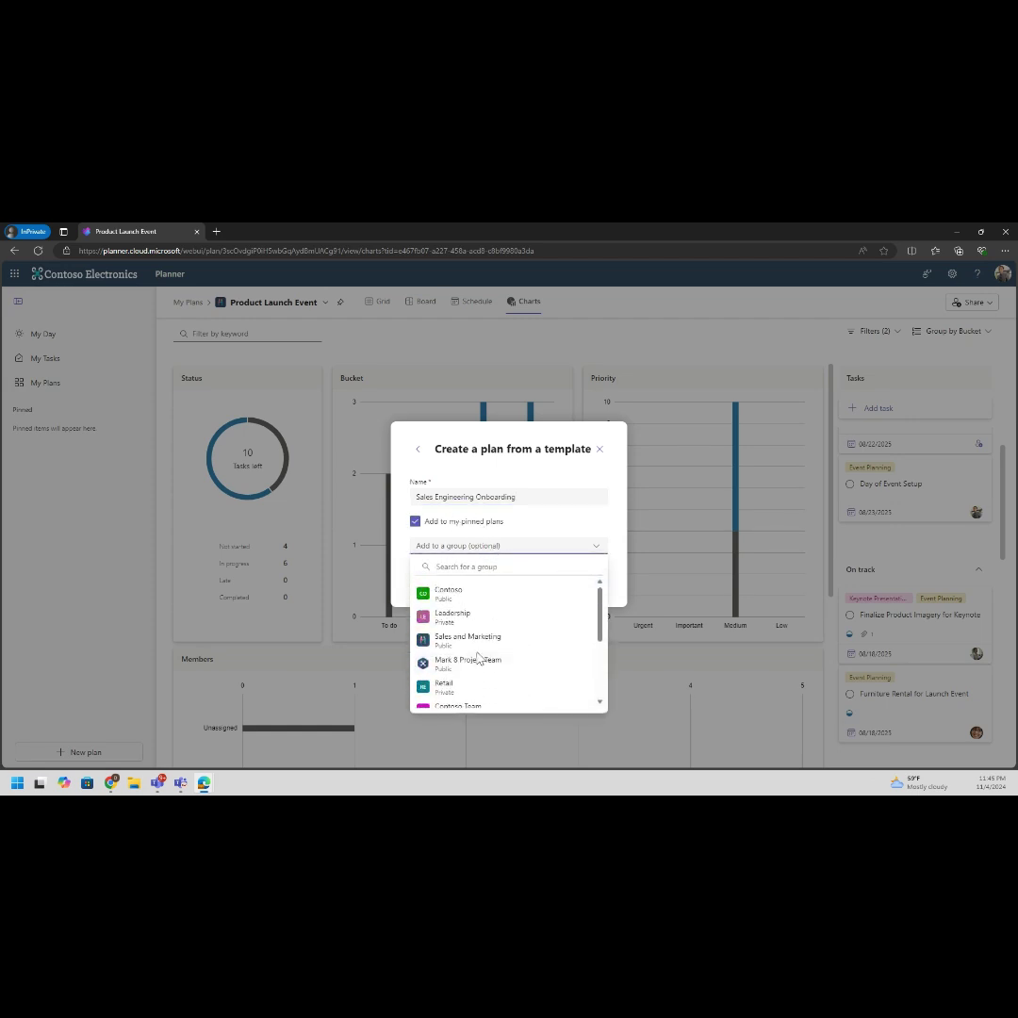
click(562, 531)
click(591, 578)
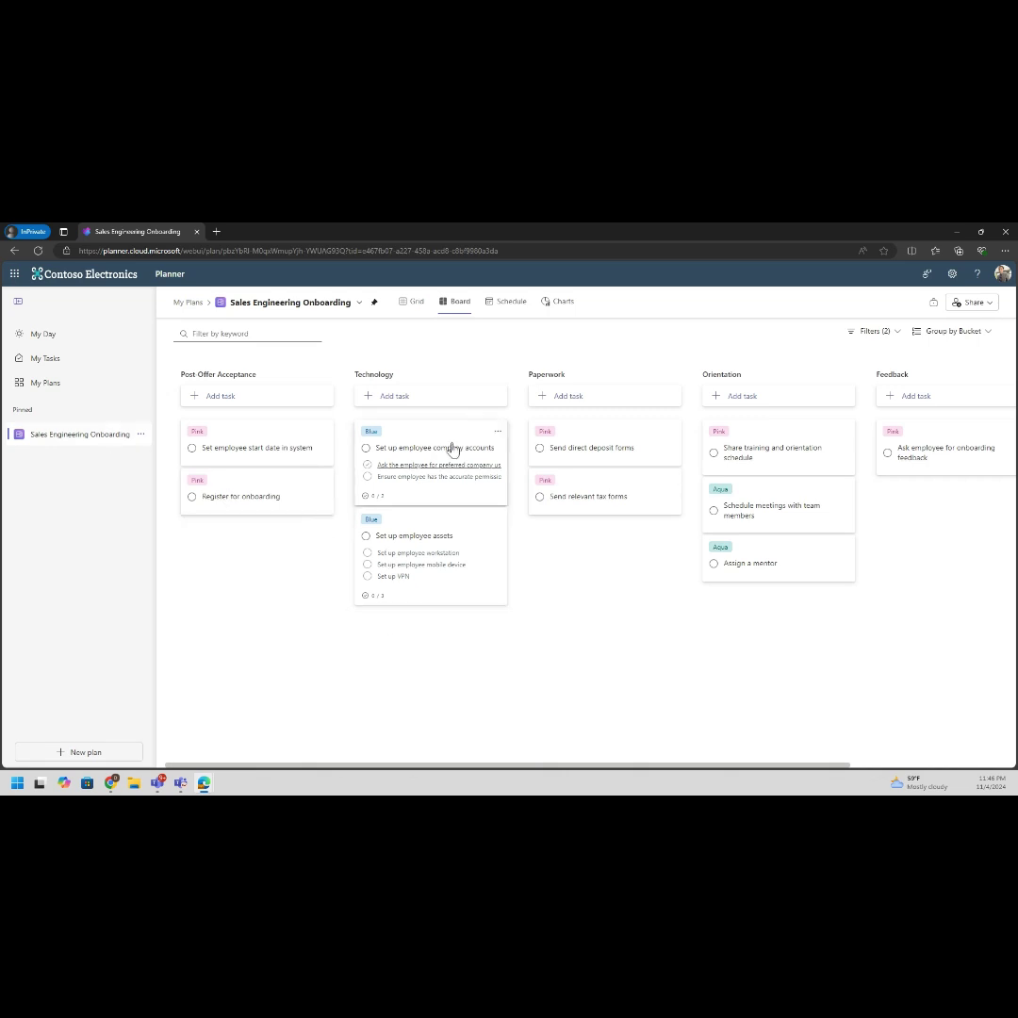
- Open the Sales Engineering Onboarding Charts view to check the Members chart: 10 unassigned, not-started tasks
click(558, 303)
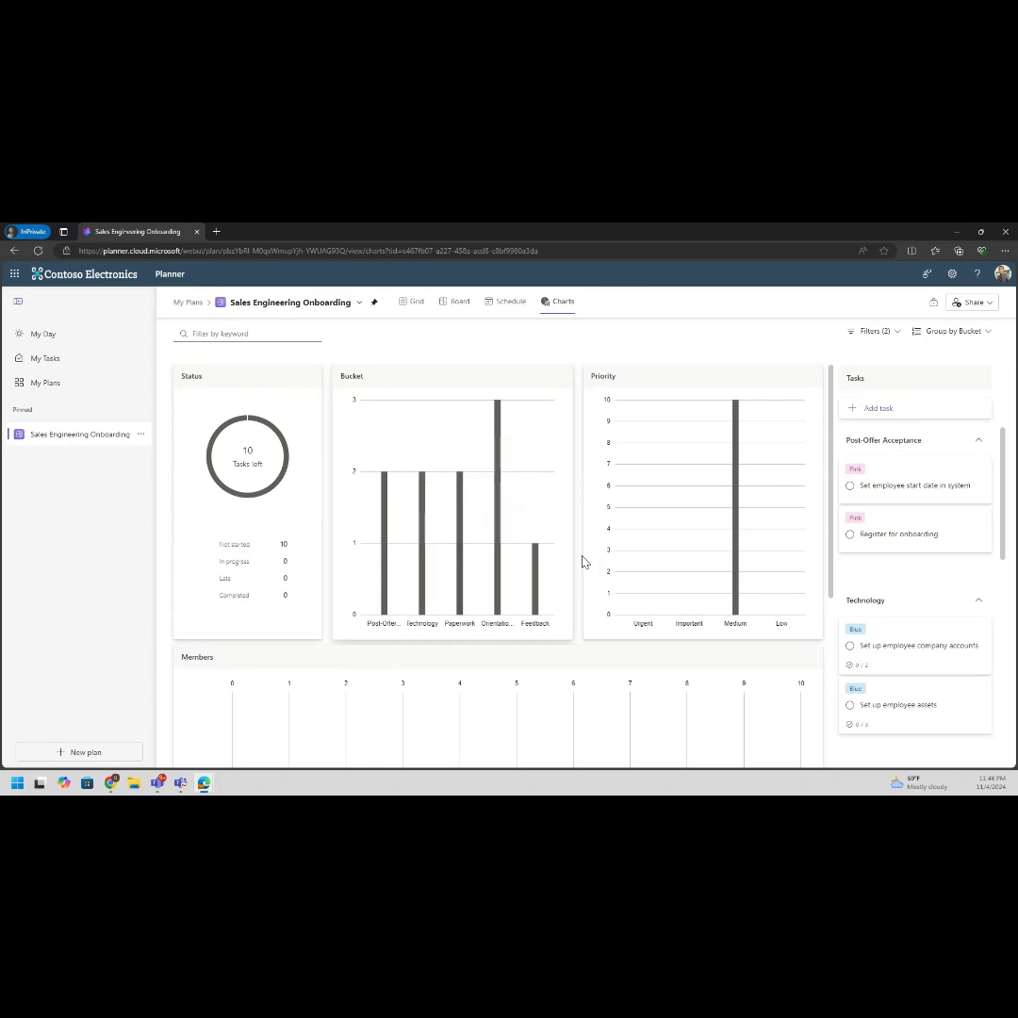
scroll(719, 605, down, 1)
scroll(684, 601, down, 2)
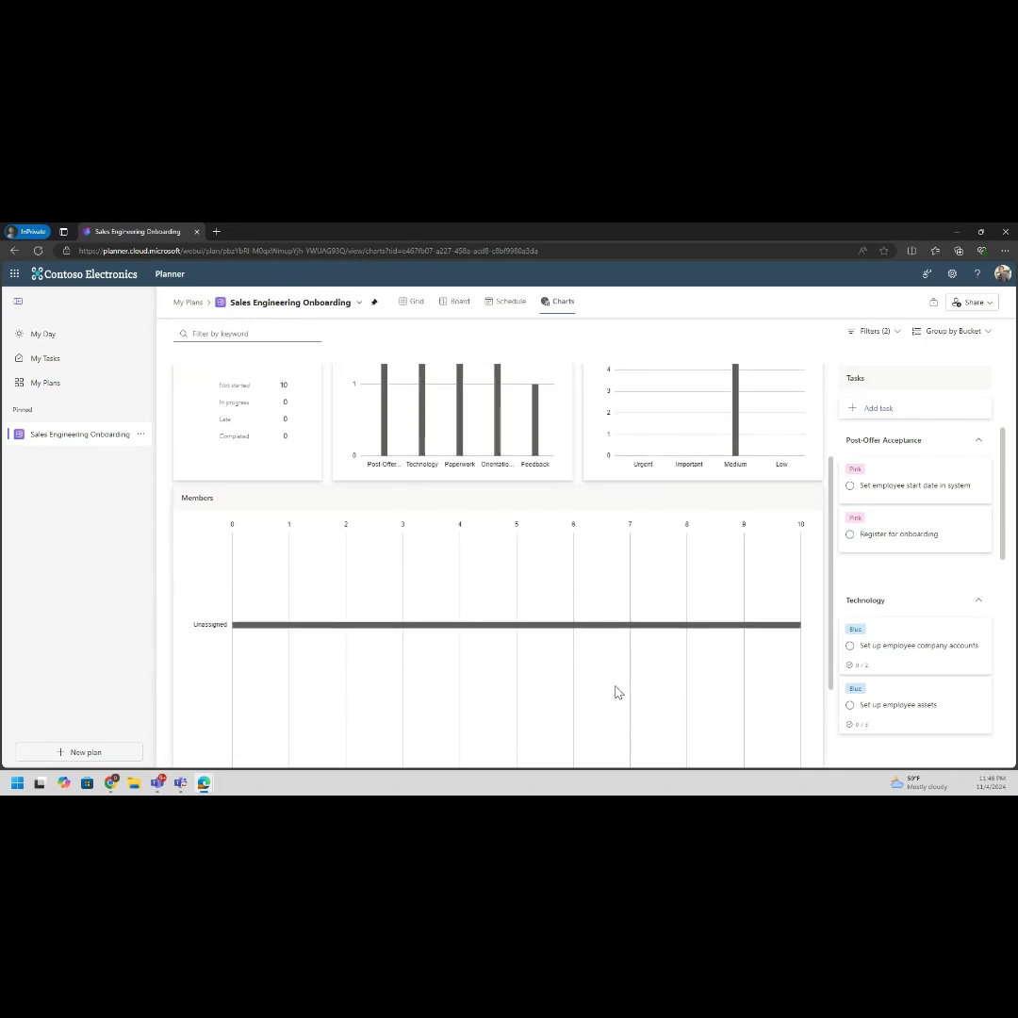
scroll(943, 641, down, 8)
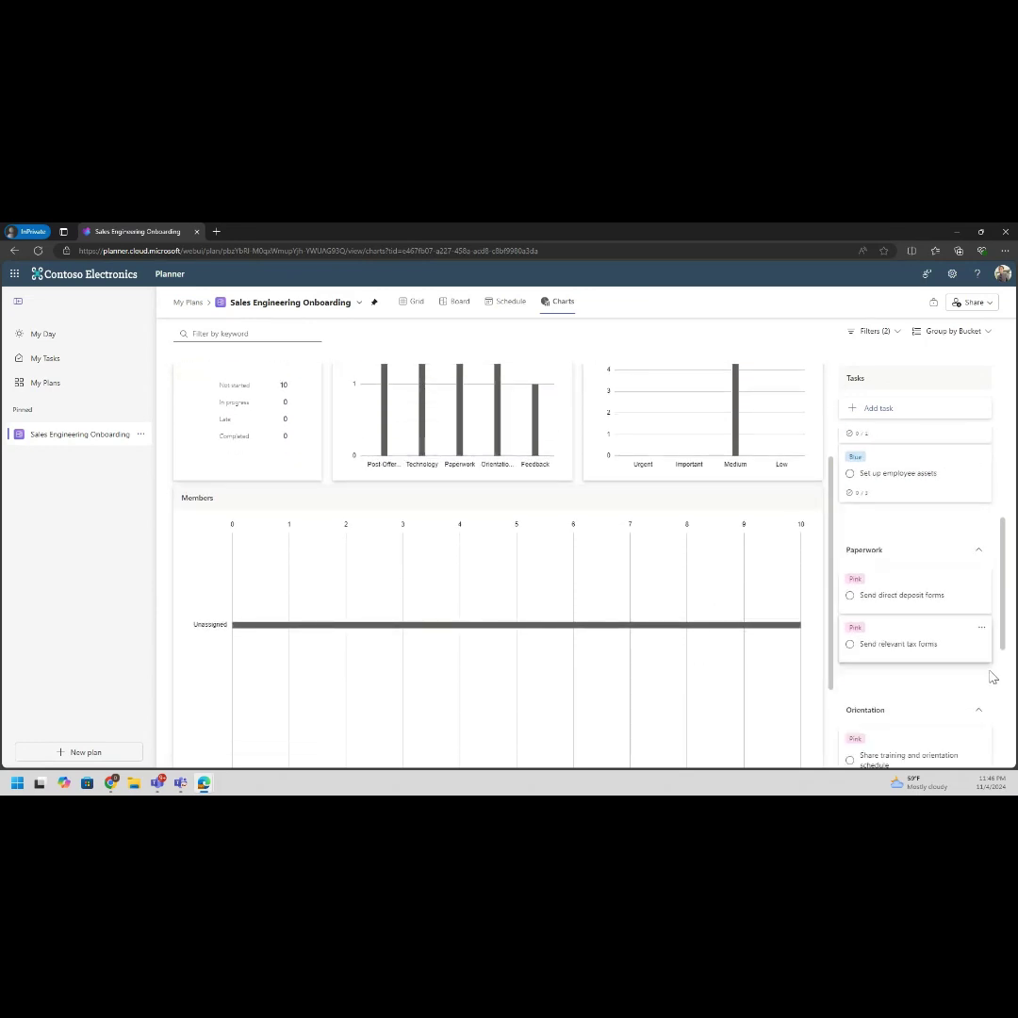
scroll(946, 674, up, 8)
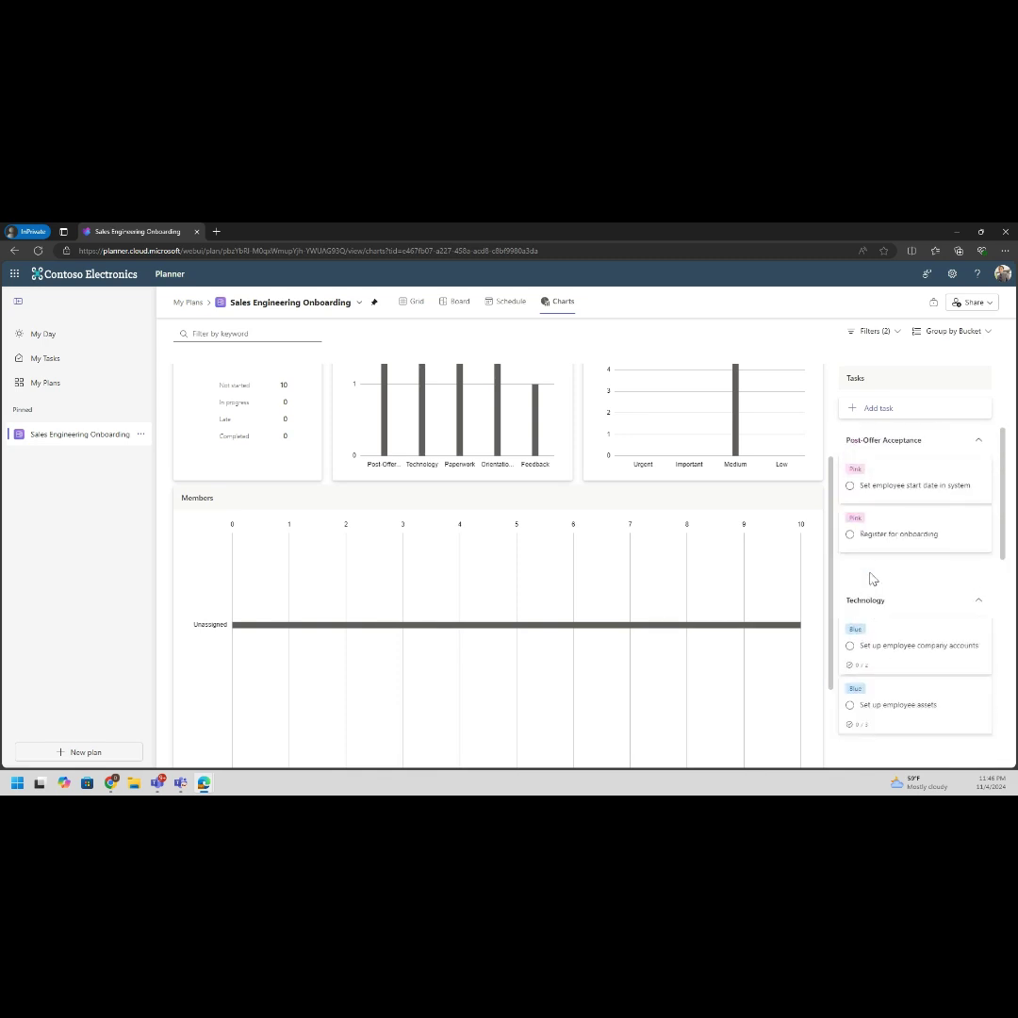